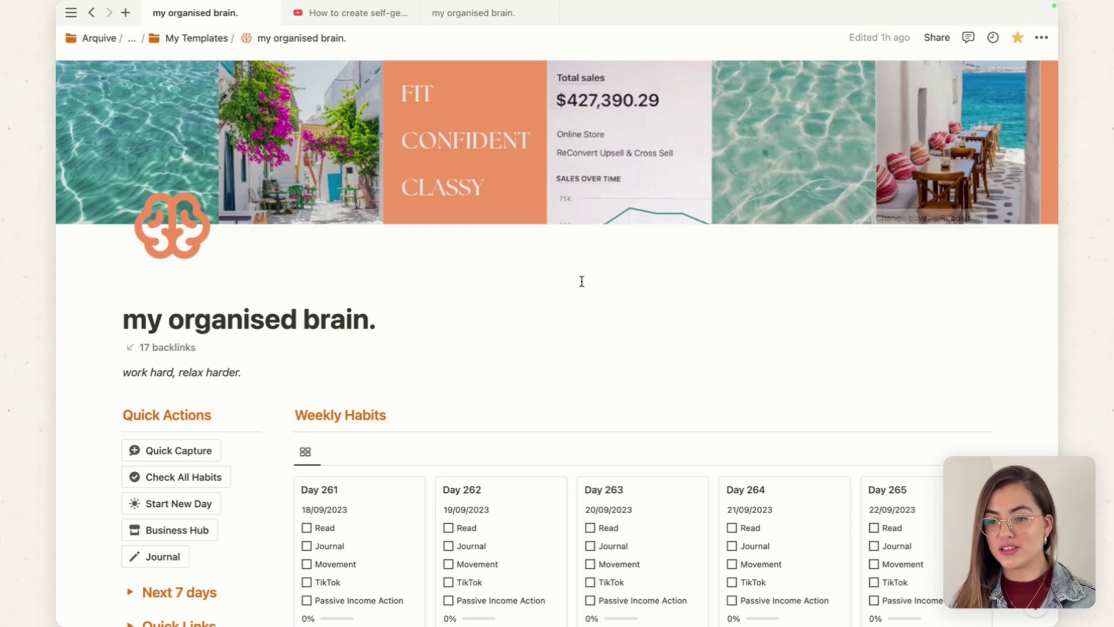
Step: Mark all of today's habits as done for Day 261 using the Check All Habits action
{"action": "scroll", "coordinate": [579, 281], "scroll_direction": "down", "scroll_amount": 3}
{"action": "scroll", "coordinate": [428, 394], "scroll_direction": "up", "scroll_amount": 1}
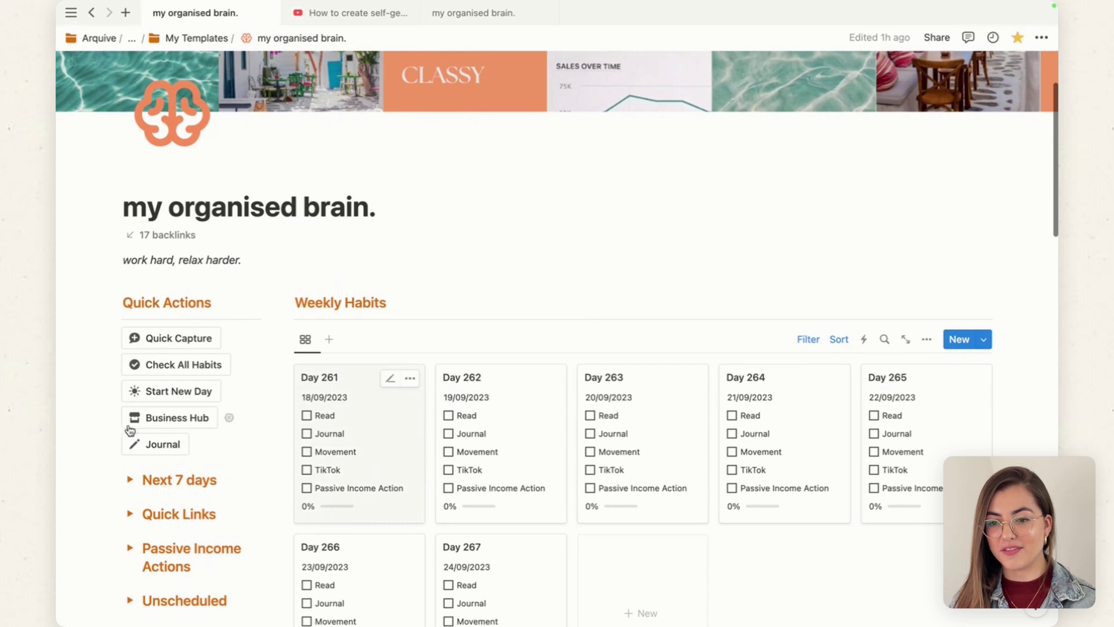
{"action": "left_click", "coordinate": [170, 368]}
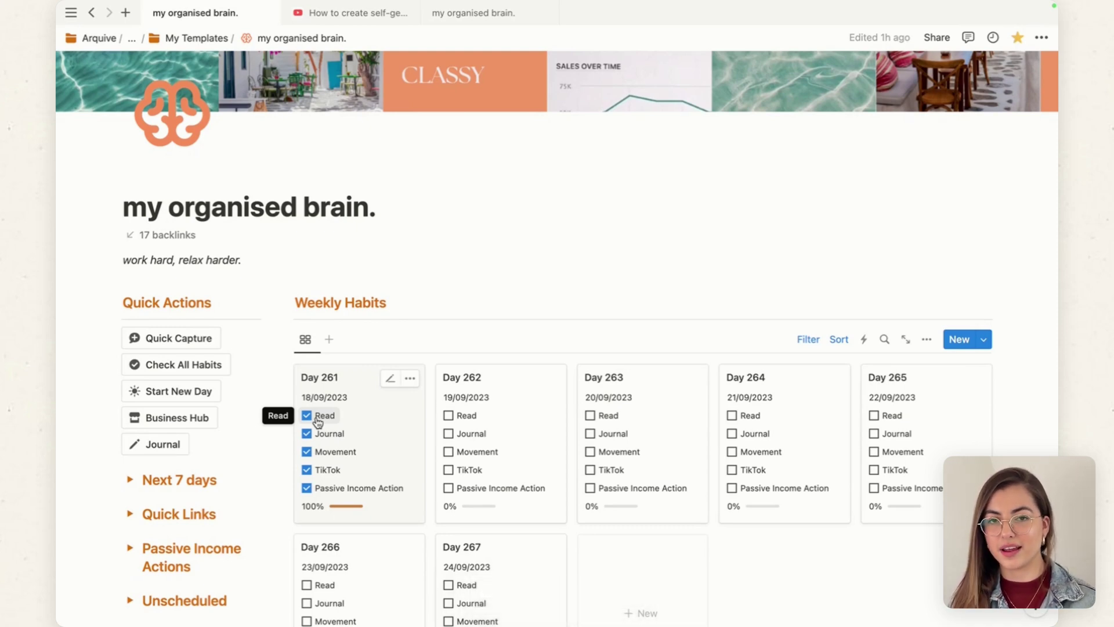
Step: Open the Daily Plan template of the My Week calendar for editing
{"action": "scroll", "coordinate": [368, 437], "scroll_direction": "down", "scroll_amount": 8}
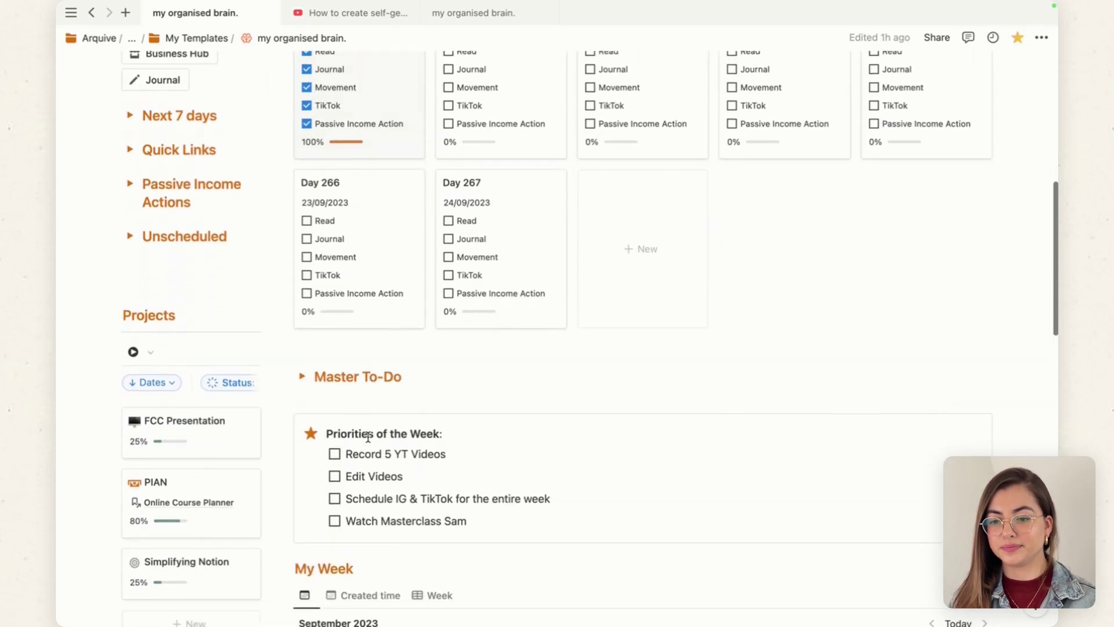
{"action": "scroll", "coordinate": [368, 437], "scroll_direction": "down", "scroll_amount": 5}
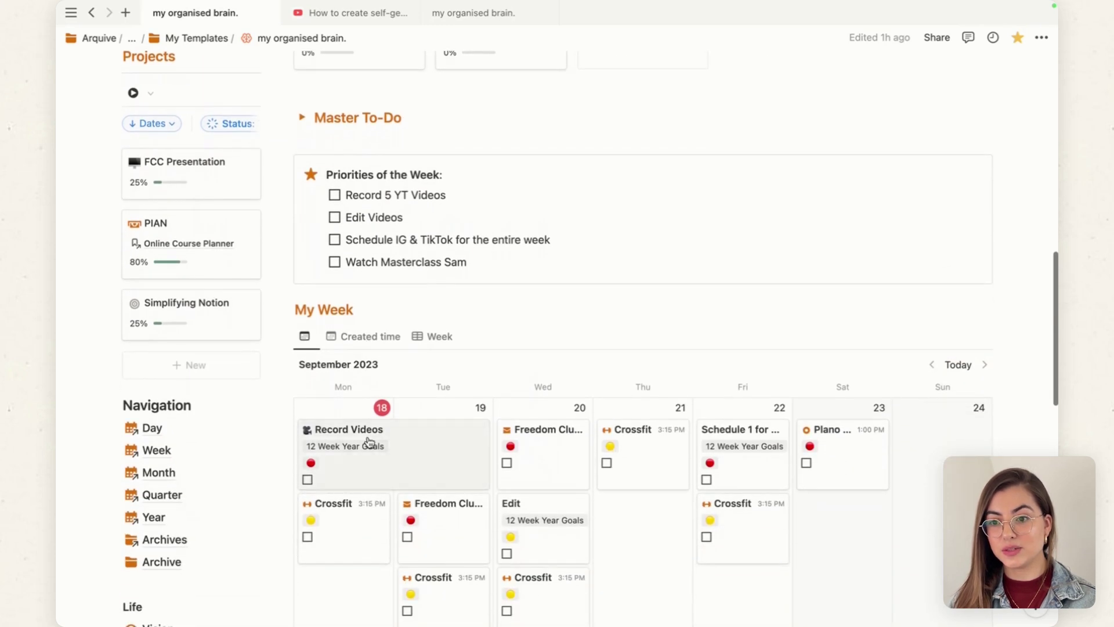
{"action": "scroll", "coordinate": [368, 441], "scroll_direction": "down", "scroll_amount": 1}
{"action": "scroll", "coordinate": [371, 440], "scroll_direction": "up", "scroll_amount": 1}
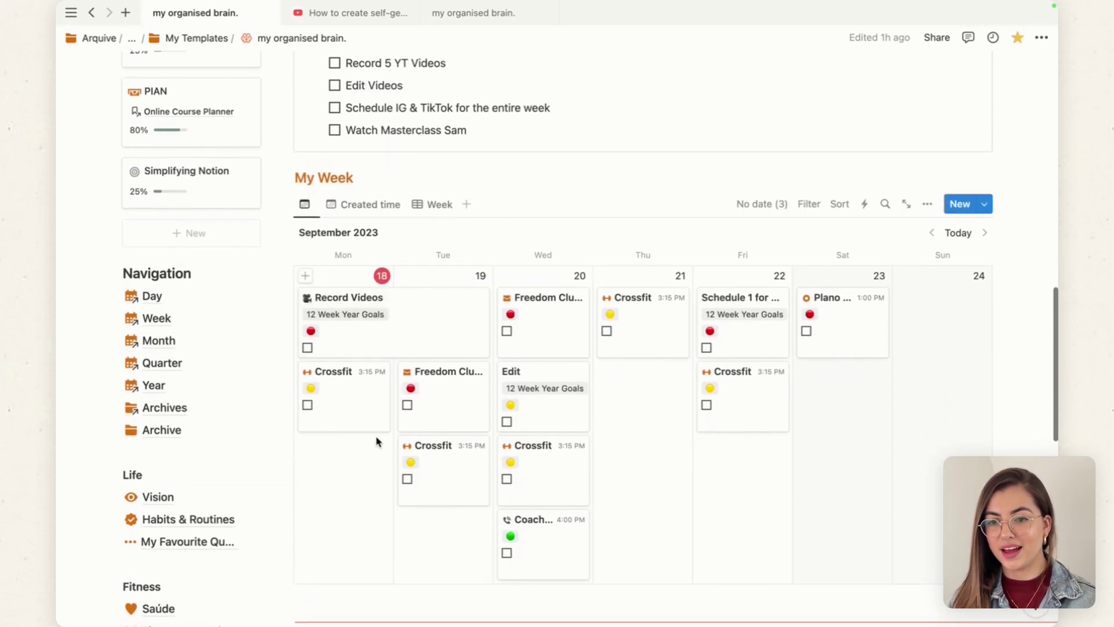
{"action": "scroll", "coordinate": [377, 441], "scroll_direction": "up", "scroll_amount": 2}
{"action": "scroll", "coordinate": [378, 441], "scroll_direction": "up", "scroll_amount": 1}
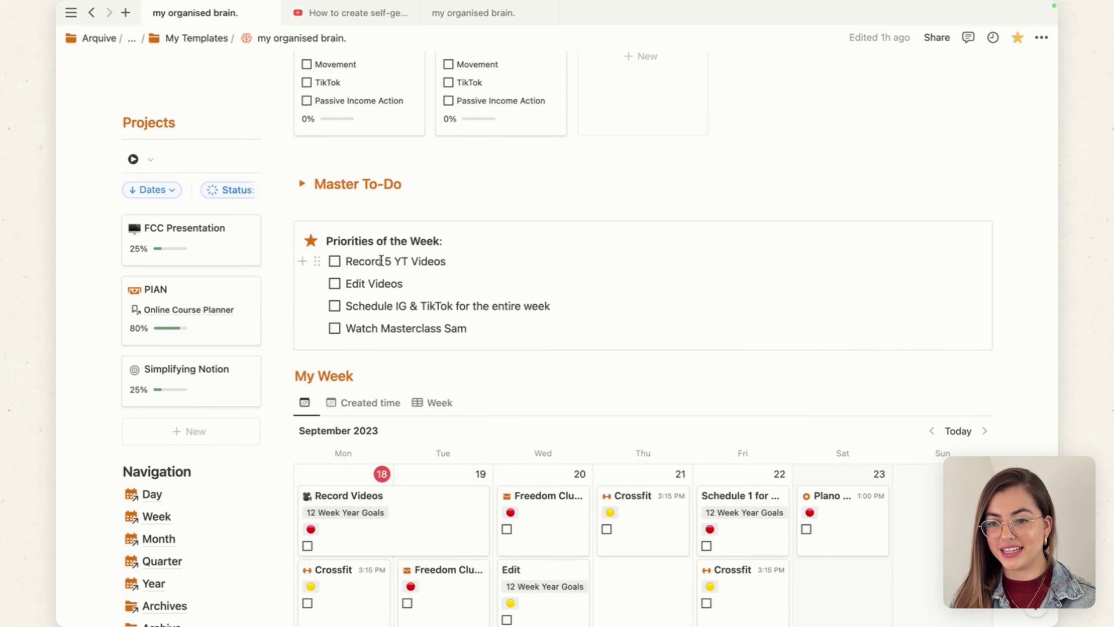
{"action": "scroll", "coordinate": [427, 343], "scroll_direction": "down", "scroll_amount": 2}
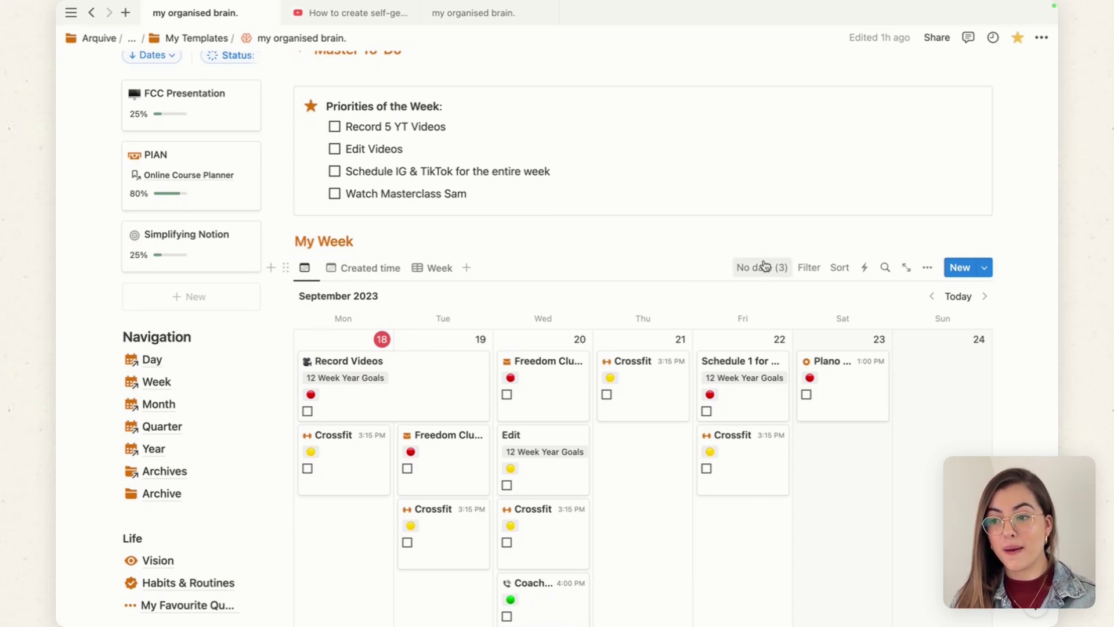
{"action": "left_click", "coordinate": [984, 268]}
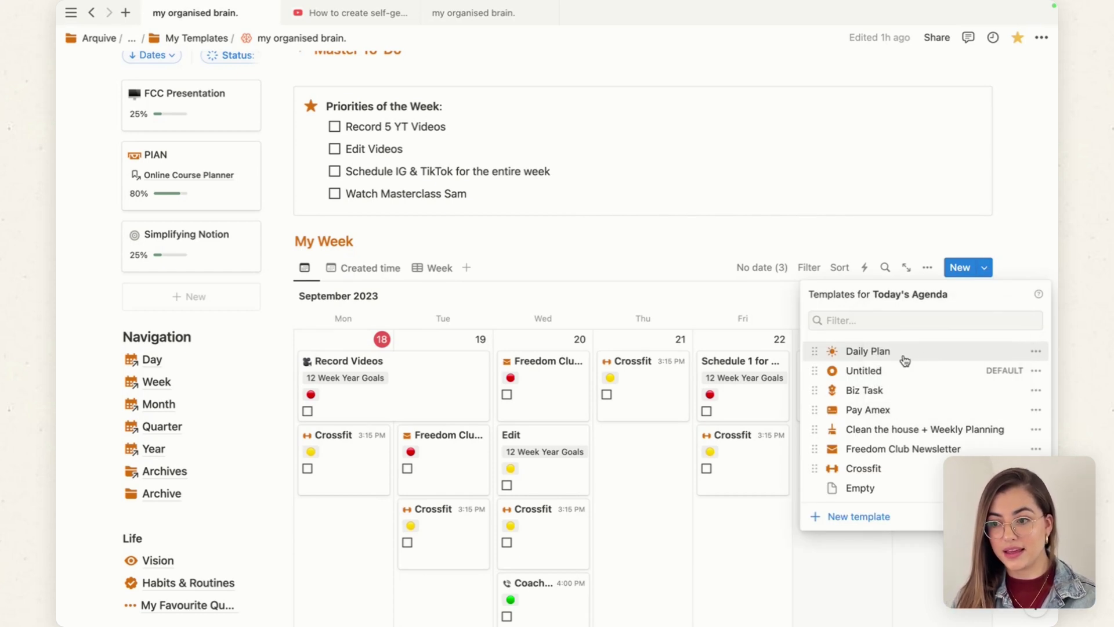
{"action": "left_click", "coordinate": [1034, 352]}
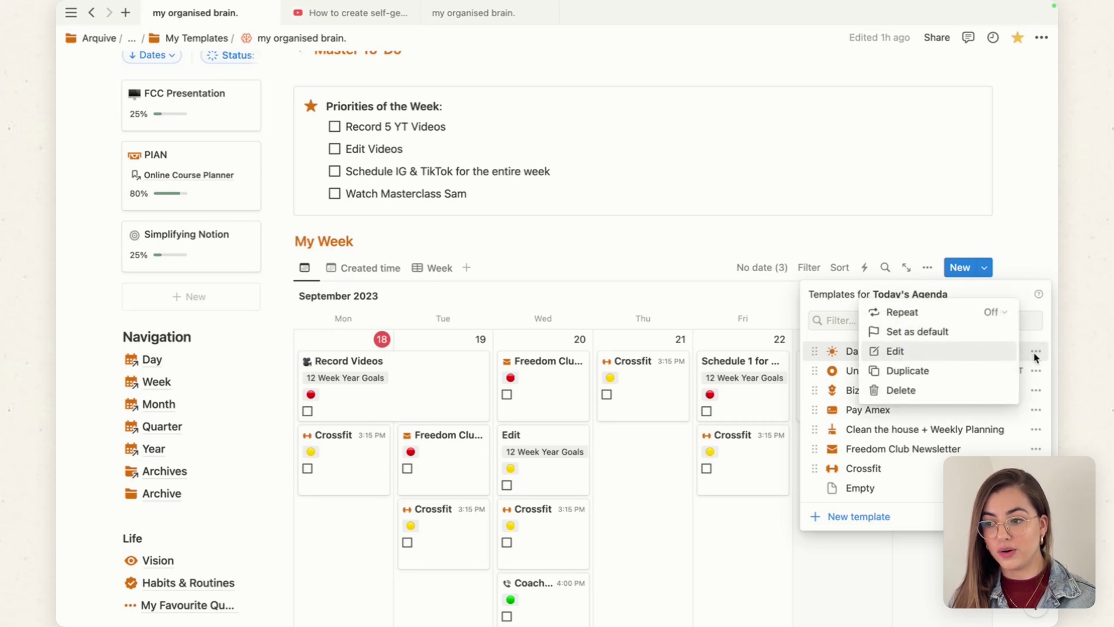
{"action": "left_click", "coordinate": [925, 352]}
Step: Review the Today I will and Daily Affirmation callouts in the Daily Plan template
{"action": "scroll", "coordinate": [502, 346], "scroll_direction": "down", "scroll_amount": 5}
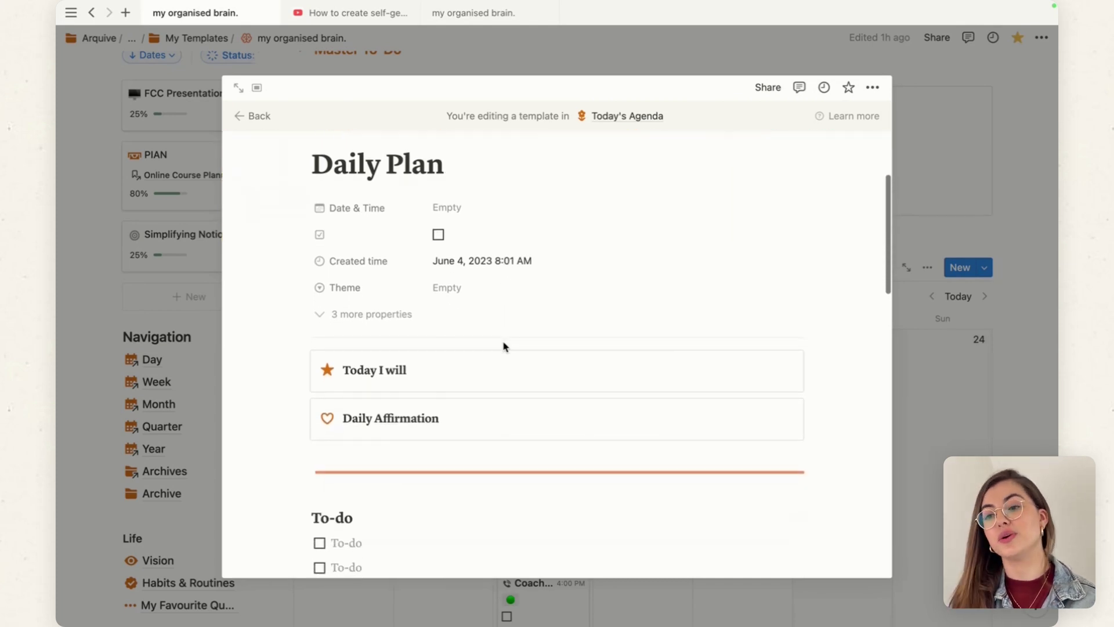
{"action": "scroll", "coordinate": [503, 346], "scroll_direction": "down", "scroll_amount": 2}
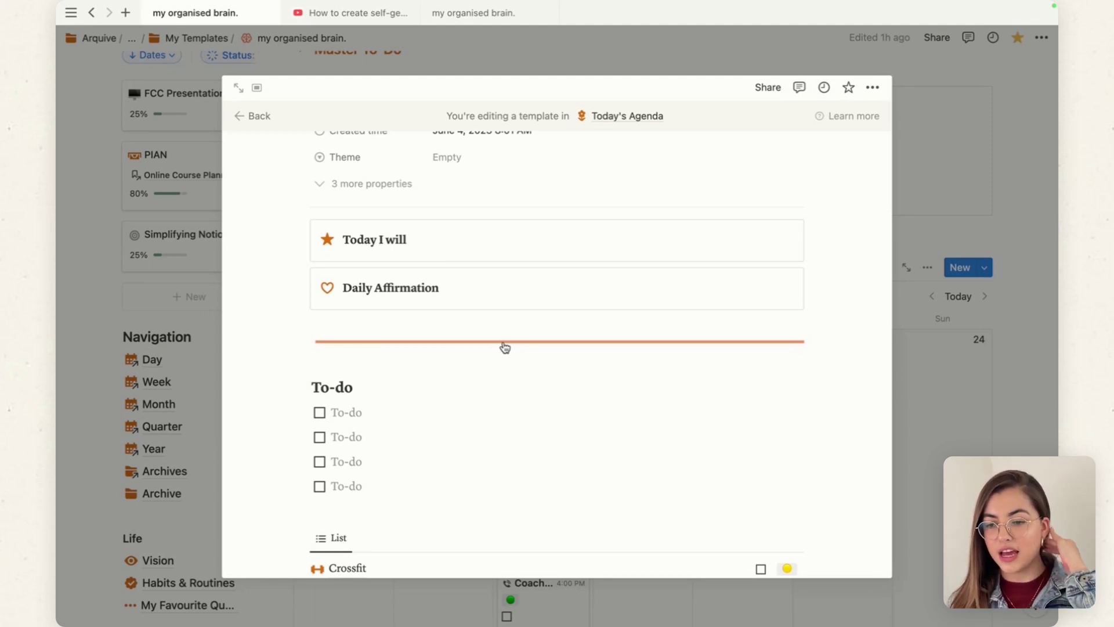
{"action": "left_click", "coordinate": [409, 240]}
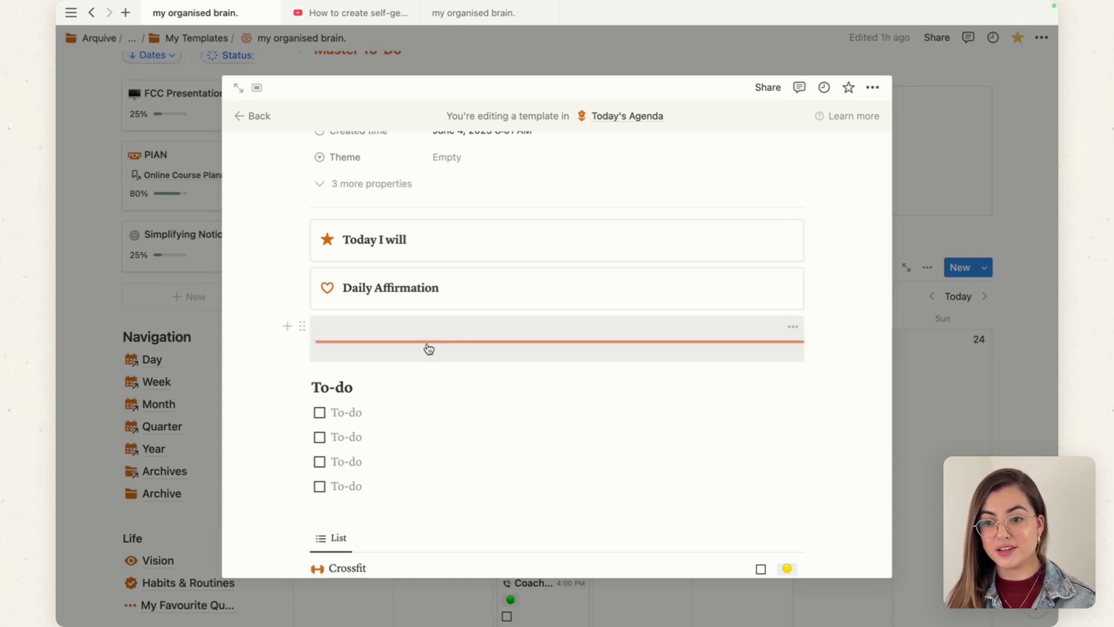
Step: Move the first empty checkbox under the To-do heading to the end of that checklist
{"action": "scroll", "coordinate": [428, 348], "scroll_direction": "down", "scroll_amount": 3}
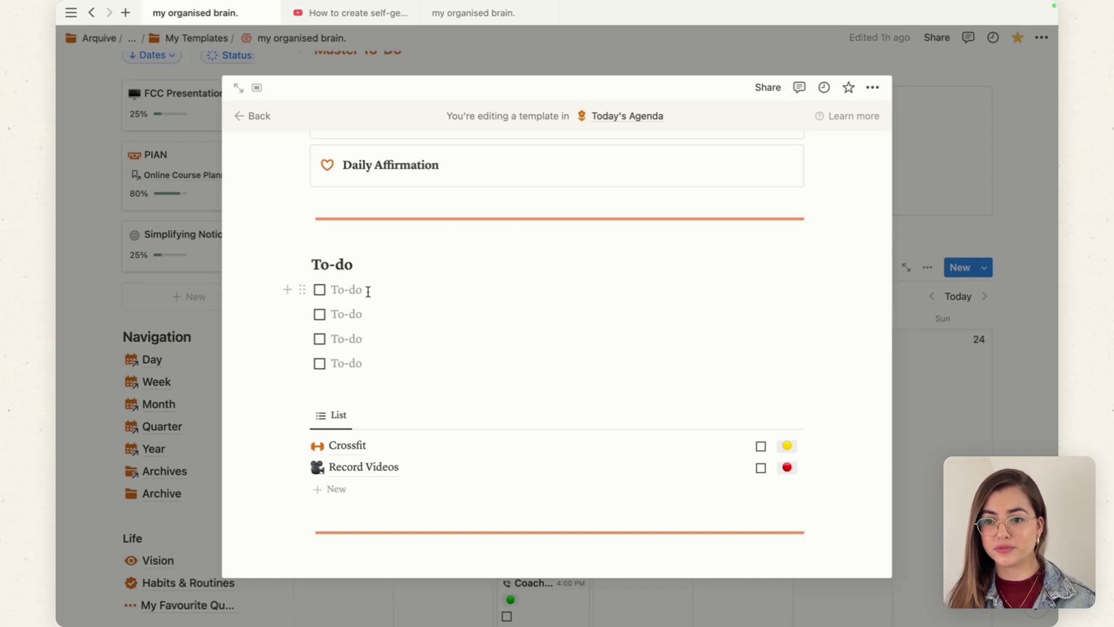
{"action": "left_click", "coordinate": [302, 290]}
{"action": "key", "text": "Escape"}
{"action": "left_click", "coordinate": [331, 290]}
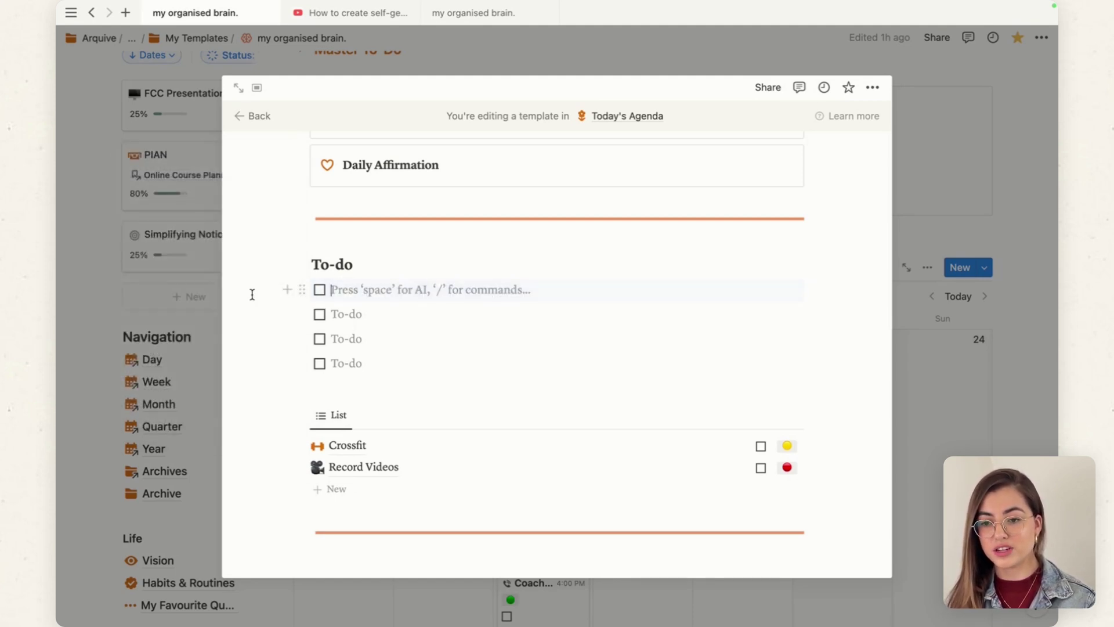
{"action": "left_click_drag", "start_coordinate": [303, 289], "coordinate": [328, 378]}
Step: Inspect the Date & Time filter settings of the task list below the To-do section
{"action": "scroll", "coordinate": [405, 391], "scroll_direction": "down", "scroll_amount": 2}
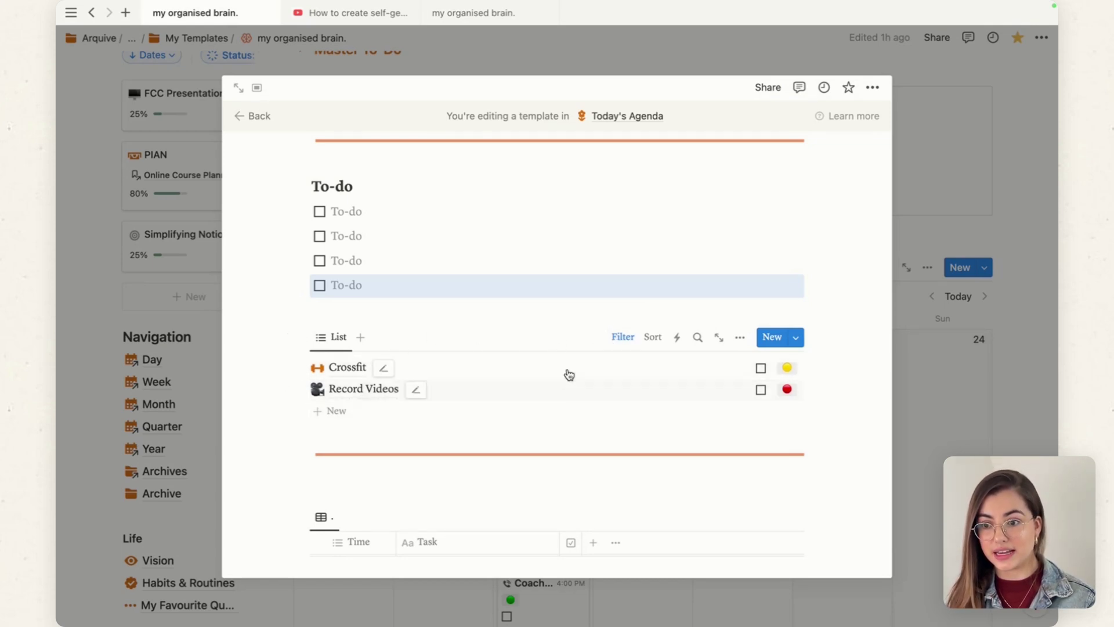
{"action": "left_click", "coordinate": [621, 336]}
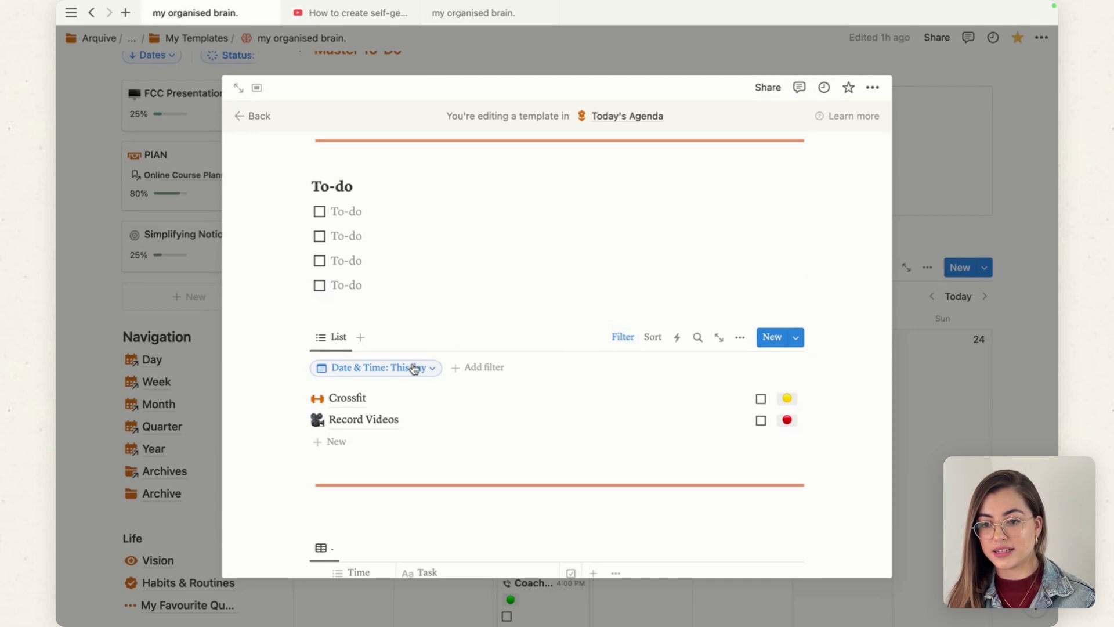
{"action": "left_click", "coordinate": [344, 374]}
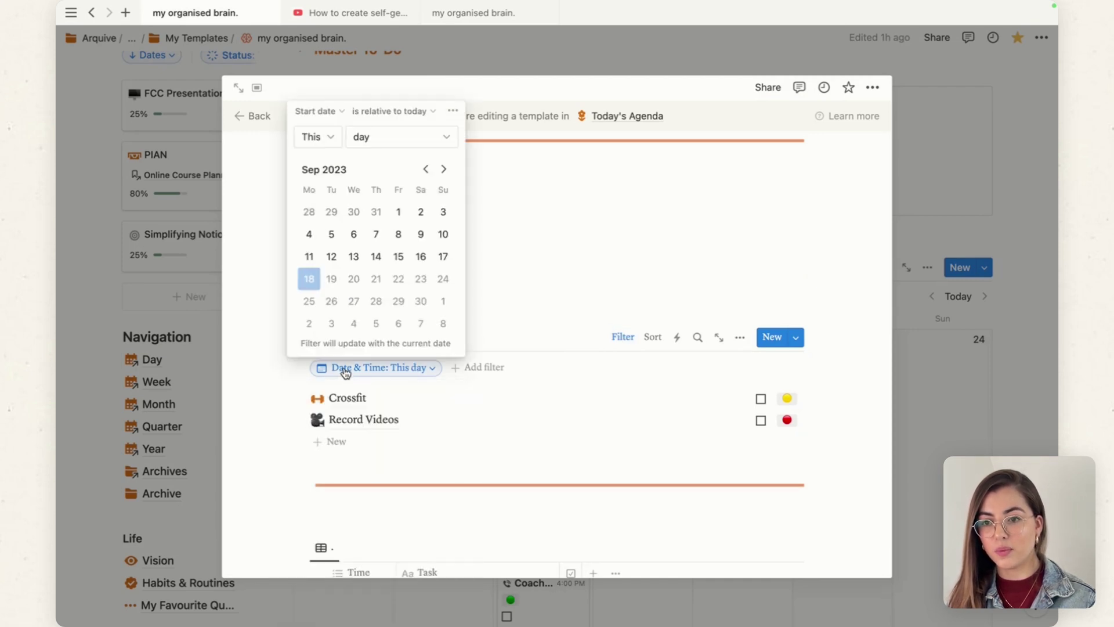
{"action": "left_click", "coordinate": [547, 261]}
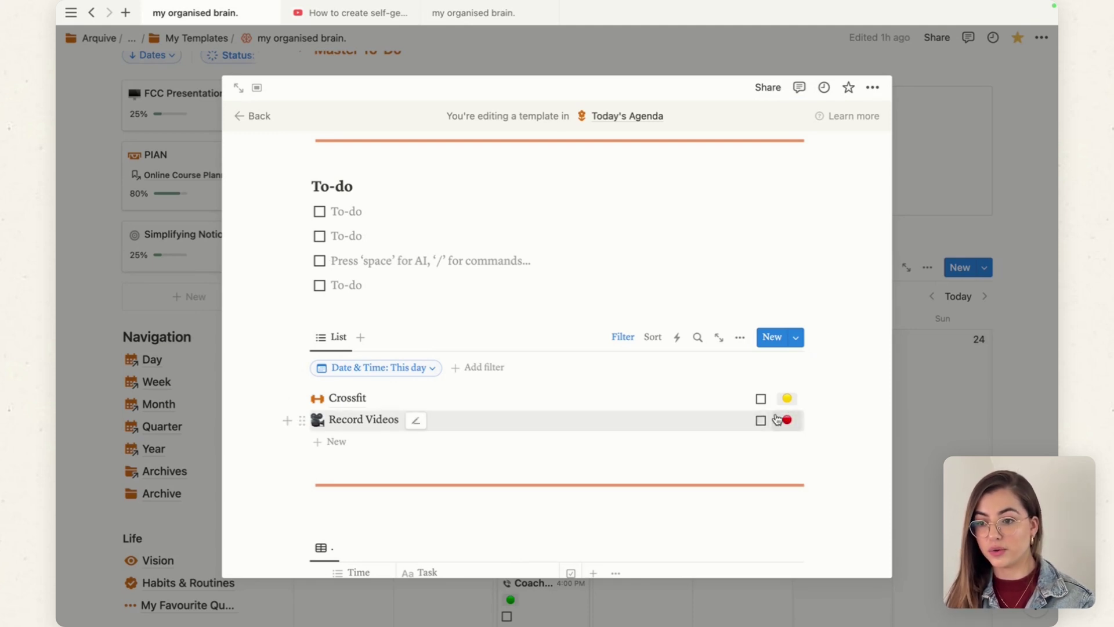
Step: Sort the task list below the To-do section by Priority in descending order
{"action": "left_click", "coordinate": [646, 340]}
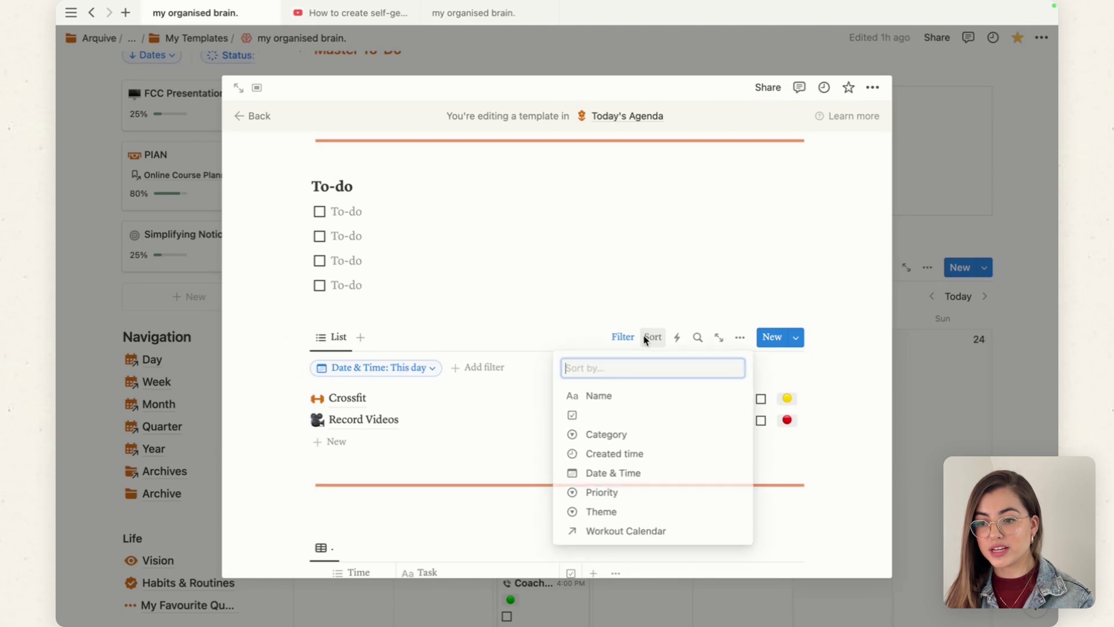
{"action": "left_click", "coordinate": [623, 500]}
{"action": "left_click", "coordinate": [359, 405]}
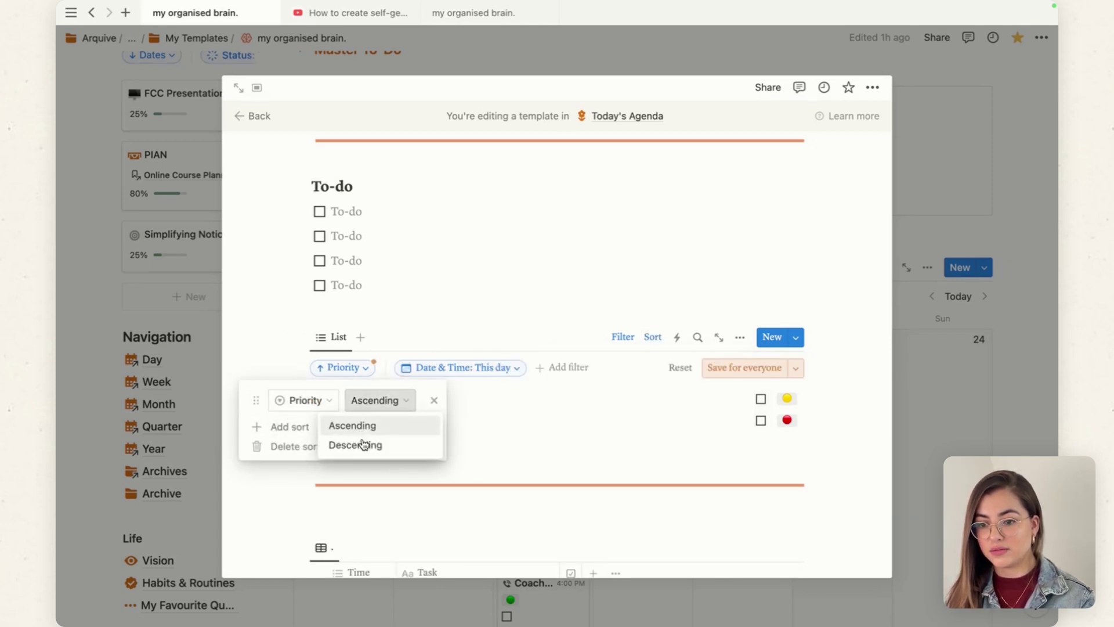
{"action": "left_click", "coordinate": [360, 444]}
{"action": "left_click", "coordinate": [855, 420]}
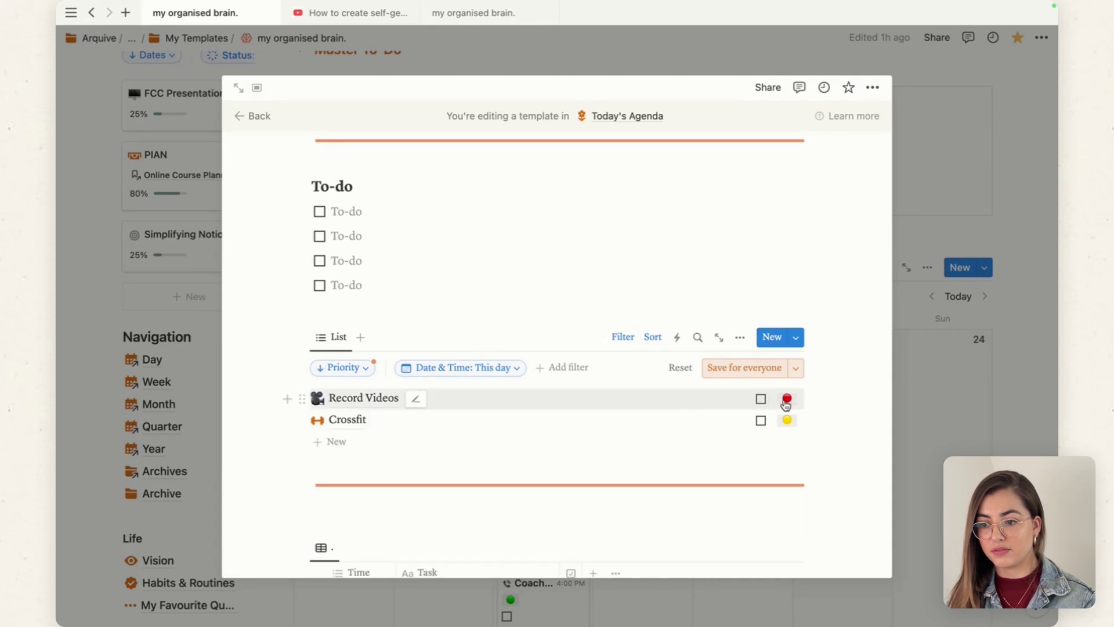
Step: Inspect the layout settings of the hourly schedule table
{"action": "scroll", "coordinate": [714, 406], "scroll_direction": "down", "scroll_amount": 6}
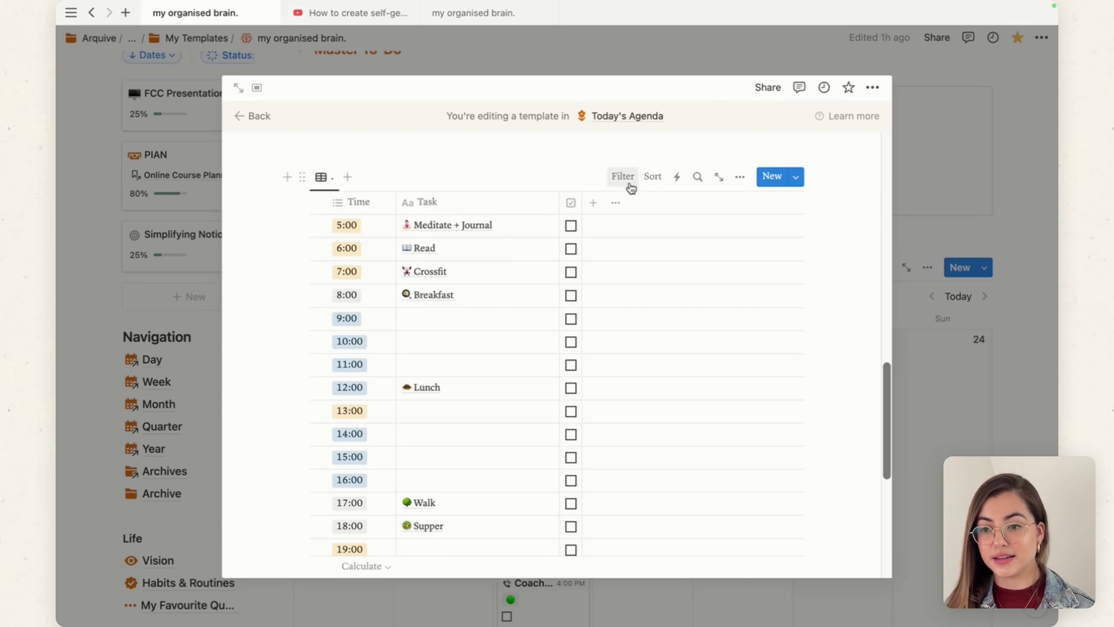
{"action": "left_click", "coordinate": [739, 177]}
{"action": "left_click", "coordinate": [748, 237]}
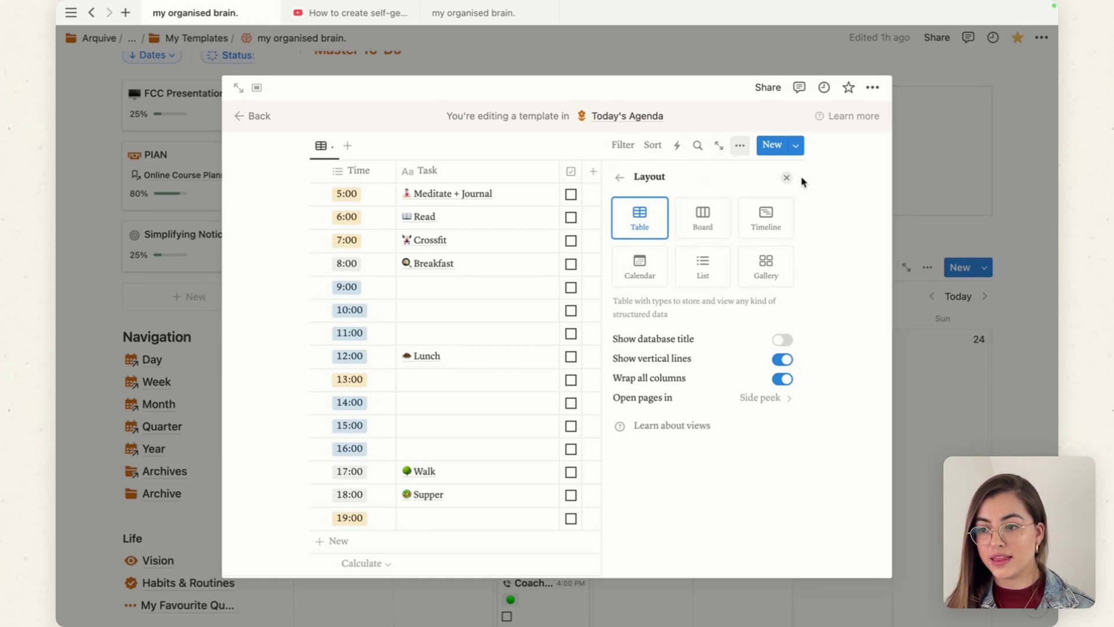
{"action": "left_click", "coordinate": [786, 178]}
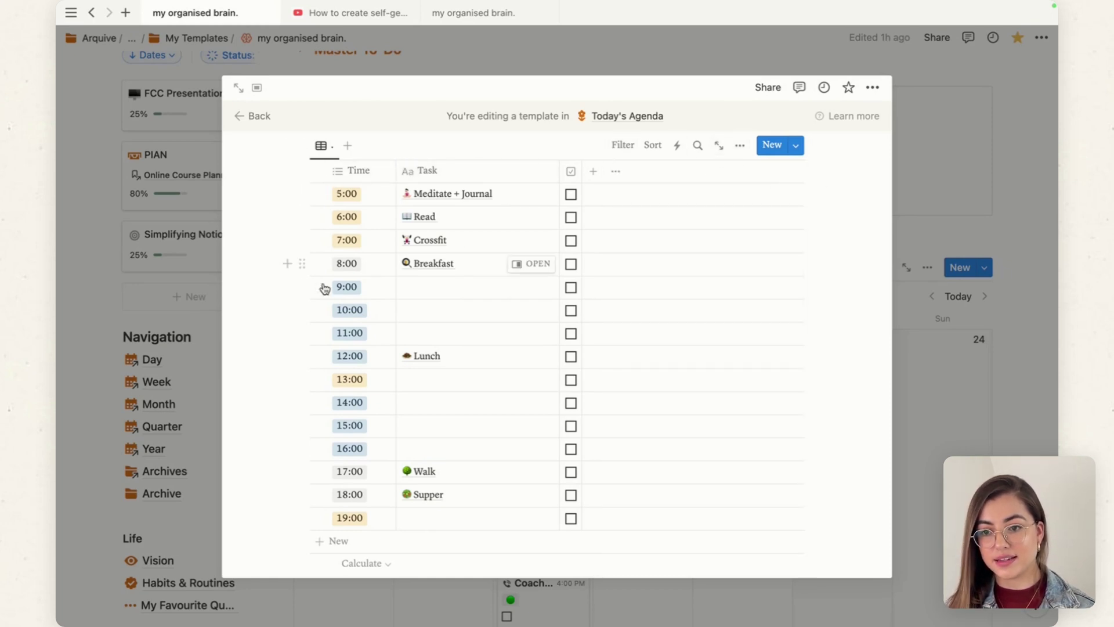
Step: Examine the Time property of the hourly schedule table, including its type and list of hour options
{"action": "left_click", "coordinate": [349, 191]}
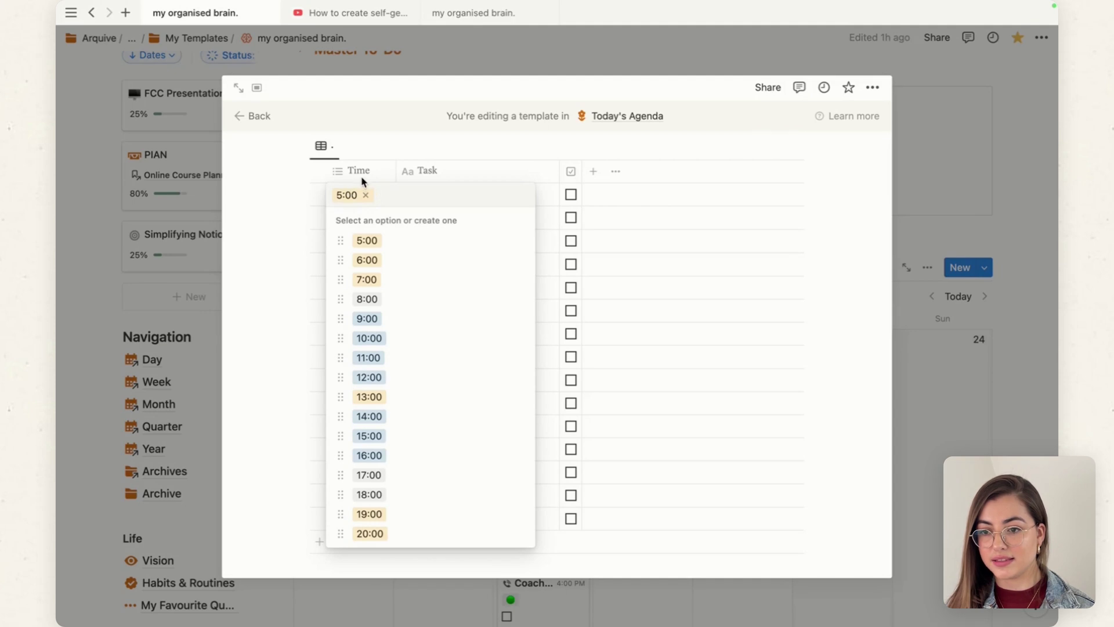
{"action": "left_click", "coordinate": [361, 176]}
{"action": "left_click", "coordinate": [361, 176]}
{"action": "key", "text": "Escape"}
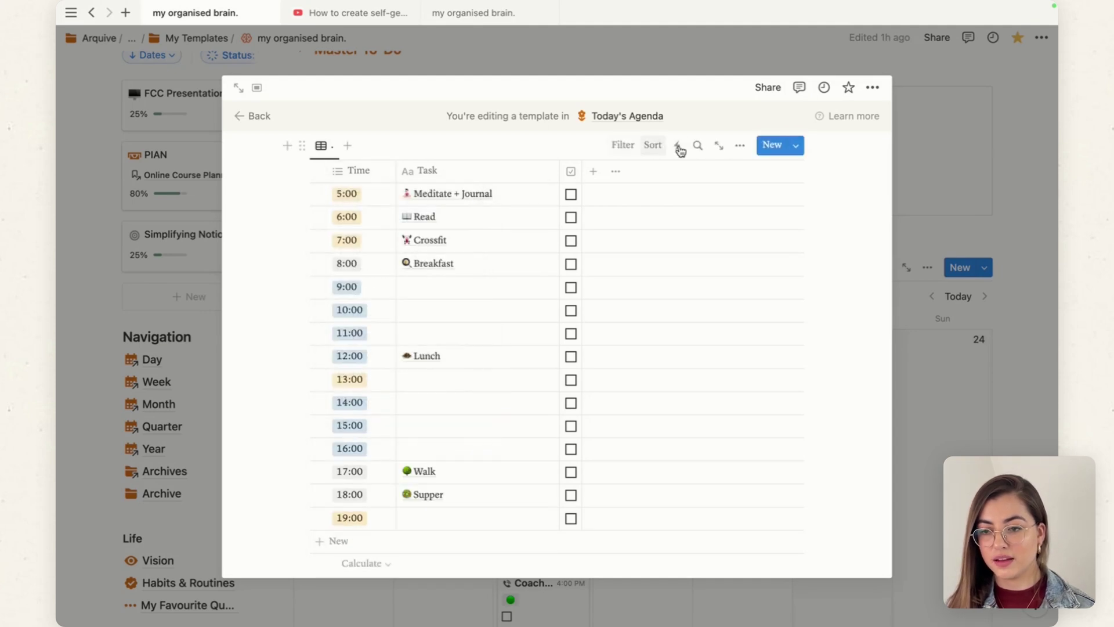
{"action": "left_click", "coordinate": [739, 145]}
{"action": "left_click", "coordinate": [734, 266]}
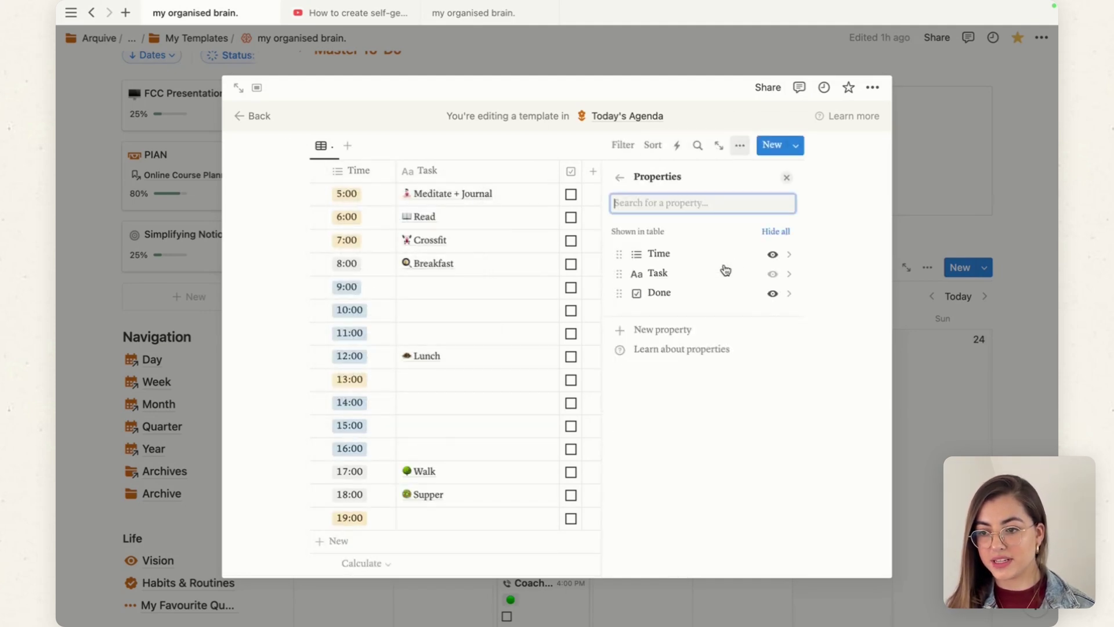
{"action": "left_click", "coordinate": [671, 259]}
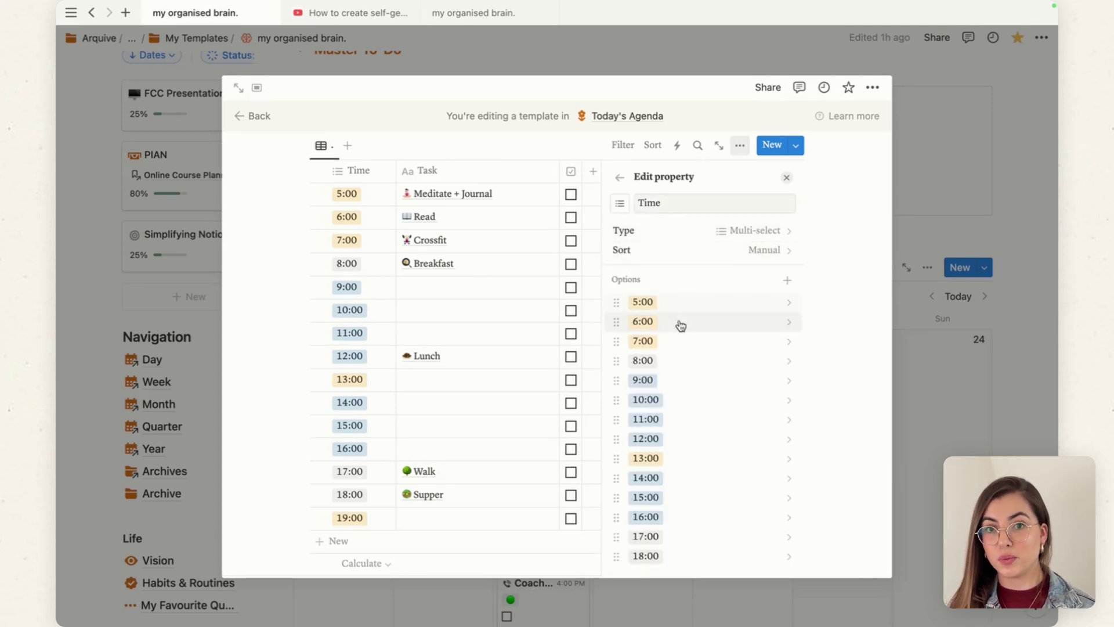
{"action": "scroll", "coordinate": [671, 390], "scroll_direction": "down", "scroll_amount": 2}
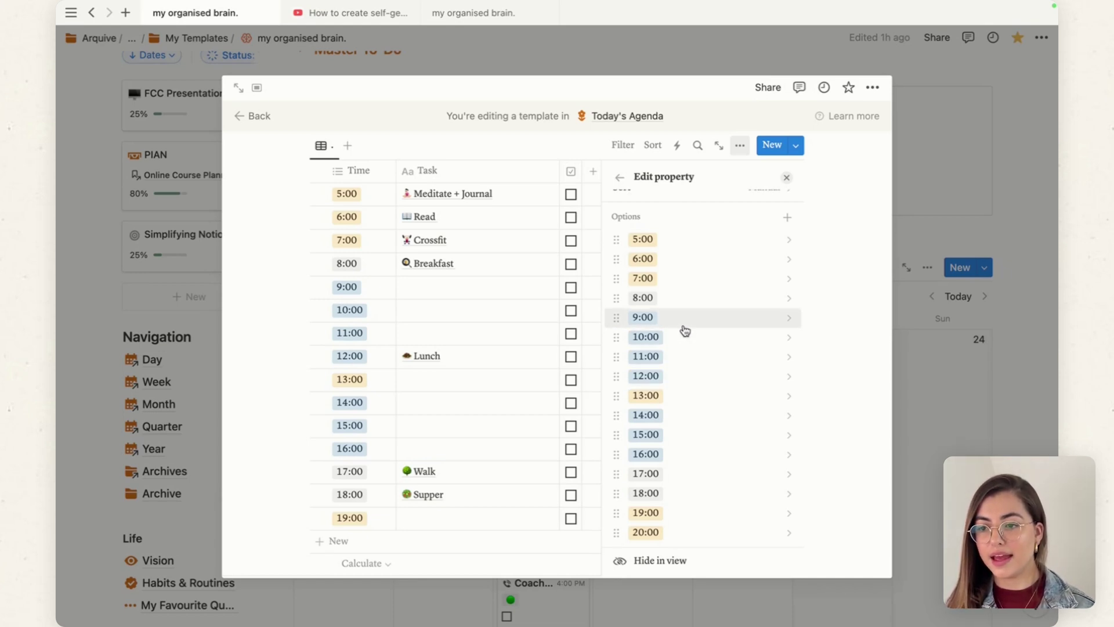
{"action": "left_click", "coordinate": [786, 177]}
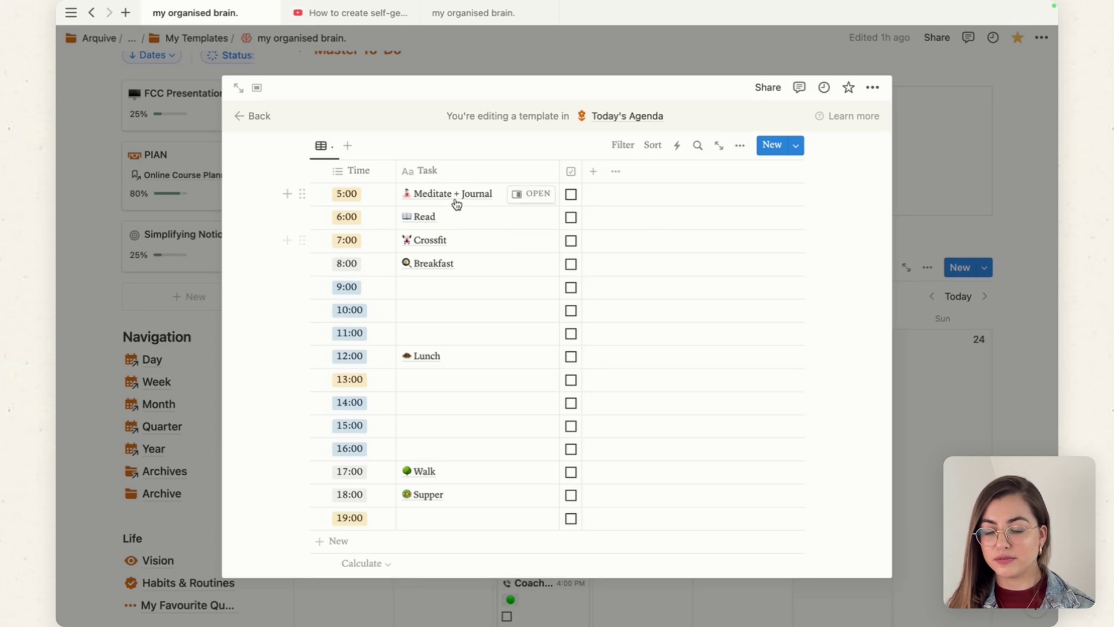
Step: Review the hourly schedule's time slots and tasks, leaving the empty 9:00 task cell blank
{"action": "scroll", "coordinate": [442, 274], "scroll_direction": "up", "scroll_amount": 4}
{"action": "scroll", "coordinate": [443, 278], "scroll_direction": "down", "scroll_amount": 6}
{"action": "scroll", "coordinate": [442, 283], "scroll_direction": "up", "scroll_amount": 2}
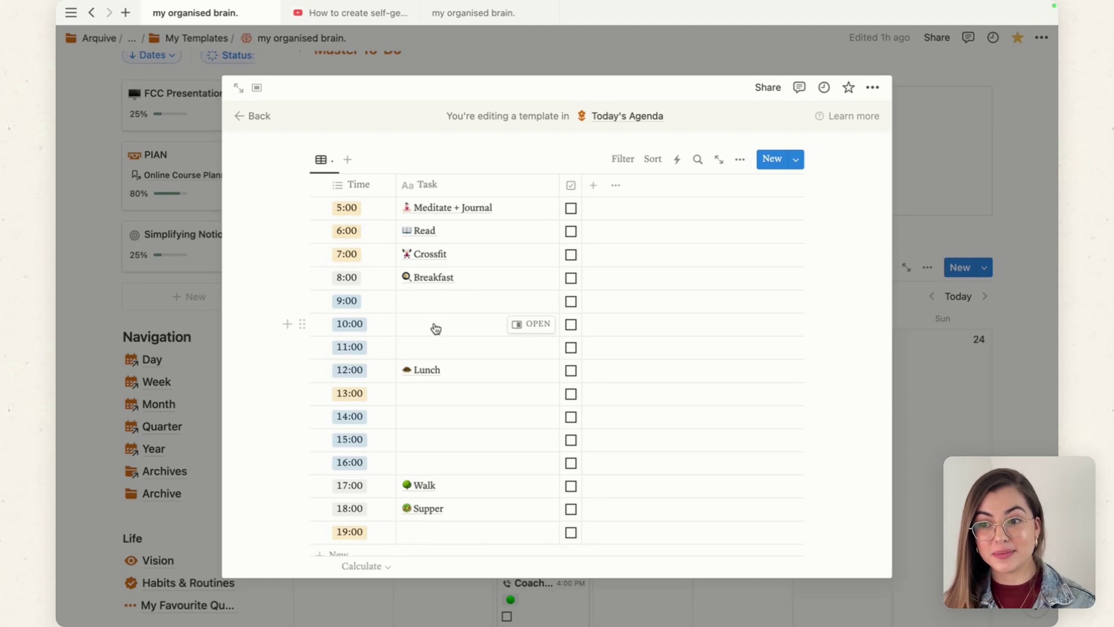
{"action": "left_click", "coordinate": [434, 305]}
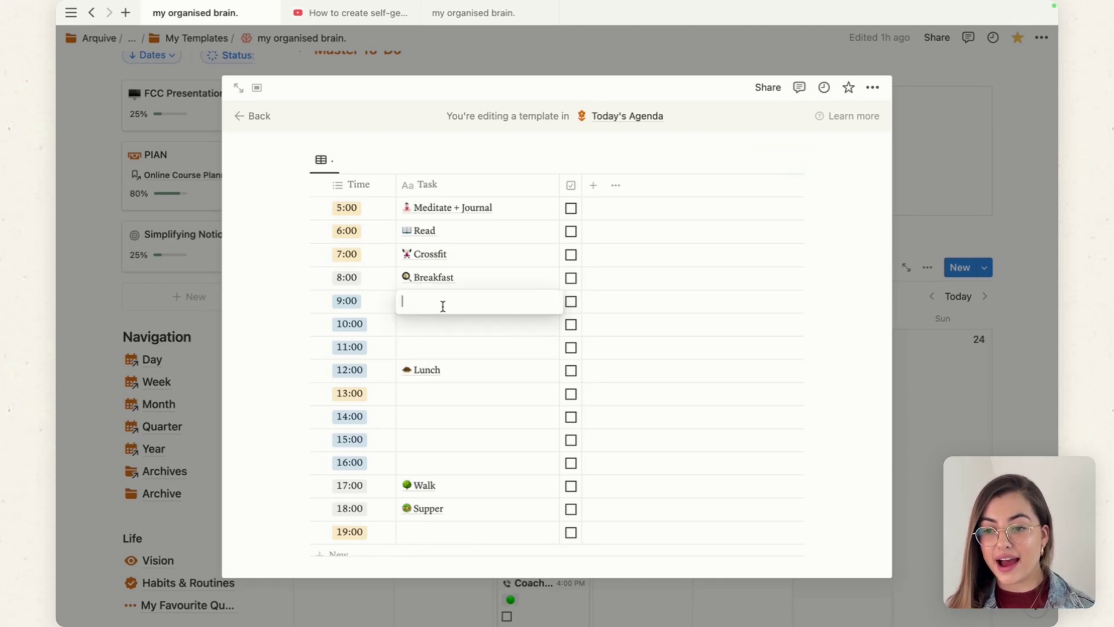
{"action": "key", "text": "Escape"}
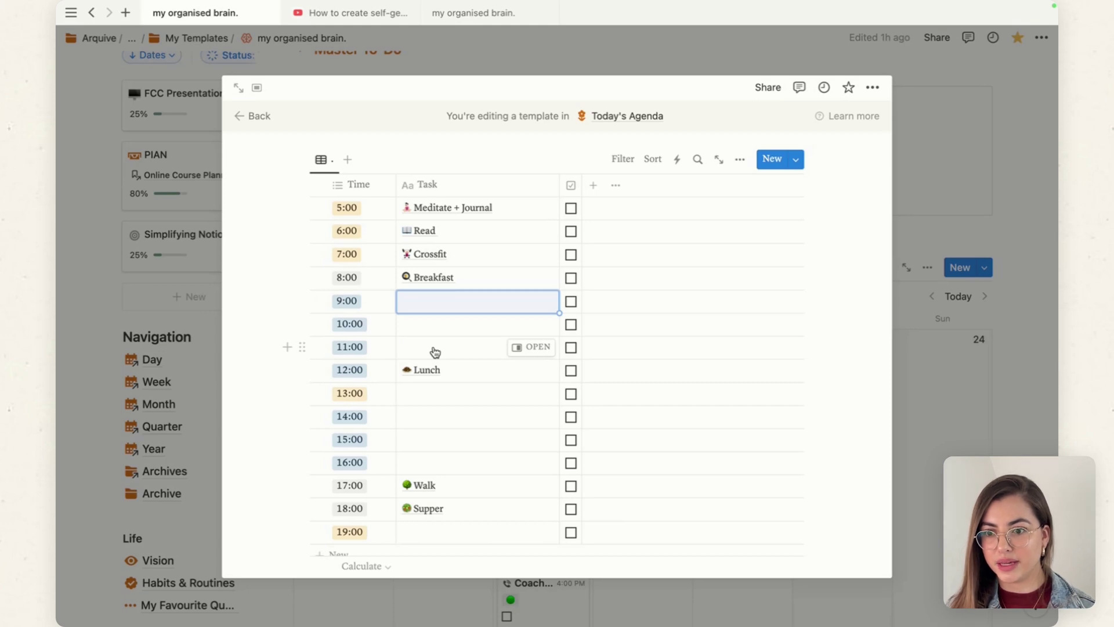
{"action": "scroll", "coordinate": [432, 348], "scroll_direction": "down", "scroll_amount": 1}
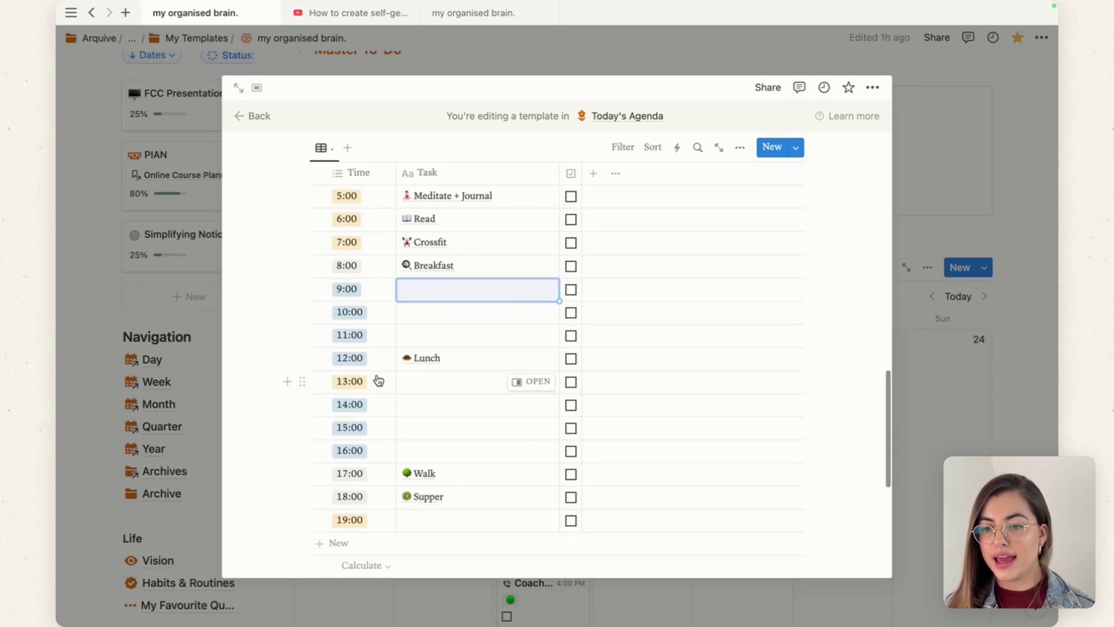
{"action": "scroll", "coordinate": [429, 505], "scroll_direction": "down", "scroll_amount": 2}
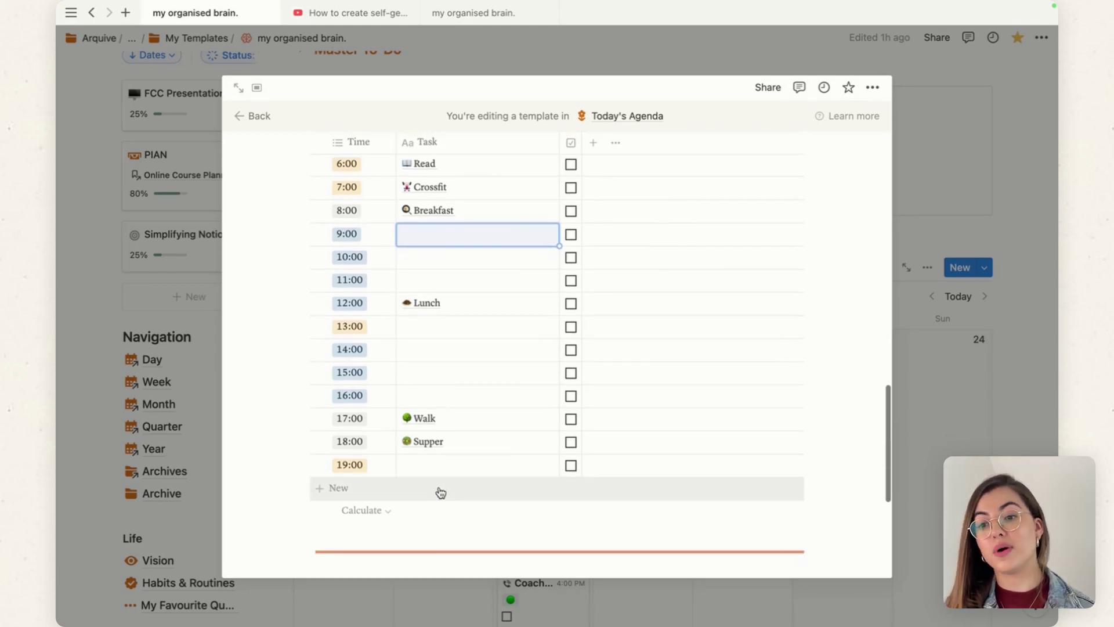
Step: Review the hourly schedule and the "What did I do well today?" section at the end of the Daily Plan template
{"action": "scroll", "coordinate": [482, 319], "scroll_direction": "up", "scroll_amount": 3}
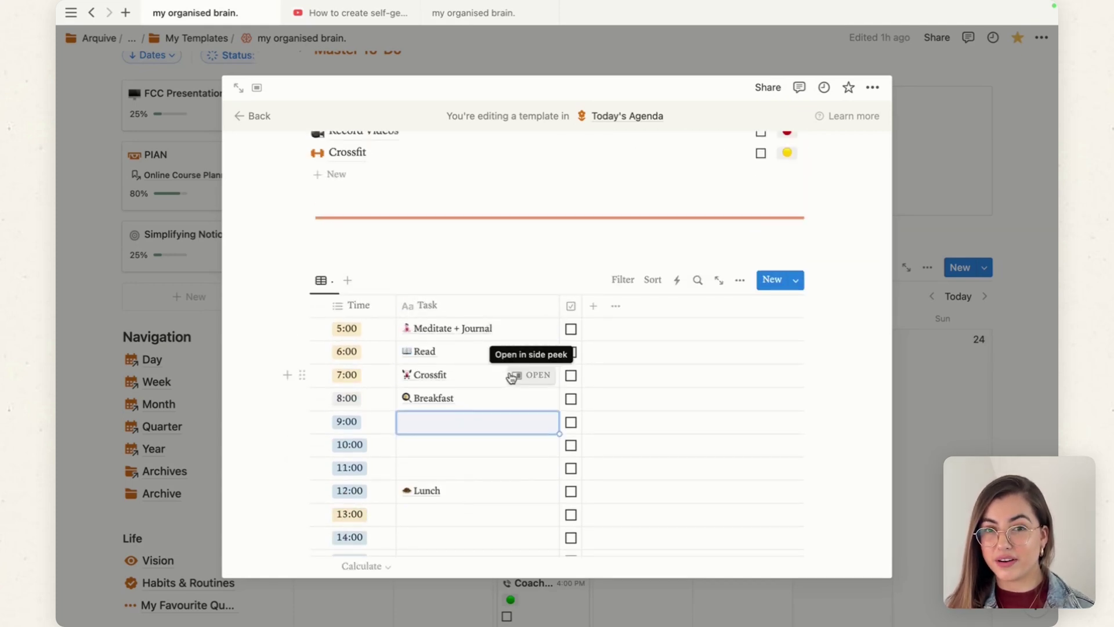
{"action": "scroll", "coordinate": [510, 378], "scroll_direction": "down", "scroll_amount": 5}
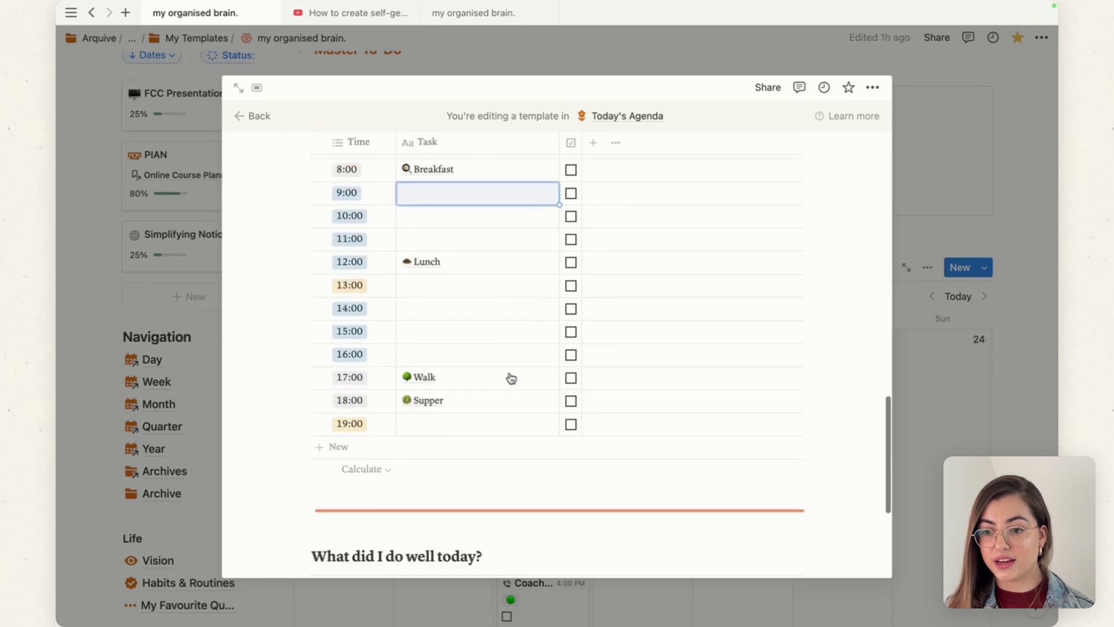
{"action": "scroll", "coordinate": [498, 400], "scroll_direction": "up", "scroll_amount": 3}
{"action": "scroll", "coordinate": [473, 380], "scroll_direction": "down", "scroll_amount": 6}
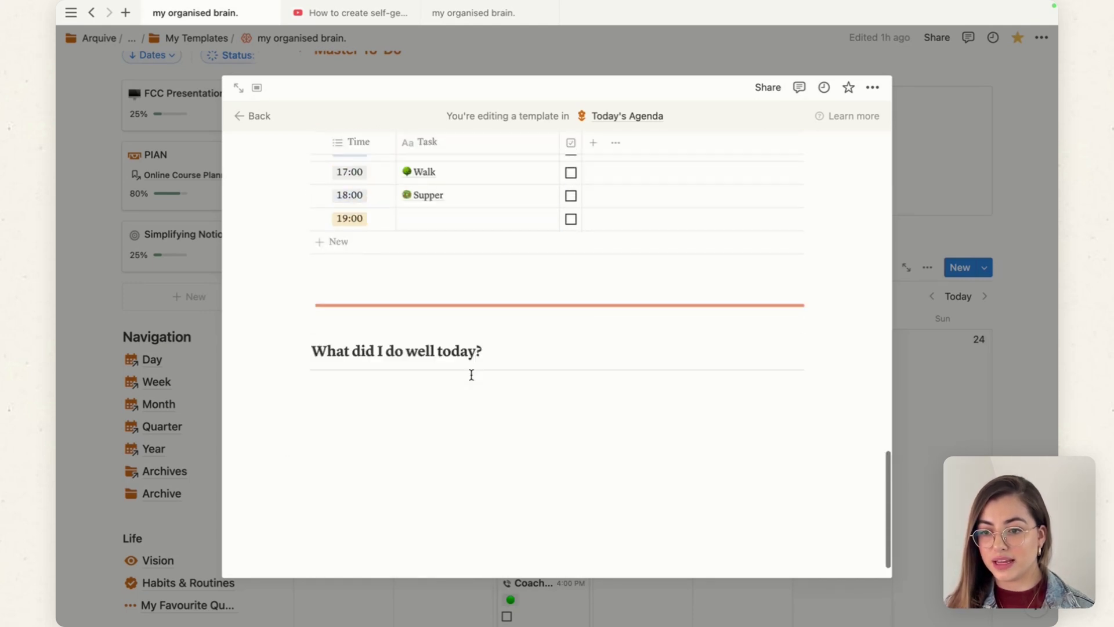
{"action": "left_click", "coordinate": [392, 393]}
{"action": "scroll", "coordinate": [393, 391], "scroll_direction": "up", "scroll_amount": 5}
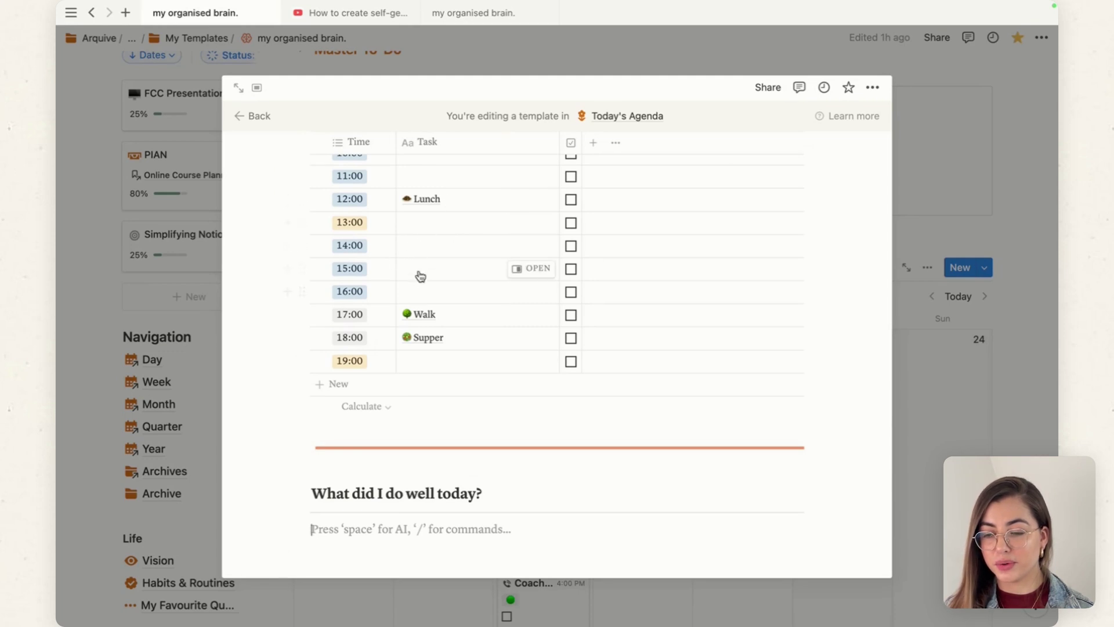
{"action": "scroll", "coordinate": [435, 292], "scroll_direction": "down", "scroll_amount": 3}
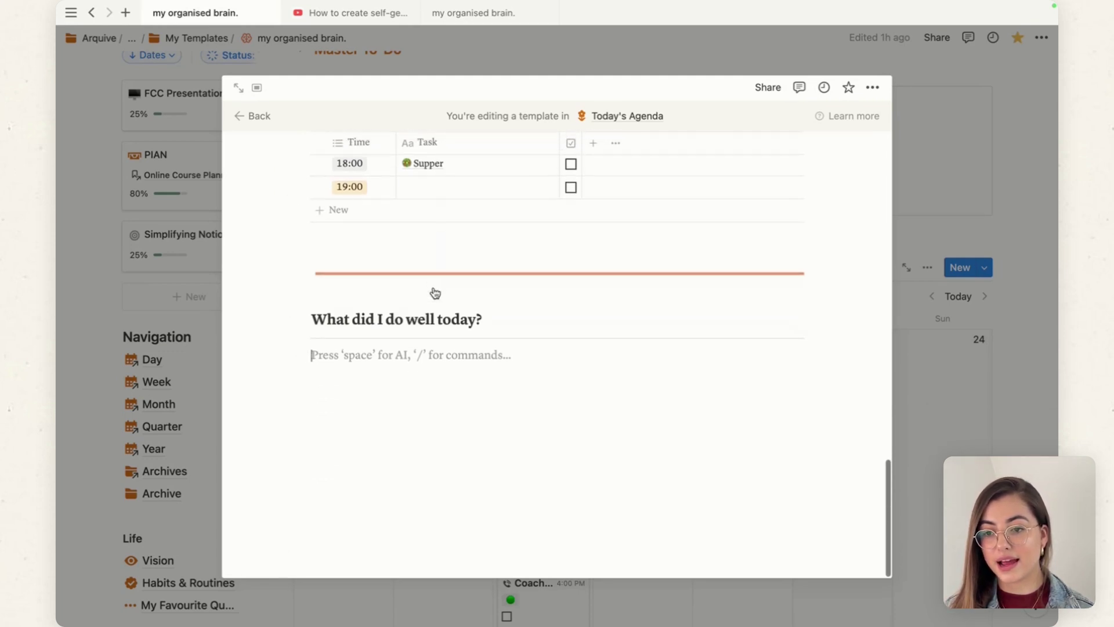
{"action": "left_click", "coordinate": [354, 346]}
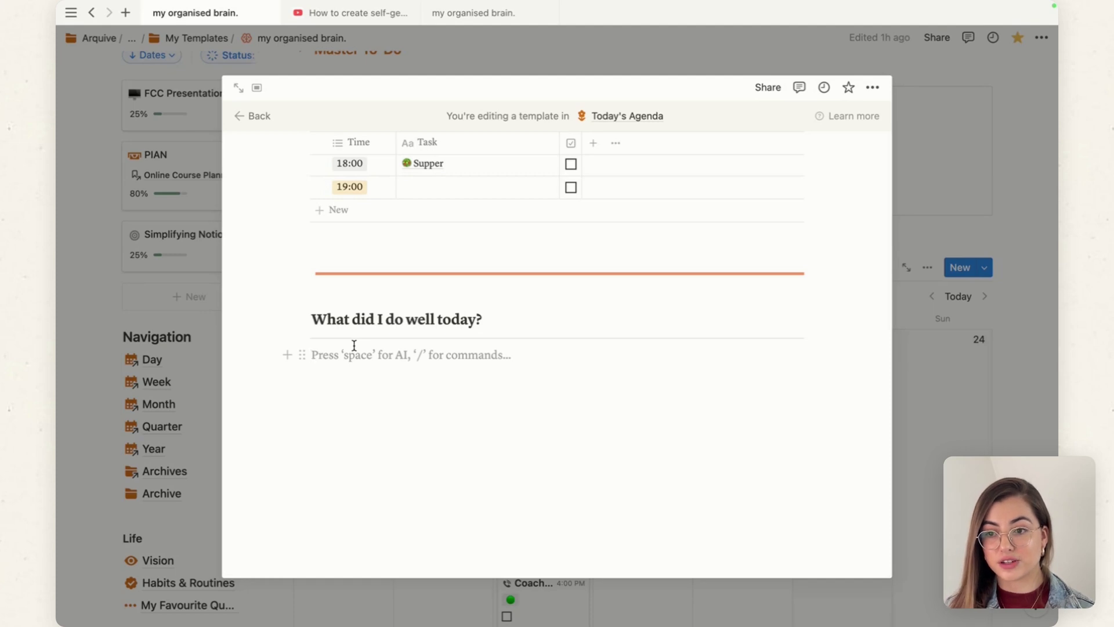
Step: Look over the whole Daily Plan template from its cover to the closing reflection section, and return to the dashboard
{"action": "scroll", "coordinate": [363, 322], "scroll_direction": "up", "scroll_amount": 10}
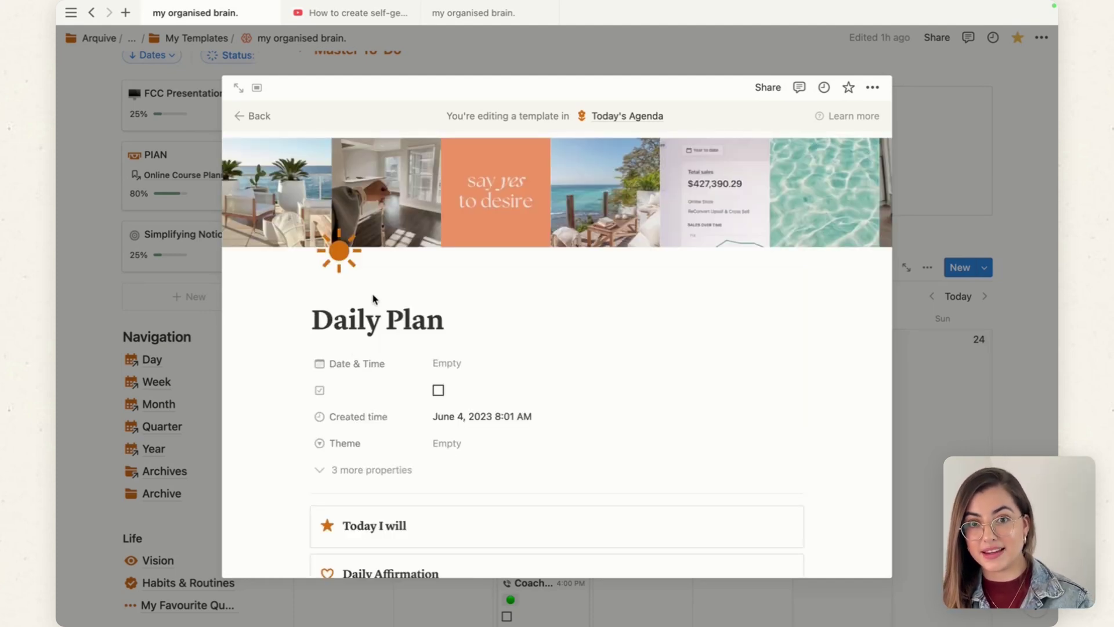
{"action": "scroll", "coordinate": [373, 299], "scroll_direction": "down", "scroll_amount": 6}
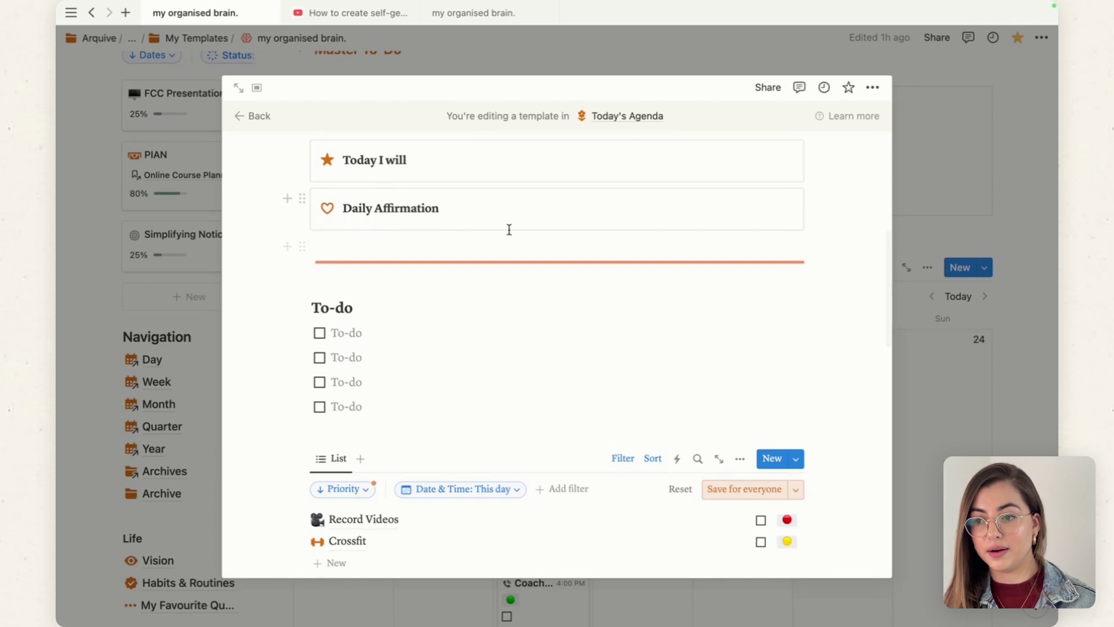
{"action": "scroll", "coordinate": [509, 230], "scroll_direction": "down", "scroll_amount": 10}
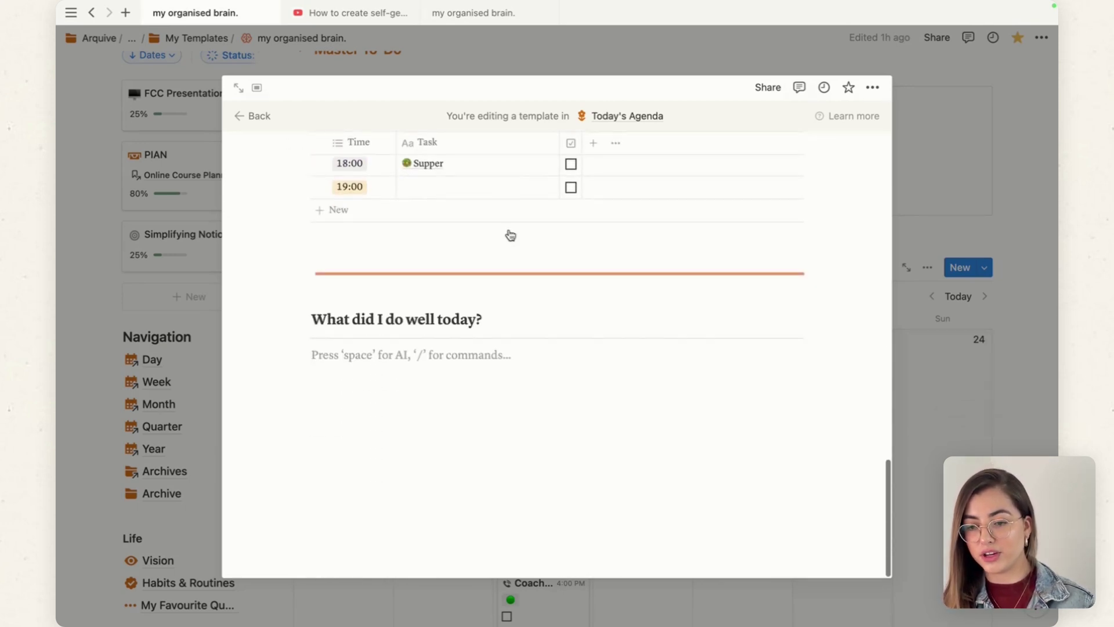
{"action": "scroll", "coordinate": [509, 235], "scroll_direction": "up", "scroll_amount": 10}
{"action": "left_click", "coordinate": [249, 115]}
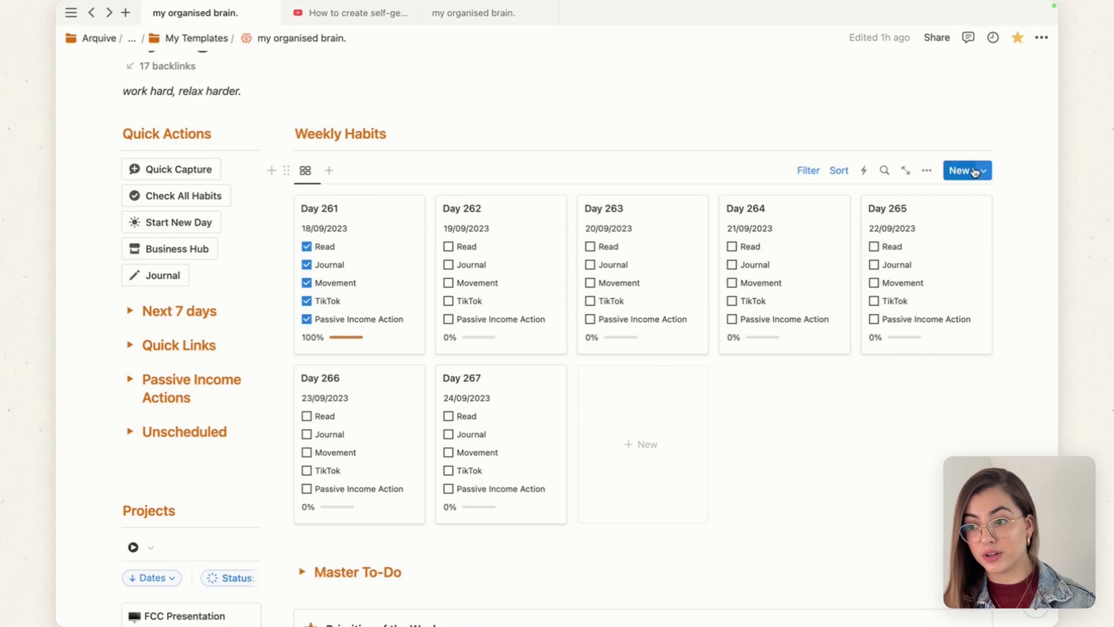
Step: Add an item to Monday, September 18 in the My Week calendar and apply the Daily Plan template to it
{"action": "scroll", "coordinate": [485, 162], "scroll_direction": "down", "scroll_amount": 10}
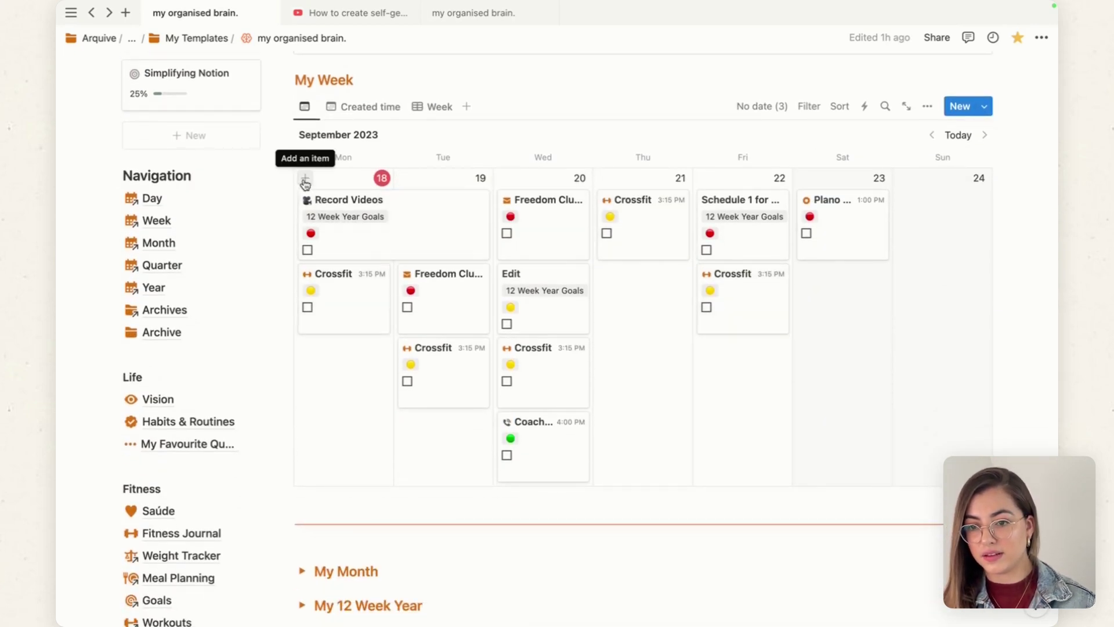
{"action": "left_click", "coordinate": [306, 181]}
{"action": "scroll", "coordinate": [423, 289], "scroll_direction": "down", "scroll_amount": 2}
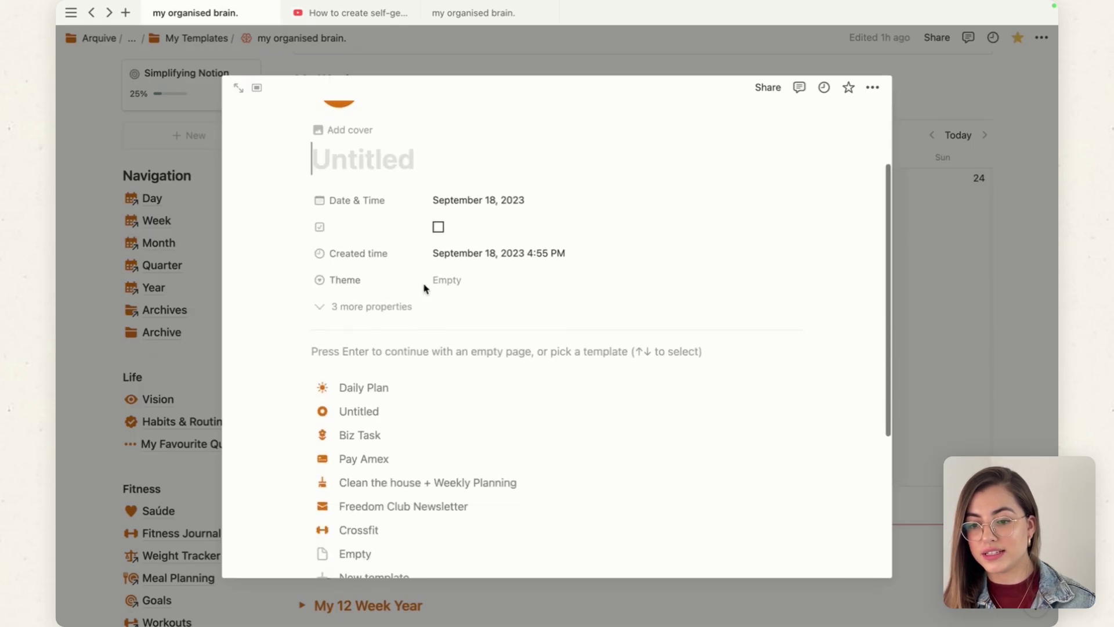
{"action": "left_click", "coordinate": [368, 389]}
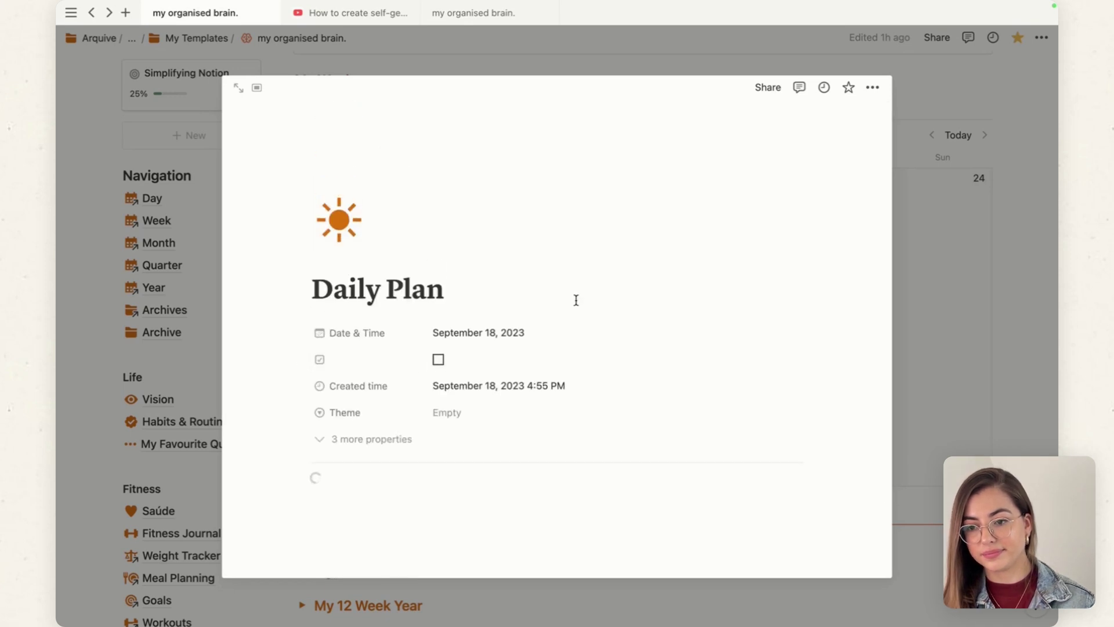
Step: Examine the new Daily Plan page, including its properties, callouts, to-do list, day's tasks and hourly schedule
{"action": "scroll", "coordinate": [467, 280], "scroll_direction": "down", "scroll_amount": 3}
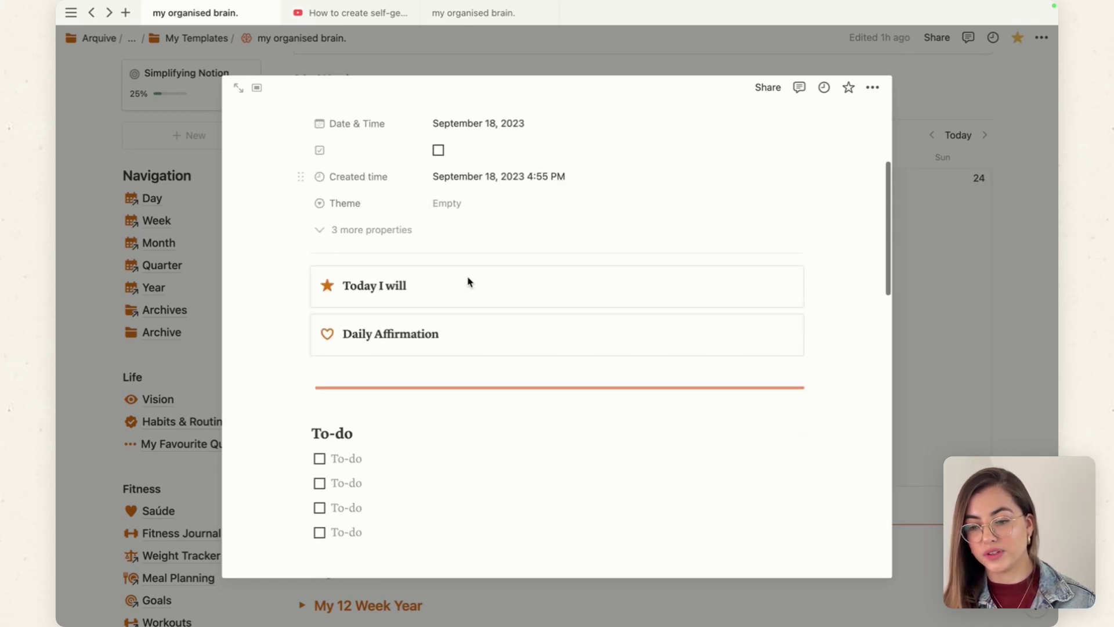
{"action": "scroll", "coordinate": [467, 278], "scroll_direction": "up", "scroll_amount": 5}
{"action": "scroll", "coordinate": [465, 303], "scroll_direction": "down", "scroll_amount": 4}
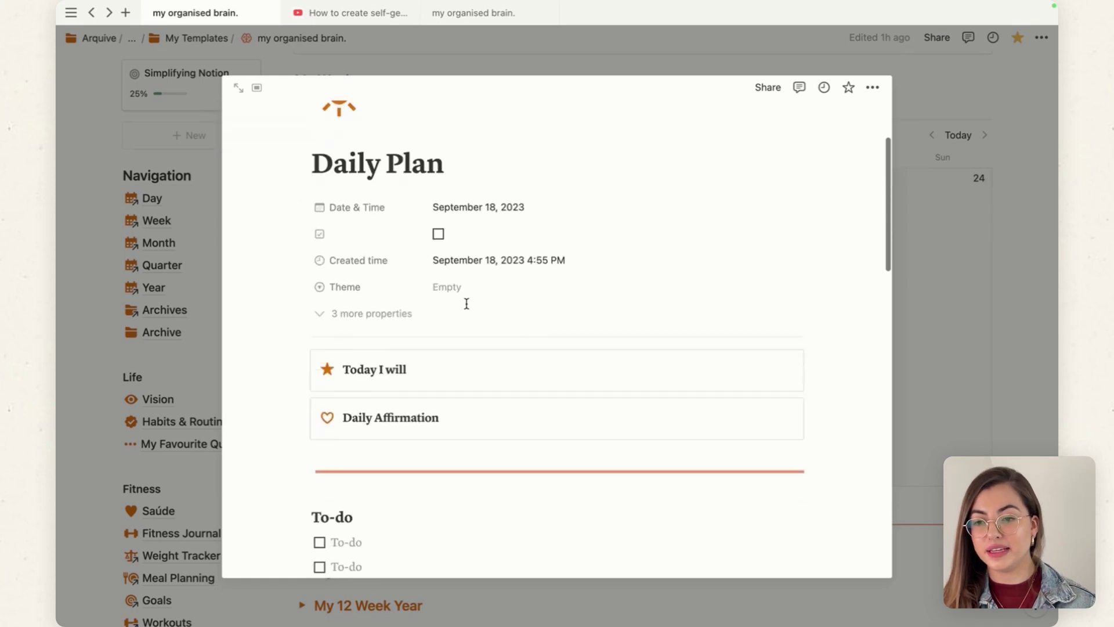
{"action": "scroll", "coordinate": [463, 312], "scroll_direction": "down", "scroll_amount": 9}
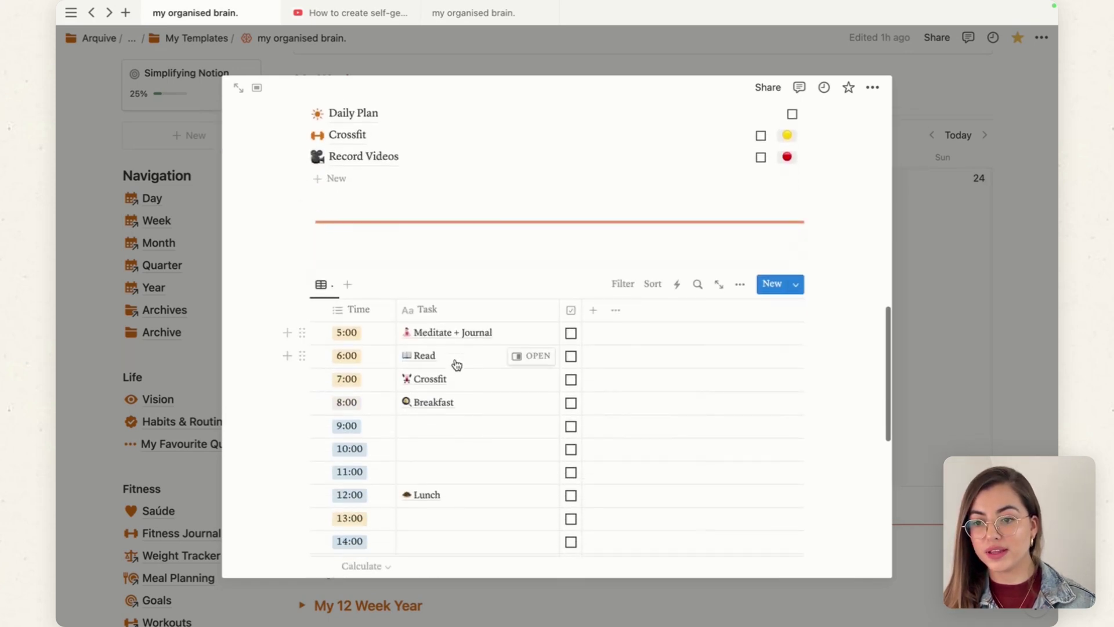
{"action": "scroll", "coordinate": [456, 380], "scroll_direction": "down", "scroll_amount": 8}
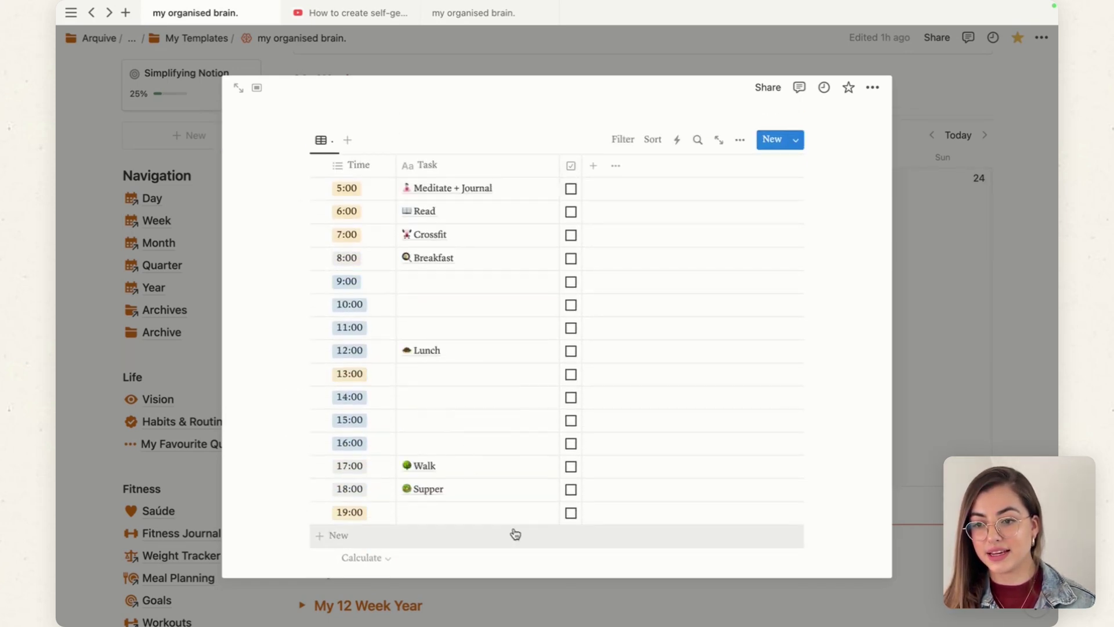
{"action": "scroll", "coordinate": [511, 526], "scroll_direction": "up", "scroll_amount": 18}
{"action": "scroll", "coordinate": [489, 496], "scroll_direction": "down", "scroll_amount": 2}
{"action": "scroll", "coordinate": [731, 501], "scroll_direction": "down", "scroll_amount": 1}
Step: Check off the 5:00 Meditate + Journal, 6:00 Read, 7:00 Crossfit and 8:00 Breakfast tasks in the hourly schedule
{"action": "scroll", "coordinate": [730, 503], "scroll_direction": "down", "scroll_amount": 6}
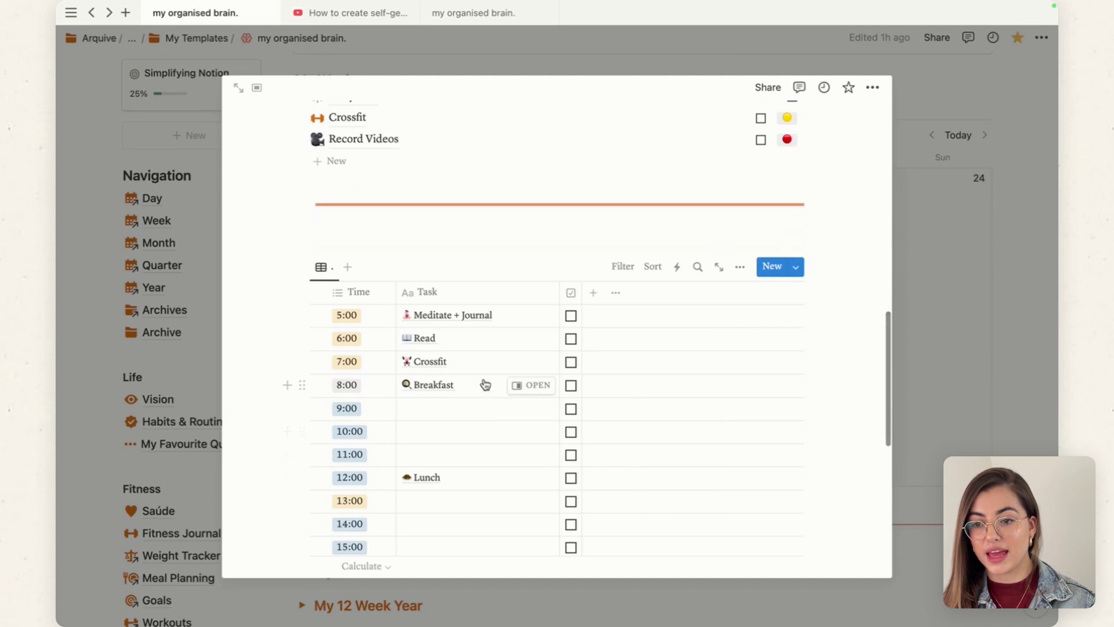
{"action": "left_click", "coordinate": [571, 316]}
{"action": "left_click", "coordinate": [571, 338]}
{"action": "left_click", "coordinate": [571, 362]}
{"action": "left_click", "coordinate": [571, 385]}
Step: Enter "Record Videos" as the 9:00 task in the hourly schedule
{"action": "scroll", "coordinate": [570, 386], "scroll_direction": "down", "scroll_amount": 4}
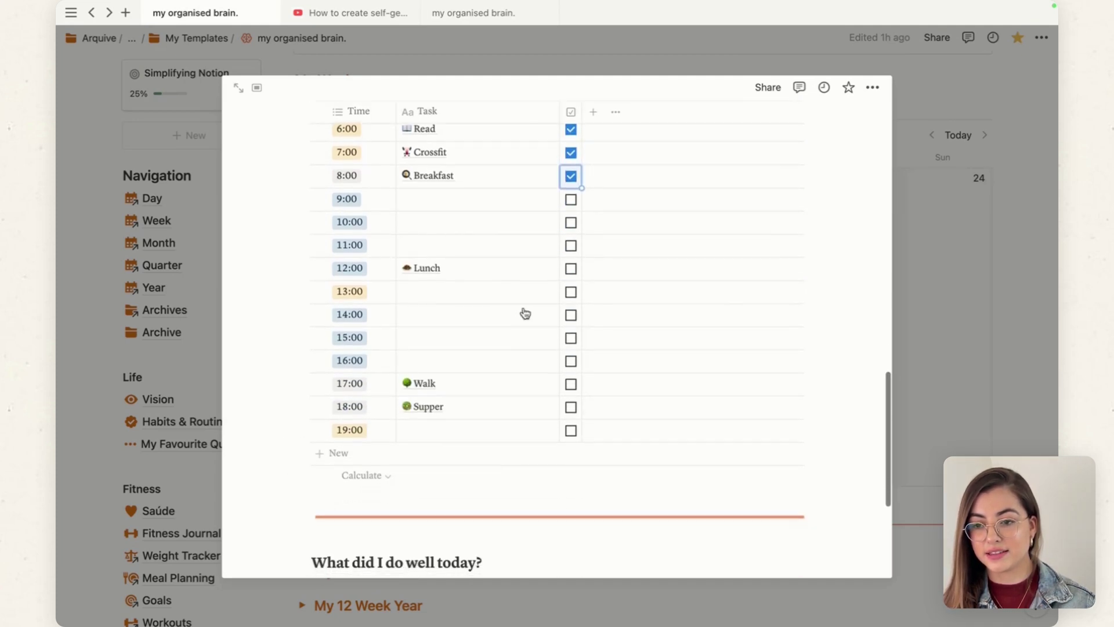
{"action": "left_click", "coordinate": [449, 213]}
{"action": "key", "text": "Escape"}
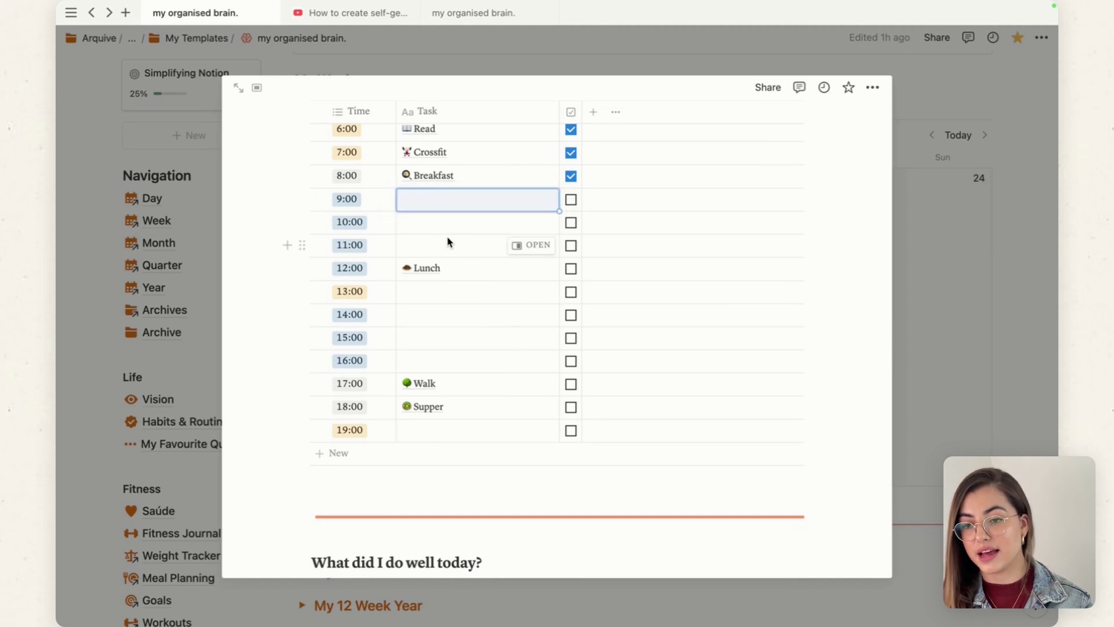
{"action": "left_click", "coordinate": [451, 200]}
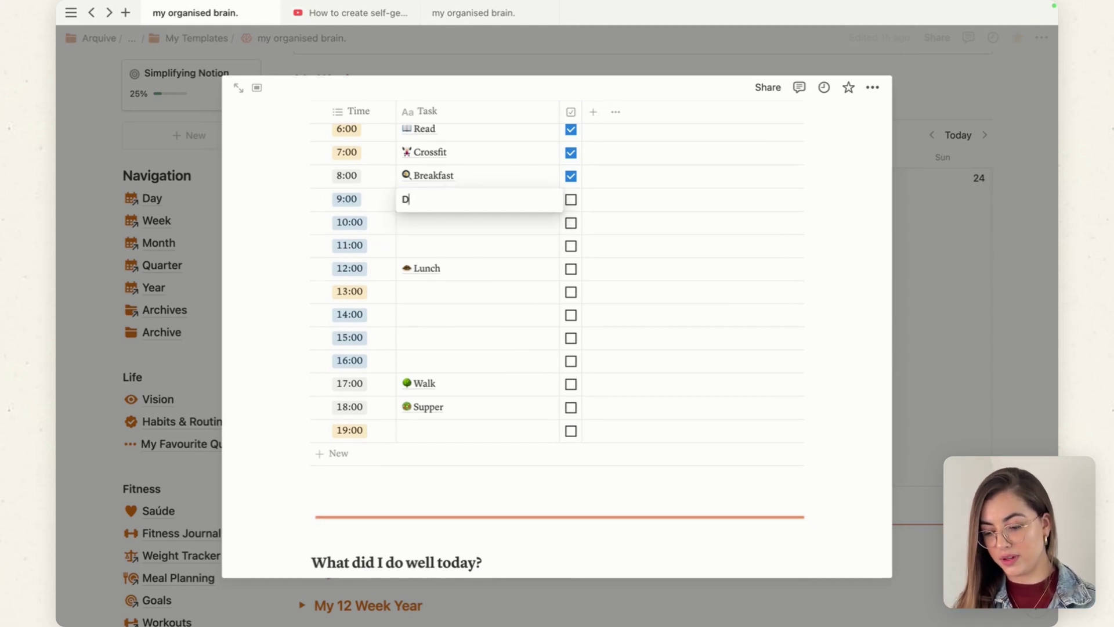
{"action": "type", "text": "Record V"}
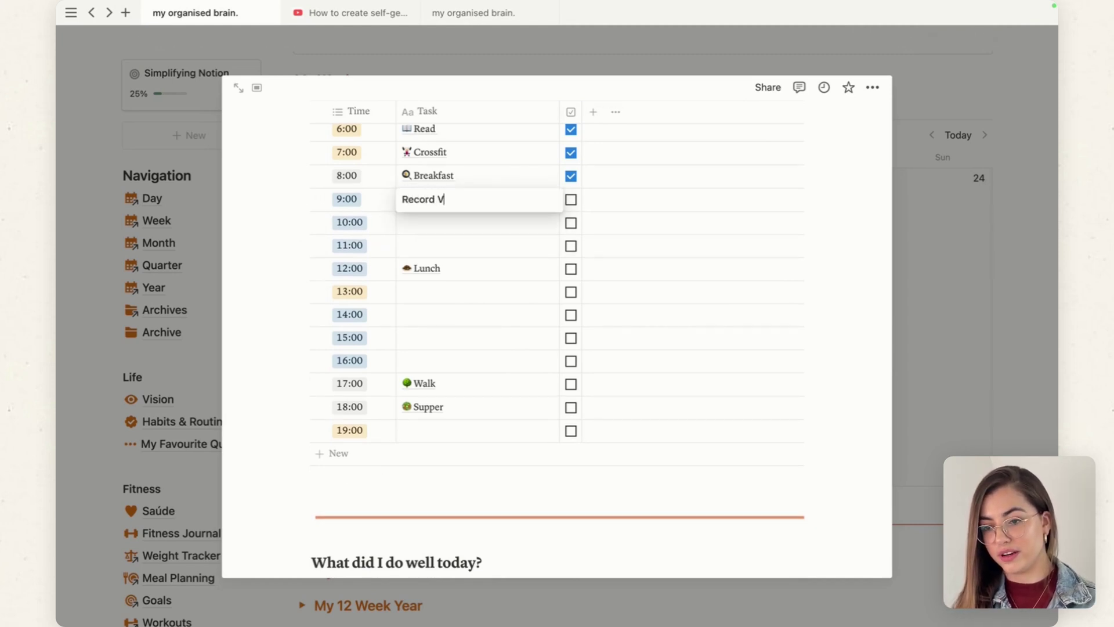
{"action": "key", "text": "Return"}
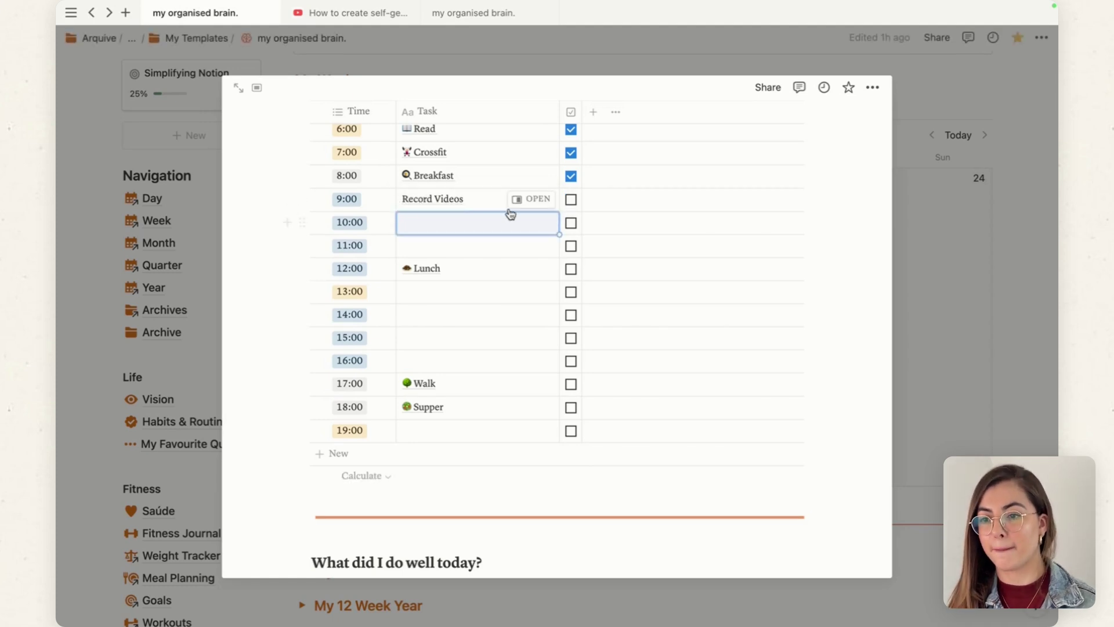
Step: Fill the 9:00 "Record Videos" task down to the 10:00 and 11:00 slots
{"action": "left_click", "coordinate": [485, 196]}
{"action": "key", "text": "Escape"}
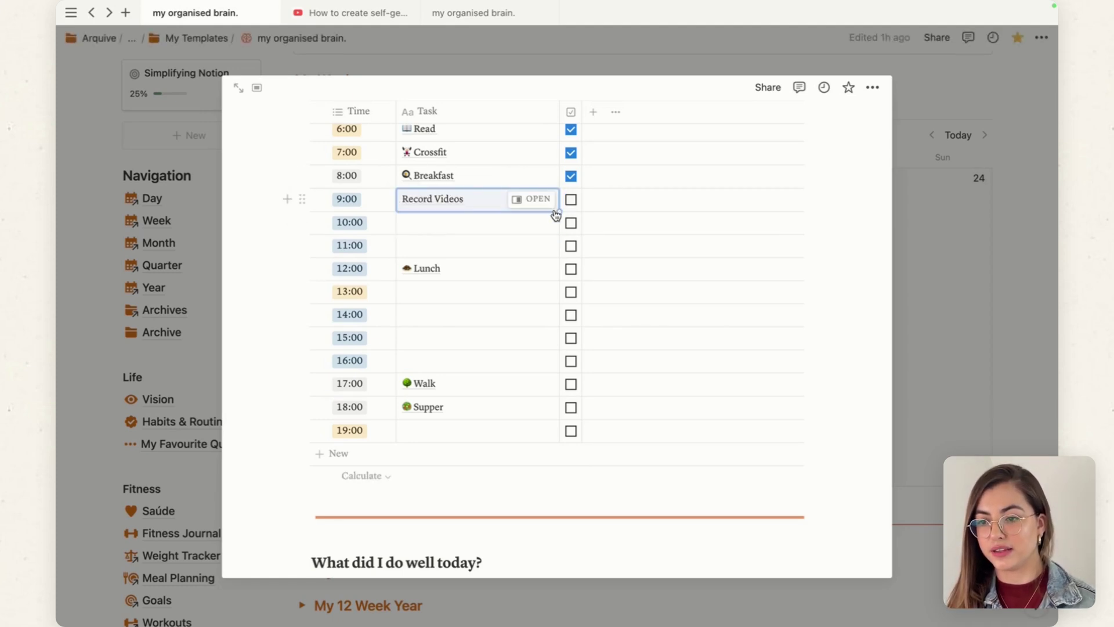
{"action": "left_click_drag", "start_coordinate": [559, 211], "coordinate": [549, 251]}
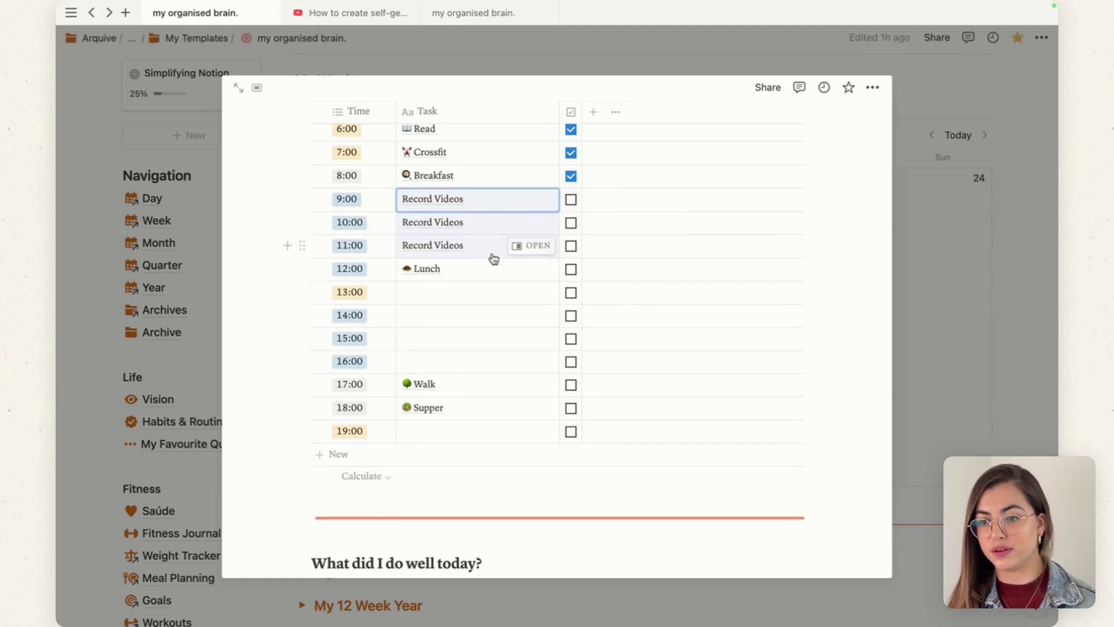
Step: Look over the rest of the Daily Plan page, leaving the 13:00 task blank, and close the page
{"action": "left_click", "coordinate": [427, 297]}
{"action": "key", "text": "Escape"}
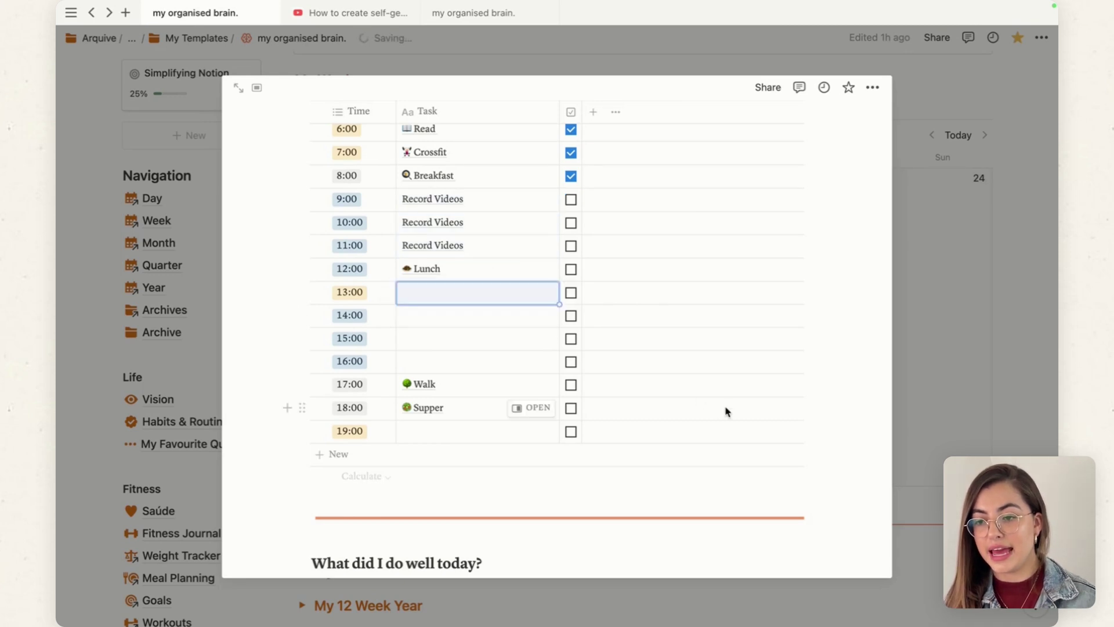
{"action": "scroll", "coordinate": [722, 406], "scroll_direction": "down", "scroll_amount": 5}
{"action": "scroll", "coordinate": [722, 406], "scroll_direction": "up", "scroll_amount": 15}
{"action": "scroll", "coordinate": [722, 410], "scroll_direction": "up", "scroll_amount": 2}
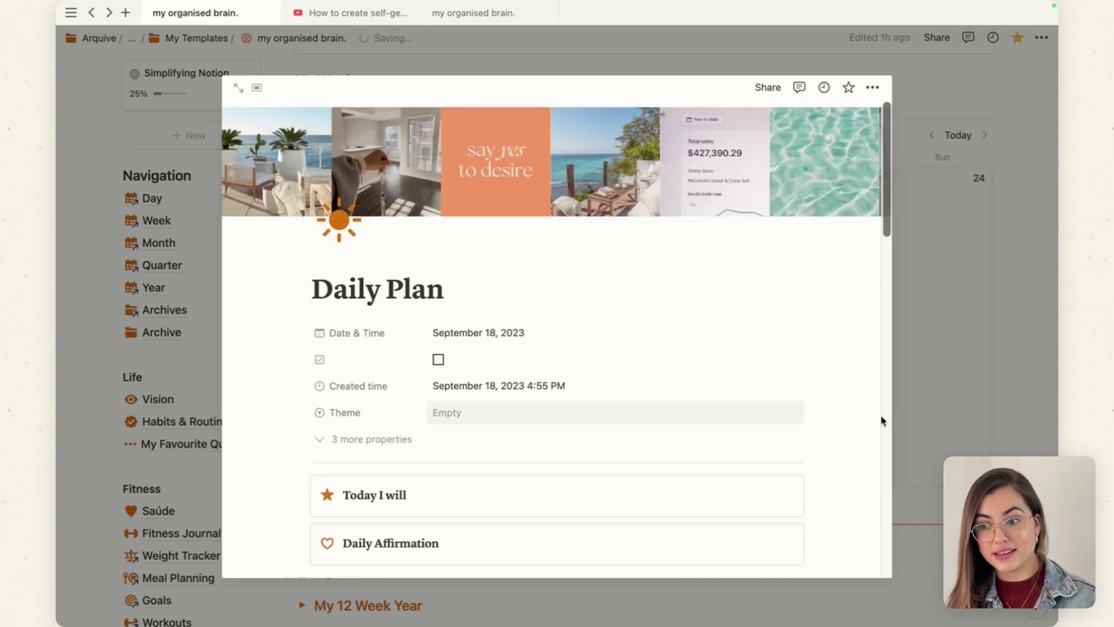
{"action": "left_click", "coordinate": [941, 388]}
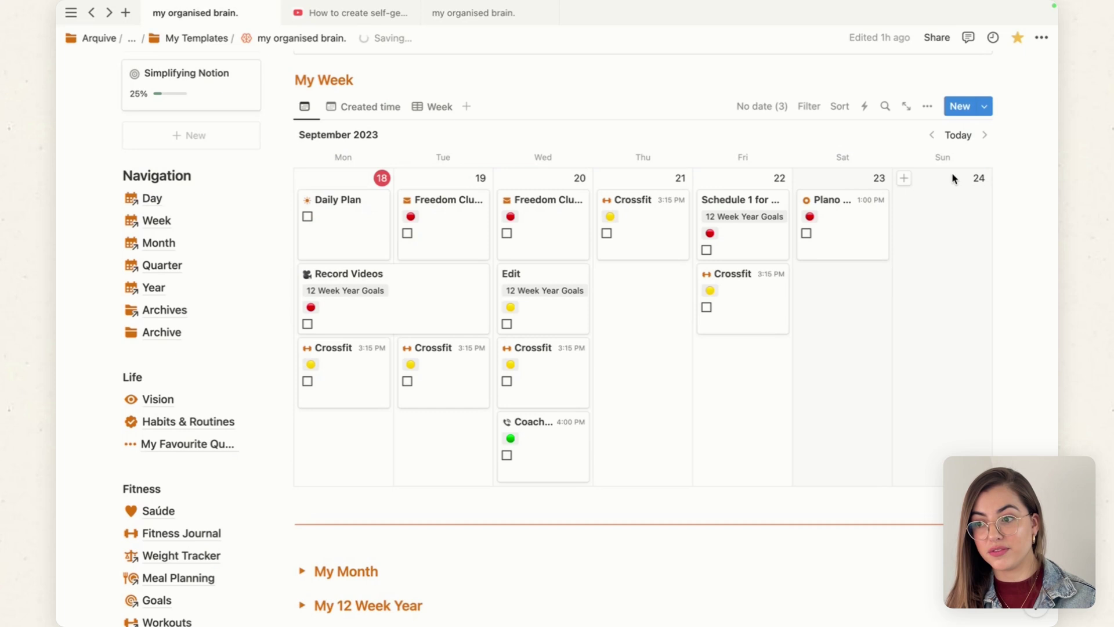
Step: Create a new template for the Today's Agenda database and title it "Daily Plan"
{"action": "left_click", "coordinate": [984, 108]}
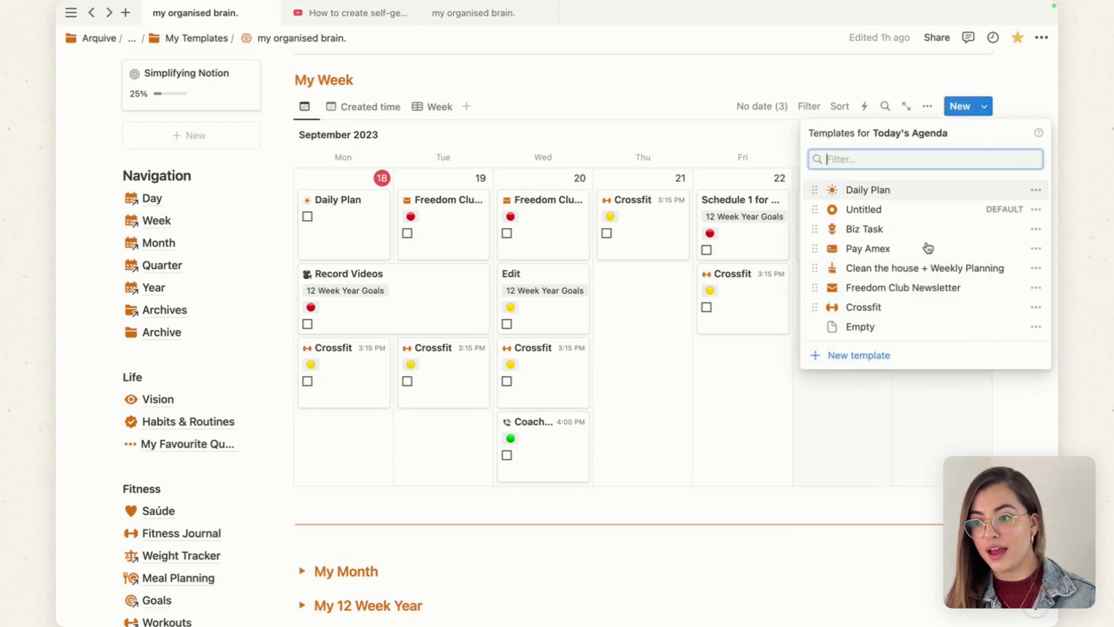
{"action": "left_click", "coordinate": [842, 364]}
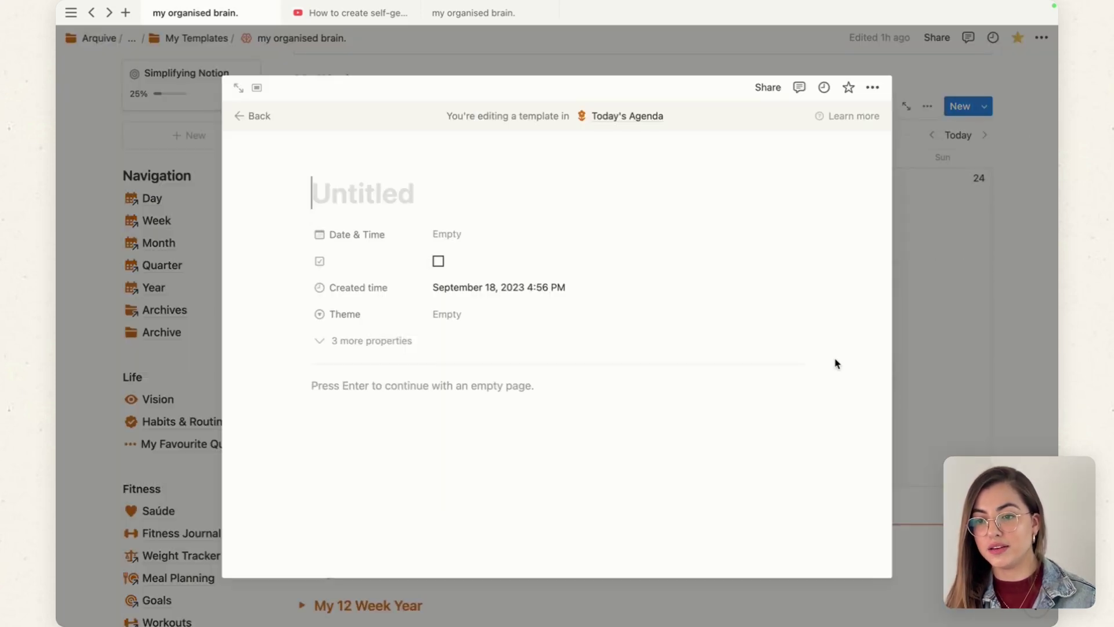
{"action": "type", "text": "Daily "}
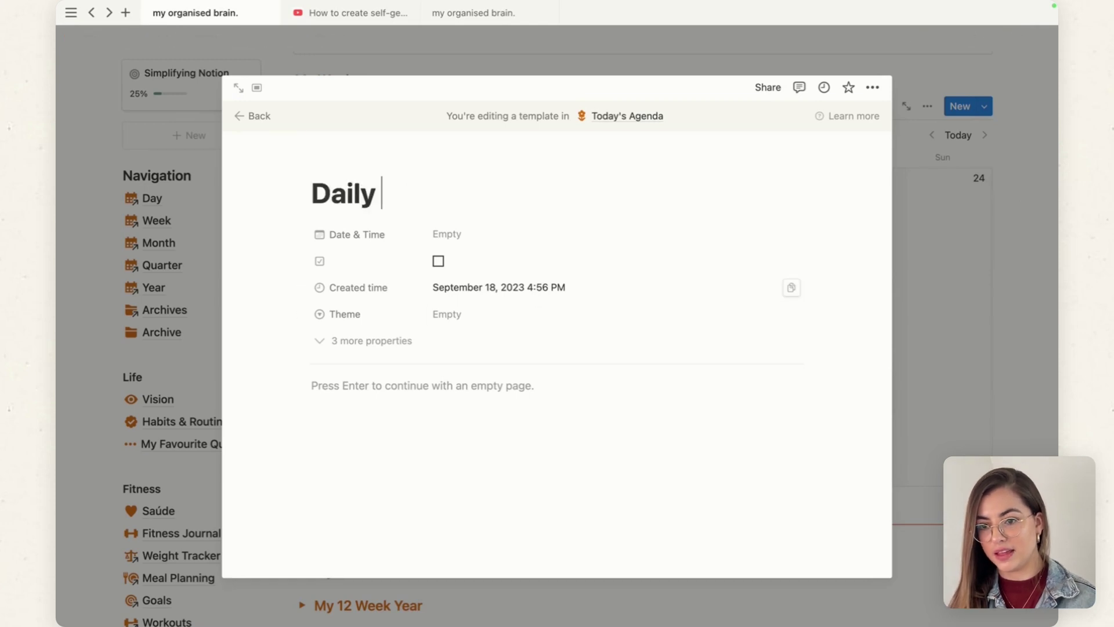
{"action": "type", "text": "Plan"}
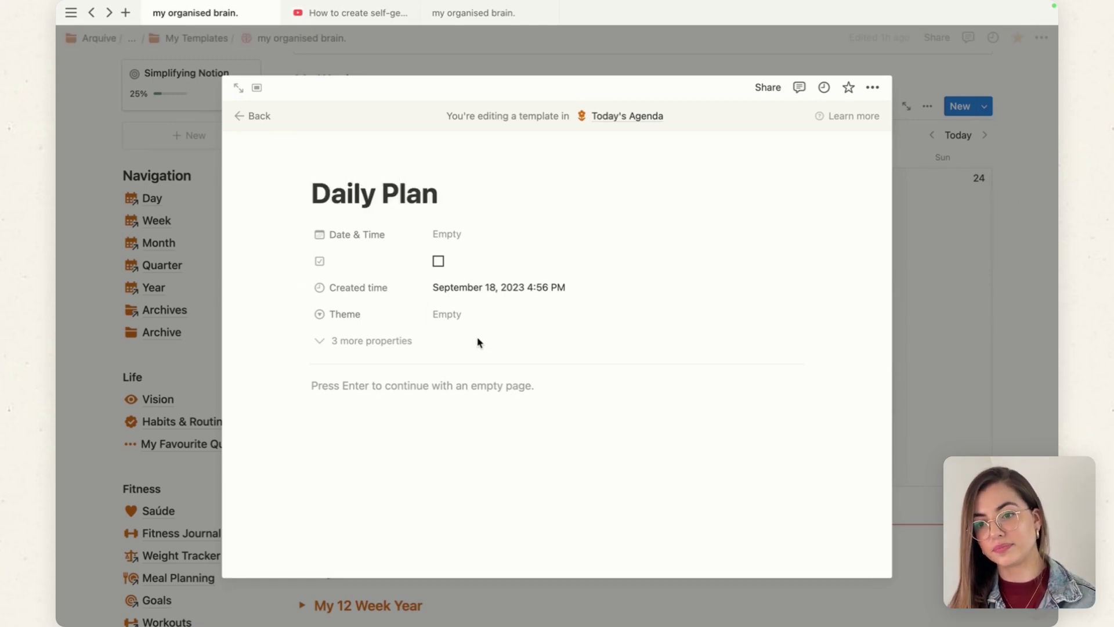
Step: Inspect the options available for the Theme property in the new template
{"action": "left_click", "coordinate": [467, 317]}
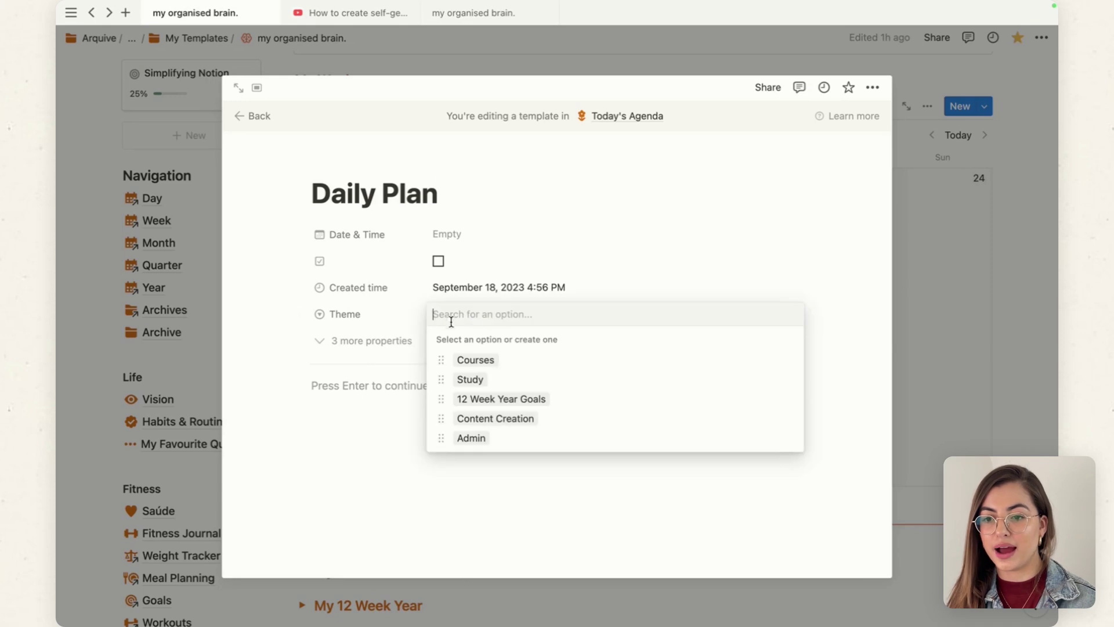
{"action": "left_click", "coordinate": [340, 322]}
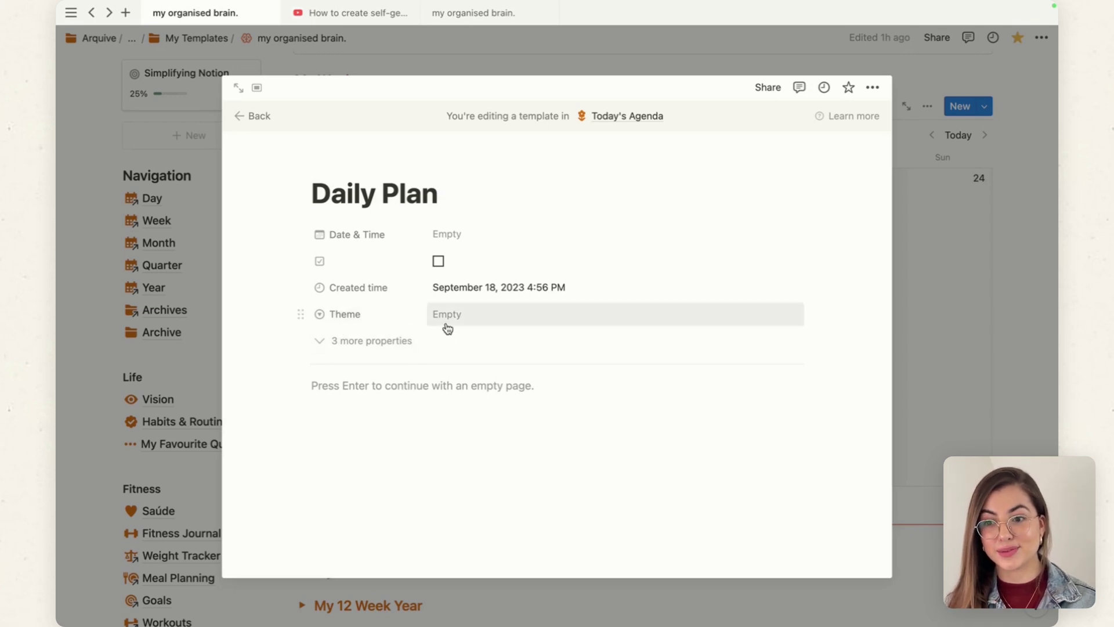
{"action": "left_click", "coordinate": [468, 313]}
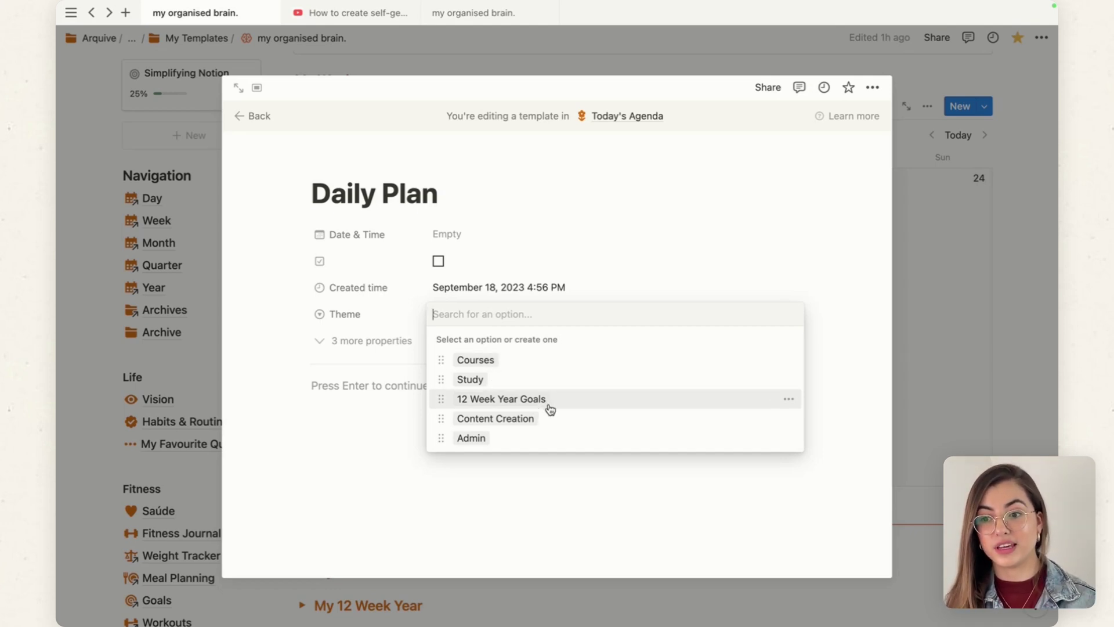
Step: Set the new template's Theme to Content Creation and retitle the template "Content Creation Day"
{"action": "left_click", "coordinate": [634, 428]}
{"action": "triple_click", "coordinate": [373, 195]}
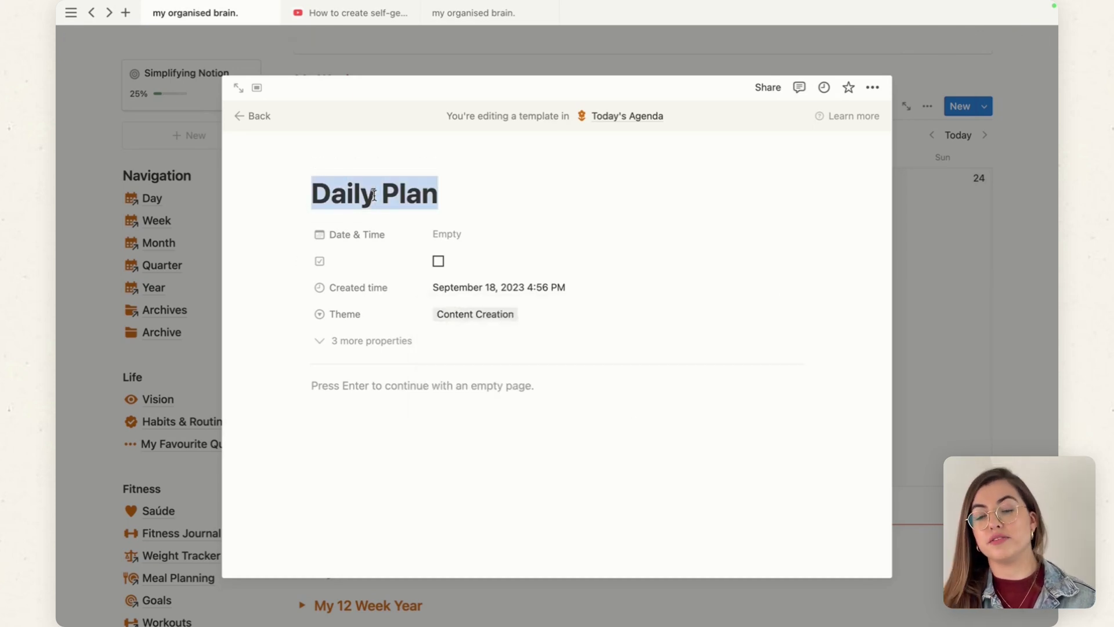
{"action": "type", "text": "DC"}
{"action": "key", "text": "BackSpace"}
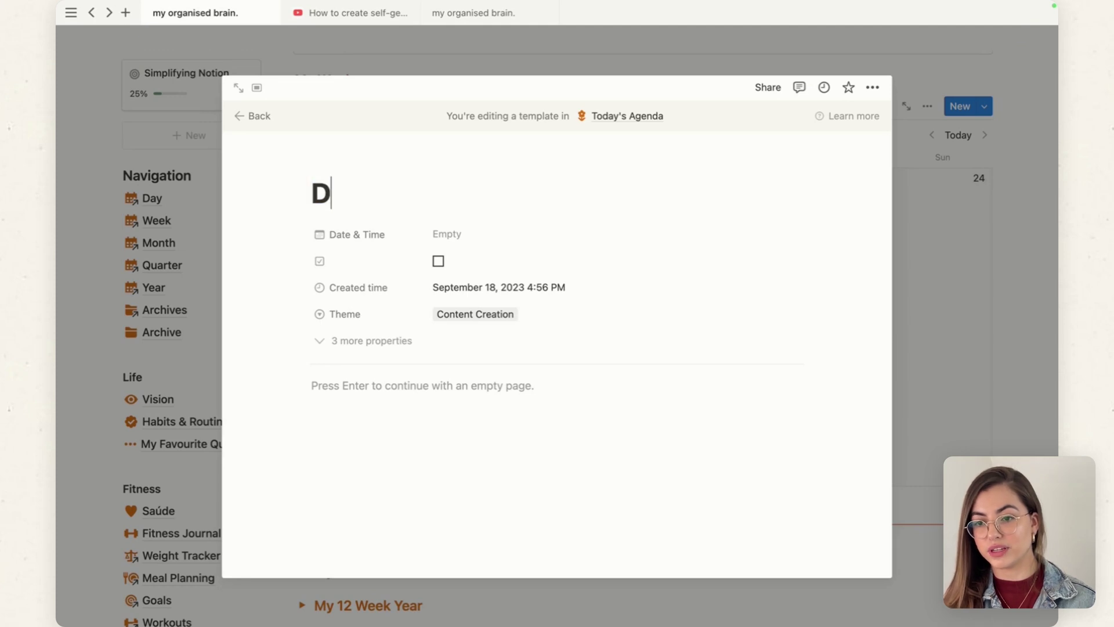
{"action": "key", "text": "BackSpace"}
{"action": "type", "text": "CO"}
{"action": "key", "text": "BackSpace"}
{"action": "type", "text": "om"}
{"action": "type", "text": "tent Cre"}
{"action": "type", "text": "ation D"}
{"action": "type", "text": "ay"}
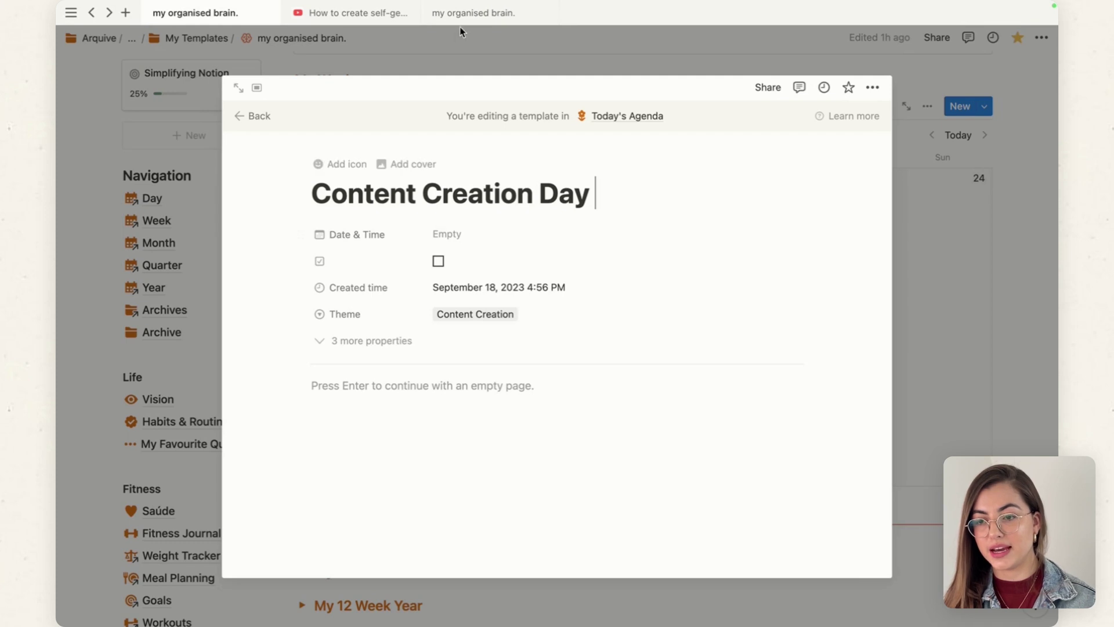
Step: Open the existing Daily Plan template of Today's Agenda for editing in the other dashboard tab
{"action": "left_click", "coordinate": [395, 400]}
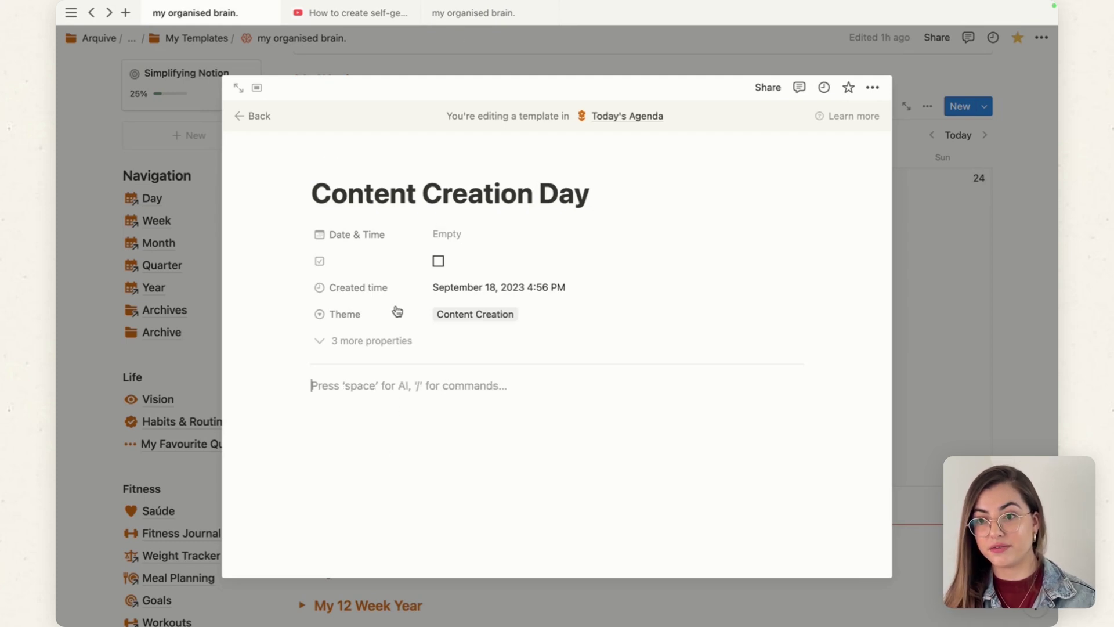
{"action": "left_click", "coordinate": [491, 22]}
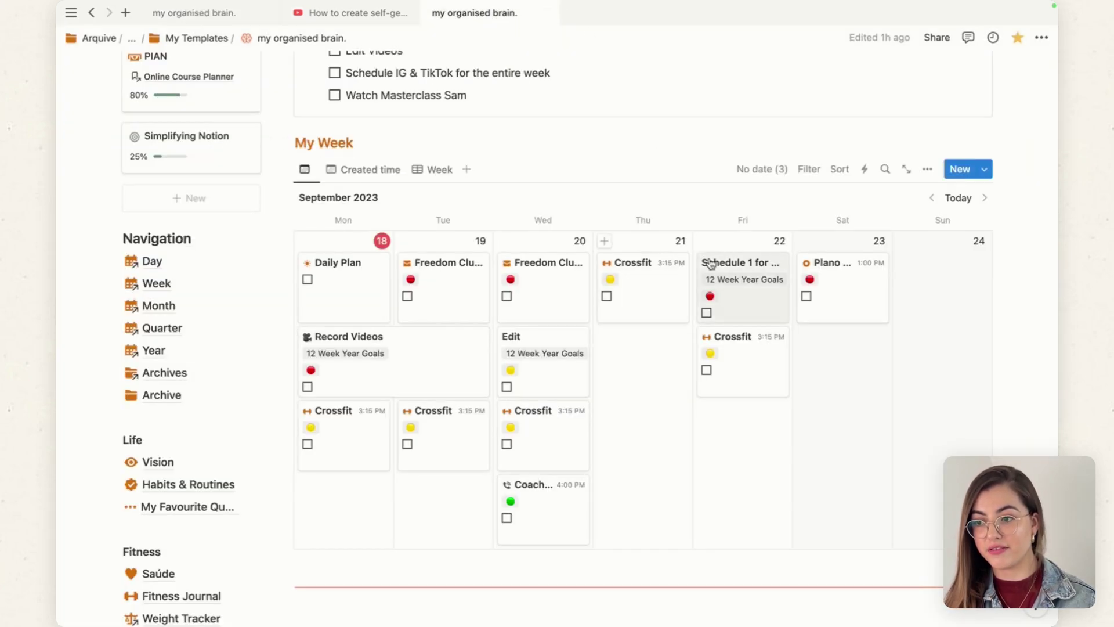
{"action": "left_click", "coordinate": [985, 169]}
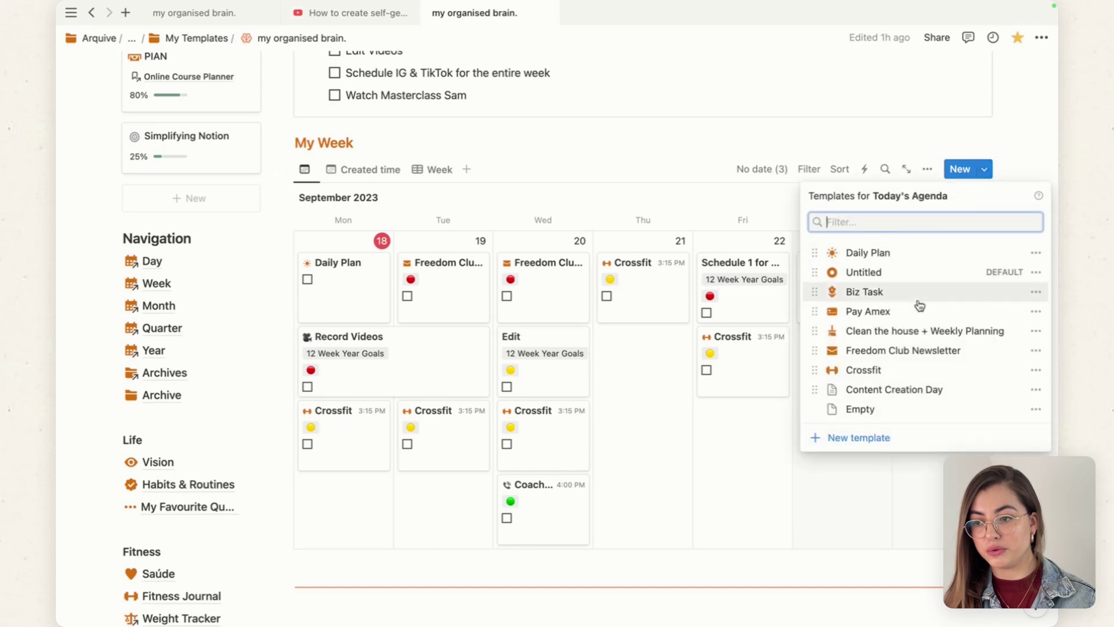
{"action": "left_click", "coordinate": [1035, 253]}
{"action": "left_click", "coordinate": [937, 252]}
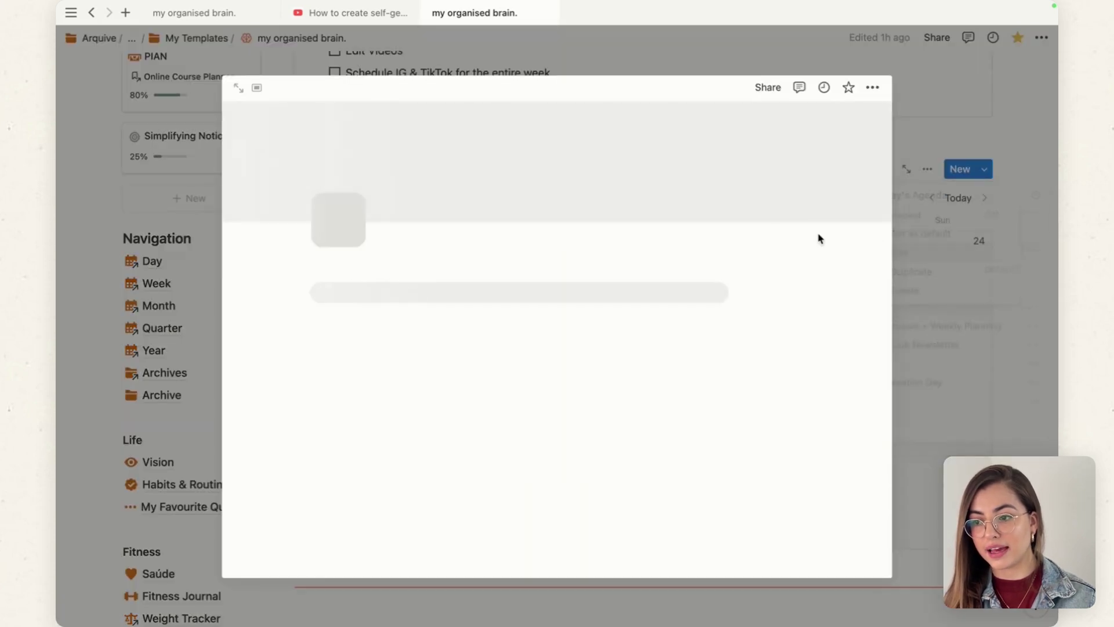
Step: Copy all of the Daily Plan template's content blocks and paste them into the body of the Content Creation Day template
{"action": "scroll", "coordinate": [510, 357], "scroll_direction": "down", "scroll_amount": 5}
{"action": "scroll", "coordinate": [510, 352], "scroll_direction": "down", "scroll_amount": 2}
{"action": "left_click_drag", "start_coordinate": [254, 188], "coordinate": [592, 448]}
{"action": "scroll", "coordinate": [522, 402], "scroll_direction": "down", "scroll_amount": 5}
{"action": "scroll", "coordinate": [522, 409], "scroll_direction": "down", "scroll_amount": 8}
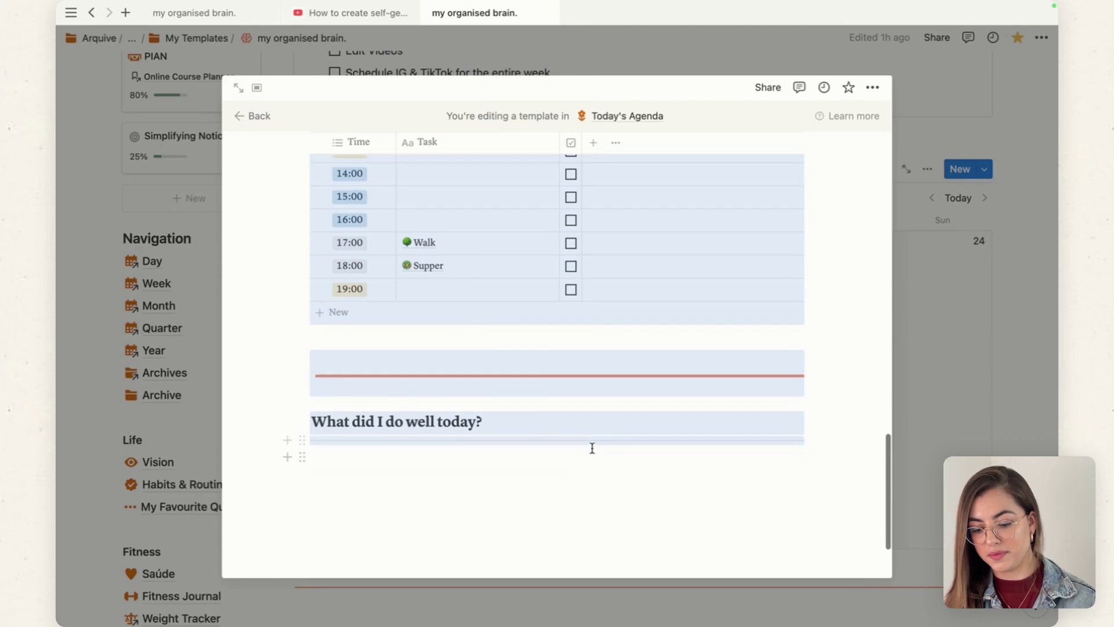
{"action": "left_click", "coordinate": [216, 16]}
{"action": "key", "text": "ctrl+v"}
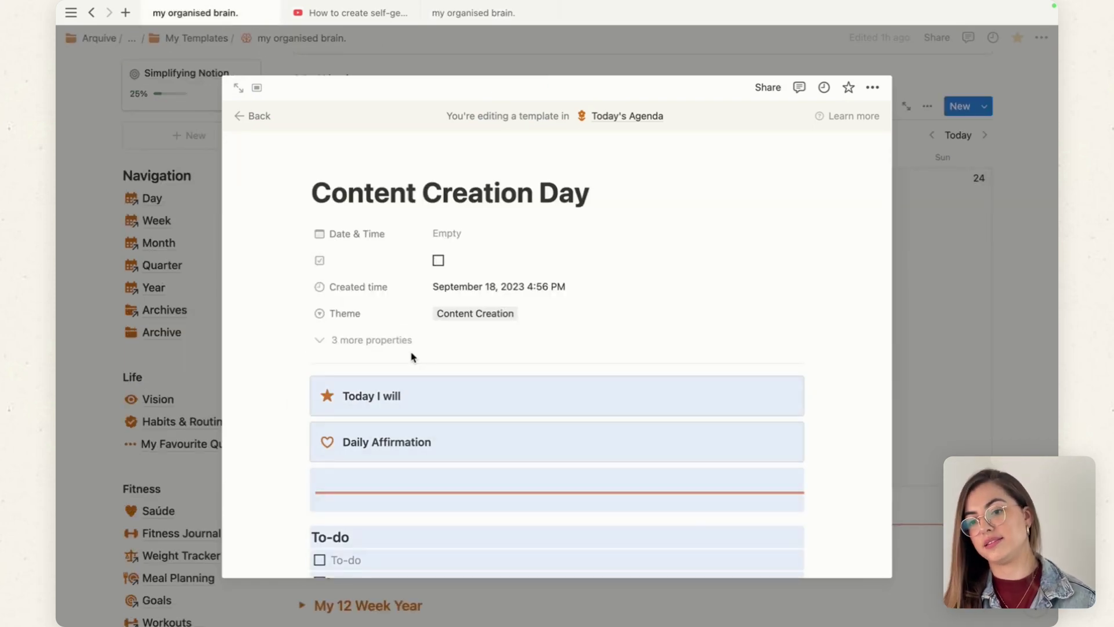
{"action": "scroll", "coordinate": [418, 366], "scroll_direction": "down", "scroll_amount": 5}
{"action": "scroll", "coordinate": [417, 366], "scroll_direction": "down", "scroll_amount": 4}
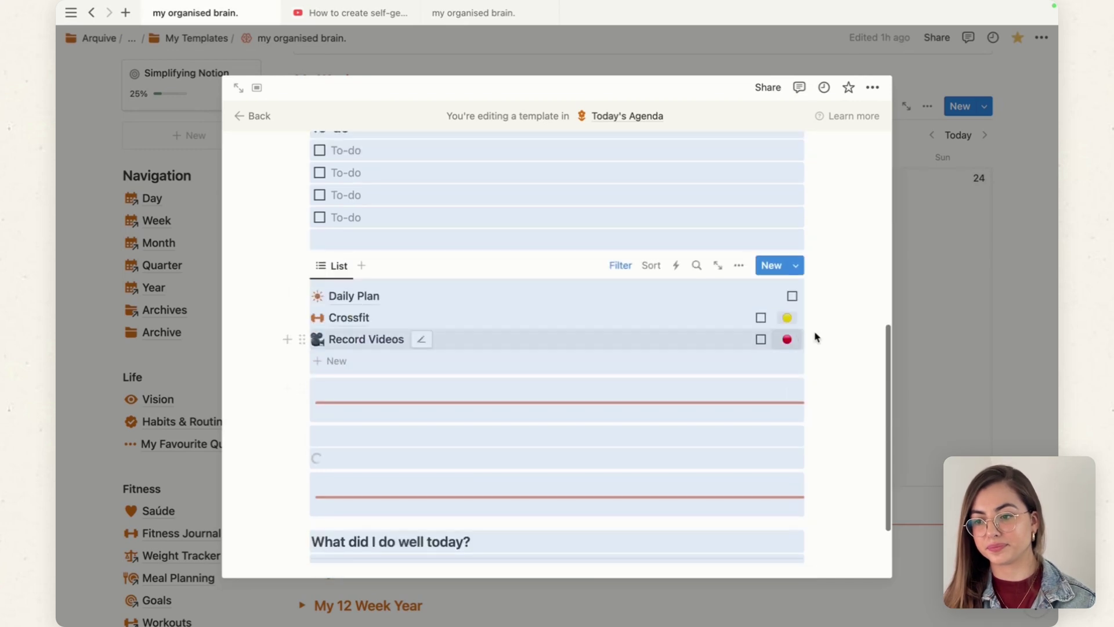
{"action": "key", "text": "Escape"}
{"action": "left_click", "coordinate": [760, 317]}
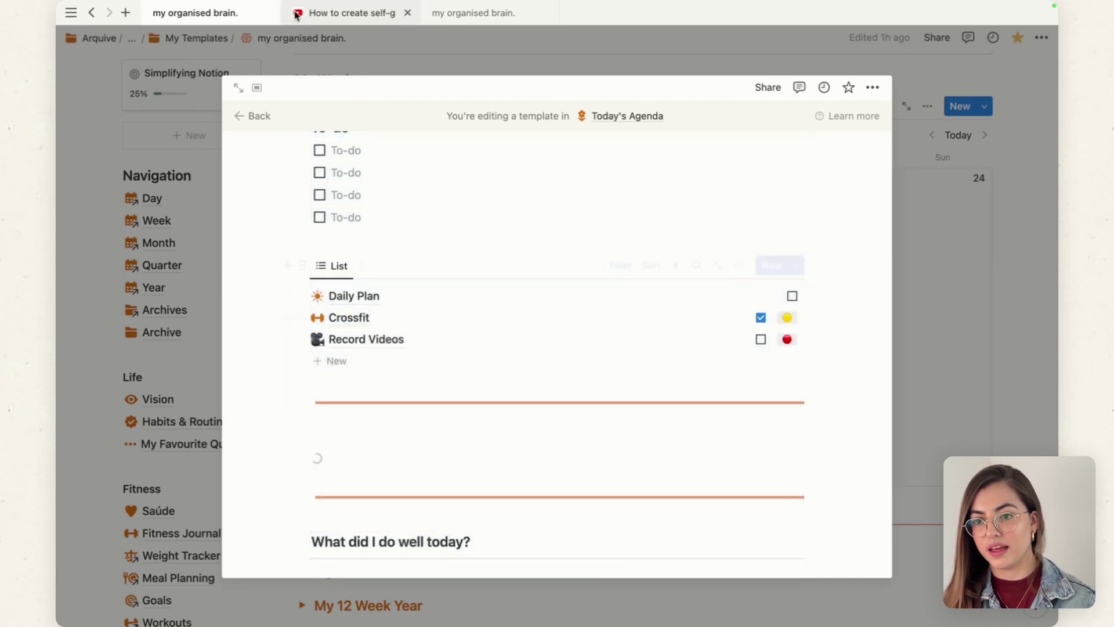
{"action": "left_click", "coordinate": [462, 16]}
{"action": "scroll", "coordinate": [592, 299], "scroll_direction": "up", "scroll_amount": 5}
{"action": "scroll", "coordinate": [591, 306], "scroll_direction": "up", "scroll_amount": 5}
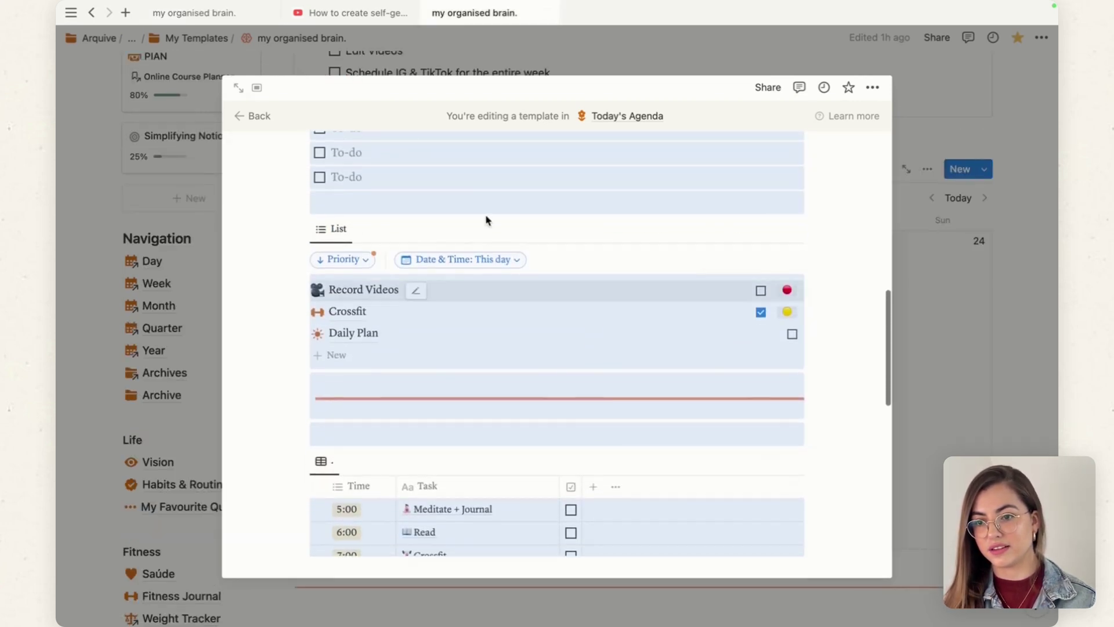
{"action": "left_click", "coordinate": [216, 14]}
{"action": "scroll", "coordinate": [632, 276], "scroll_direction": "down", "scroll_amount": 1}
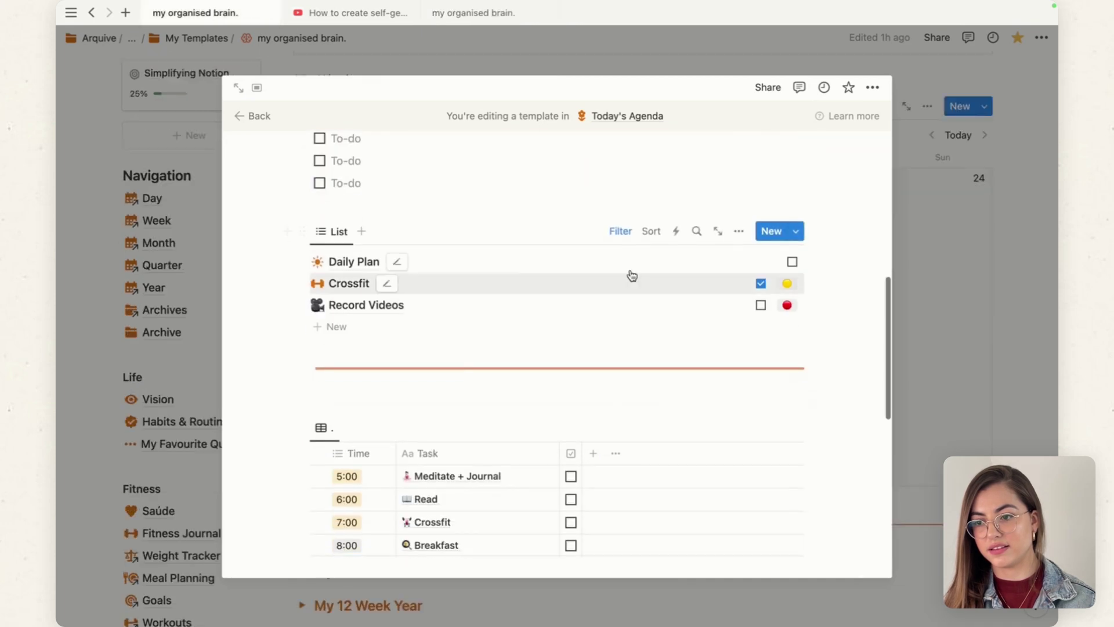
{"action": "left_click", "coordinate": [761, 281]}
Step: Enter "Content Creation Day" as the 9:00 task in the template's timetable and fill it down to 10:00 and 11:00
{"action": "scroll", "coordinate": [731, 300], "scroll_direction": "up", "scroll_amount": 4}
{"action": "scroll", "coordinate": [730, 301], "scroll_direction": "up", "scroll_amount": 6}
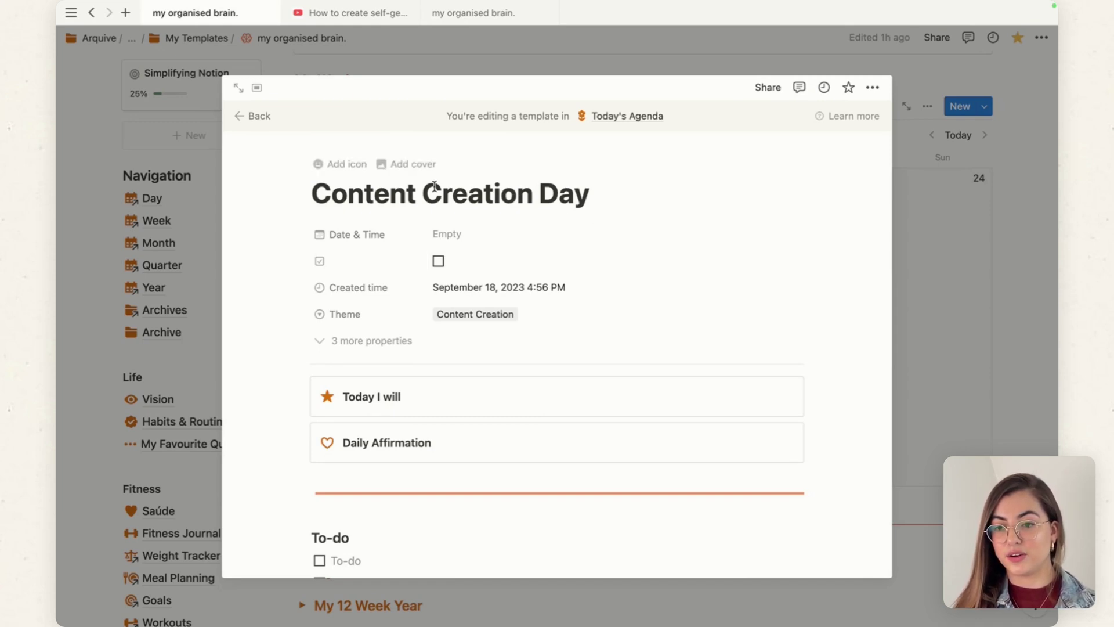
{"action": "scroll", "coordinate": [542, 236], "scroll_direction": "down", "scroll_amount": 6}
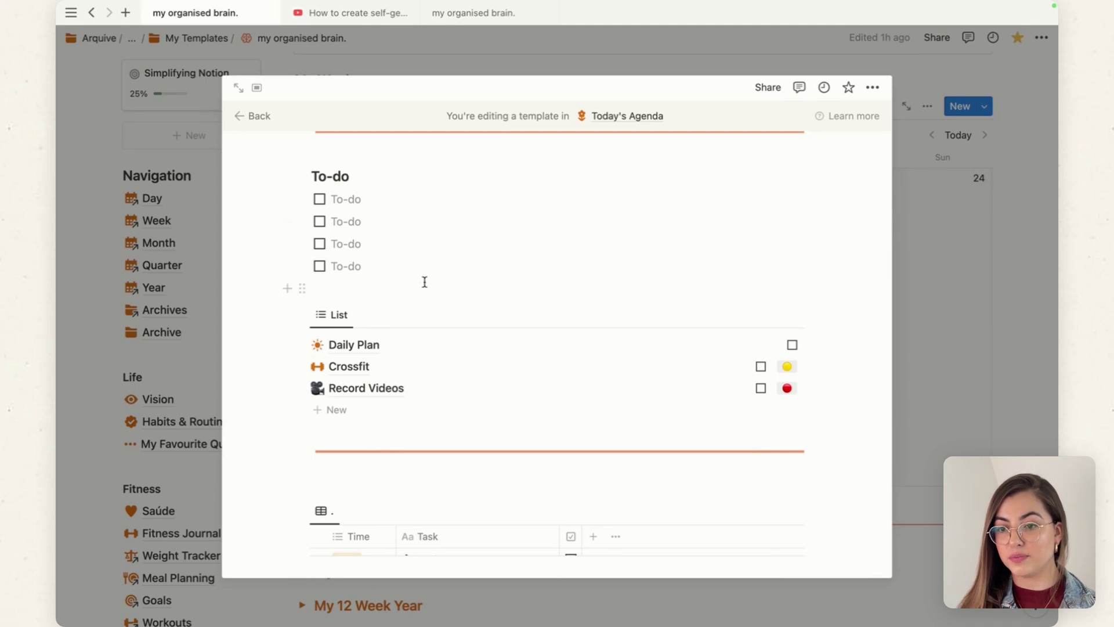
{"action": "scroll", "coordinate": [423, 282], "scroll_direction": "down", "scroll_amount": 10}
{"action": "scroll", "coordinate": [423, 302], "scroll_direction": "up", "scroll_amount": 5}
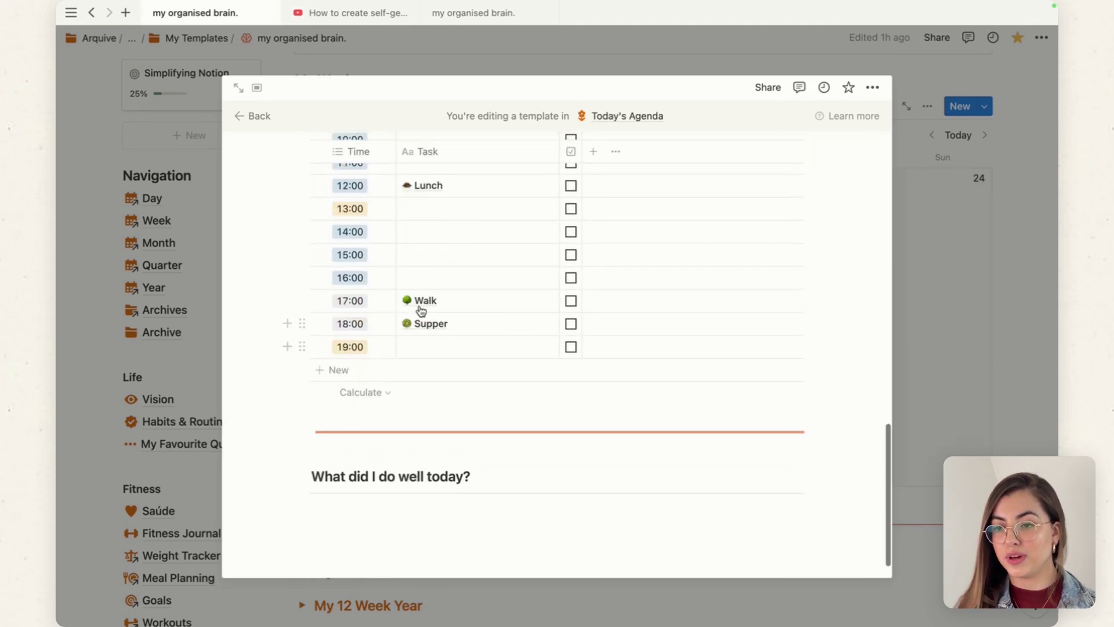
{"action": "left_click", "coordinate": [420, 355]}
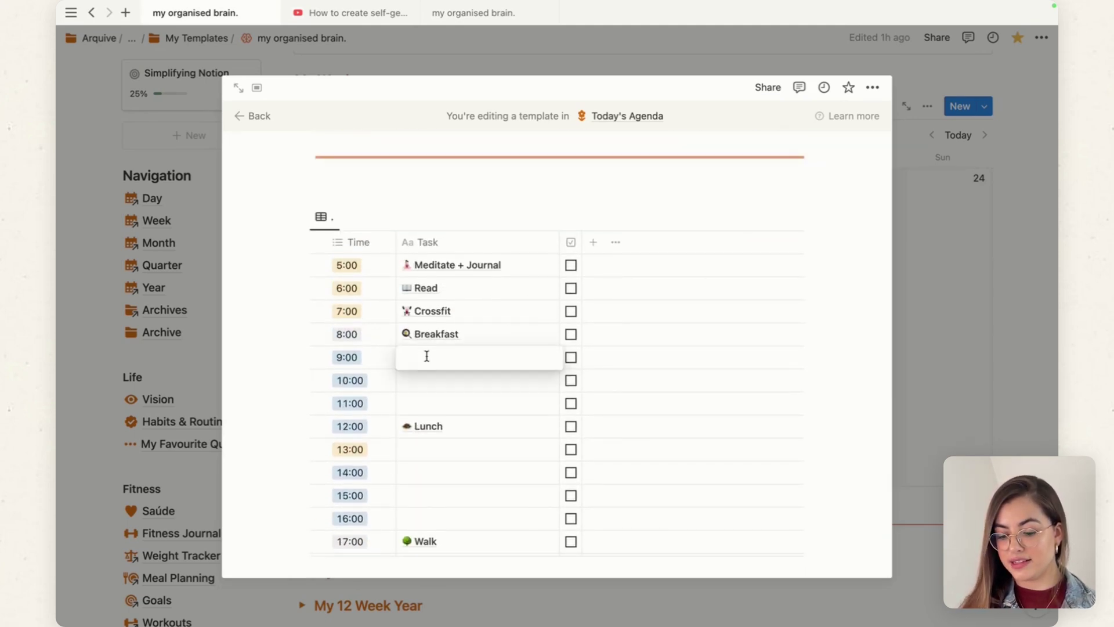
{"action": "type", "text": "COn"}
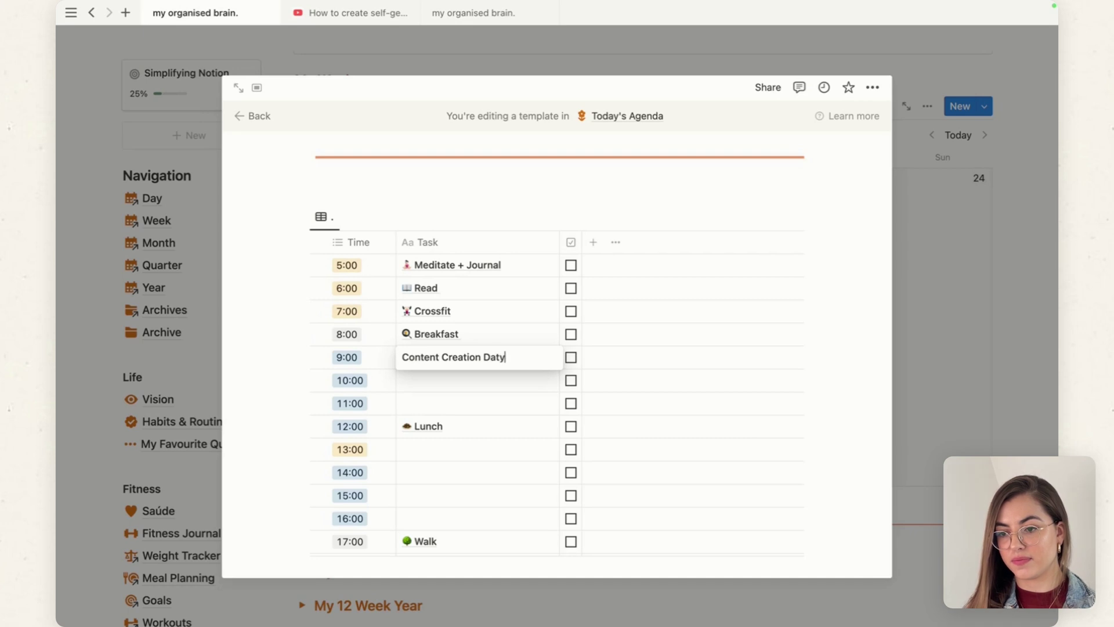
{"action": "type", "text": "tent Creation Day"}
{"action": "key", "text": "Return"}
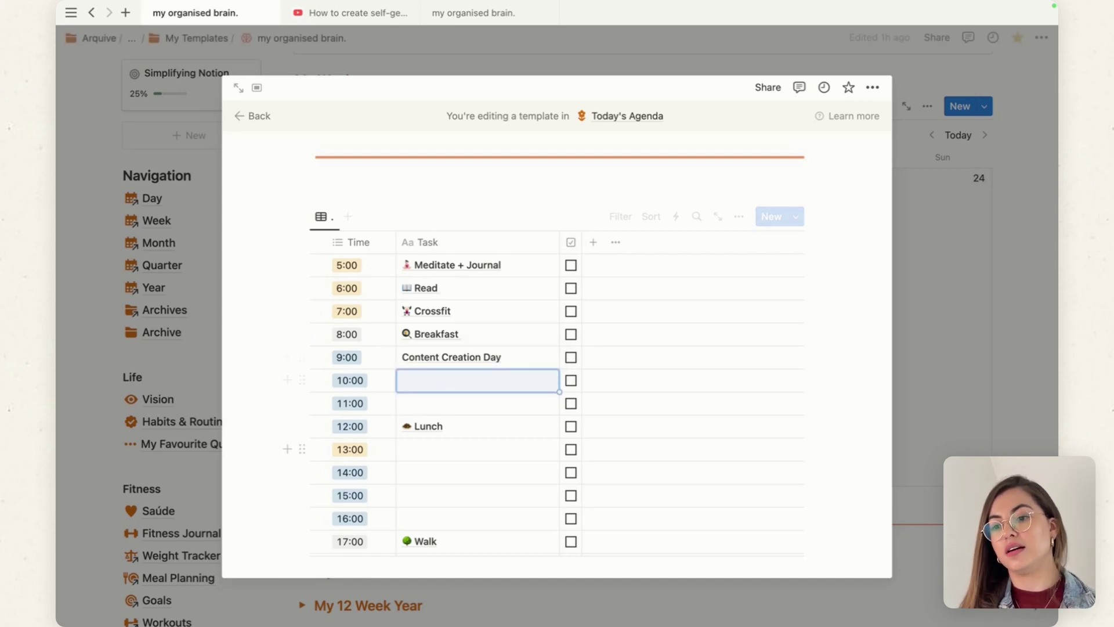
{"action": "key", "text": "Escape"}
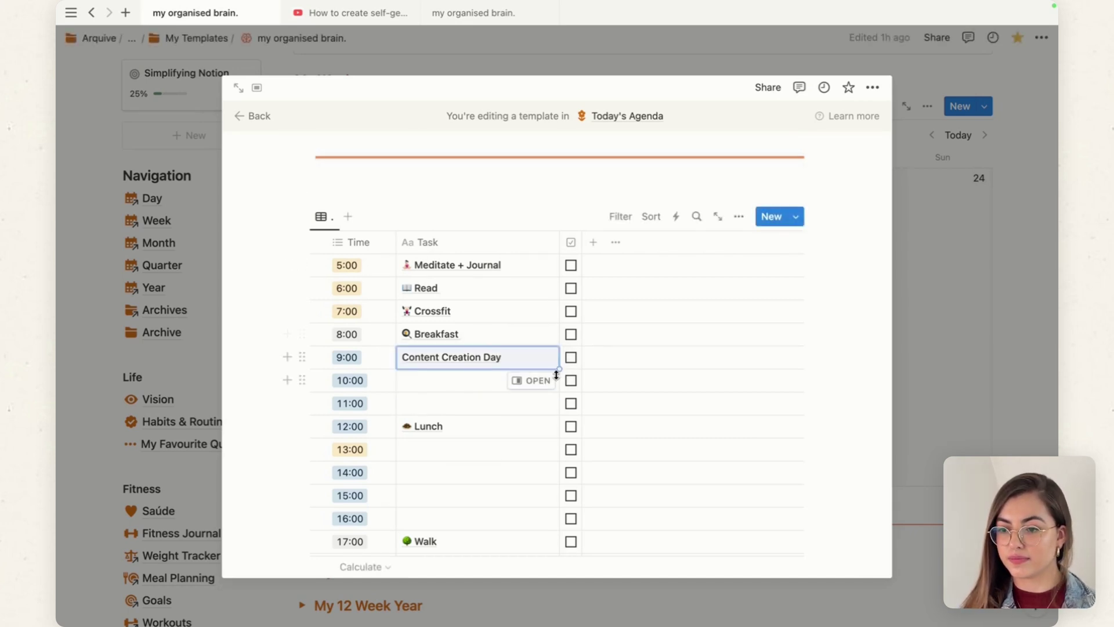
{"action": "left_click_drag", "start_coordinate": [561, 369], "coordinate": [544, 406]}
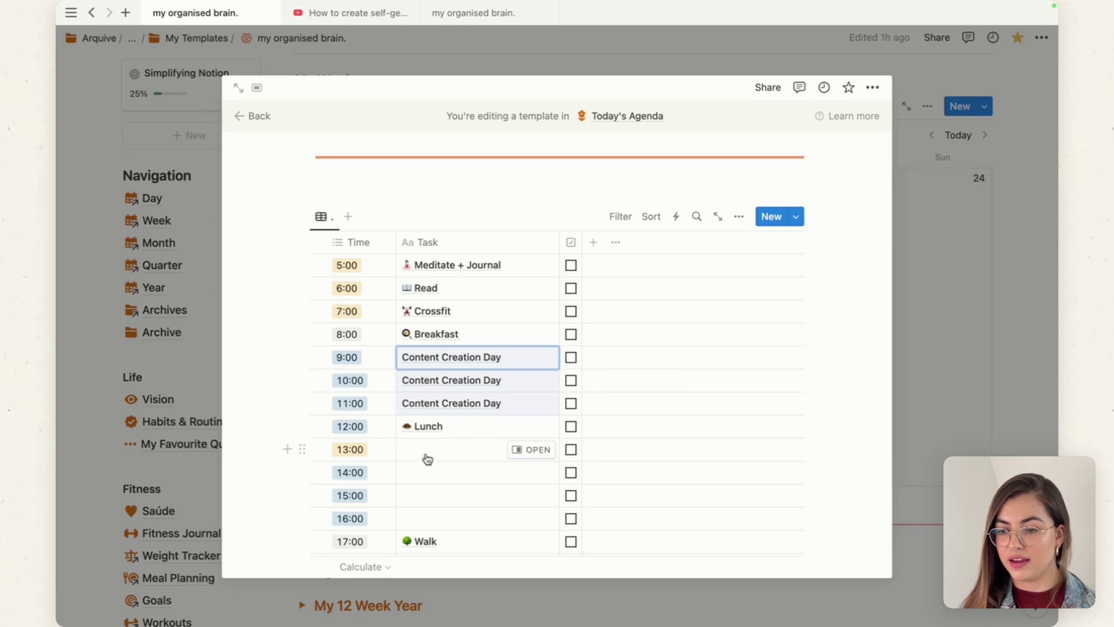
Step: Enter "Schedule" as the 13:00 task in the timetable and fill it down through the 16:00 slot
{"action": "left_click", "coordinate": [423, 450]}
{"action": "type", "text": "Schedule"}
{"action": "key", "text": "Return"}
{"action": "left_click", "coordinate": [458, 450]}
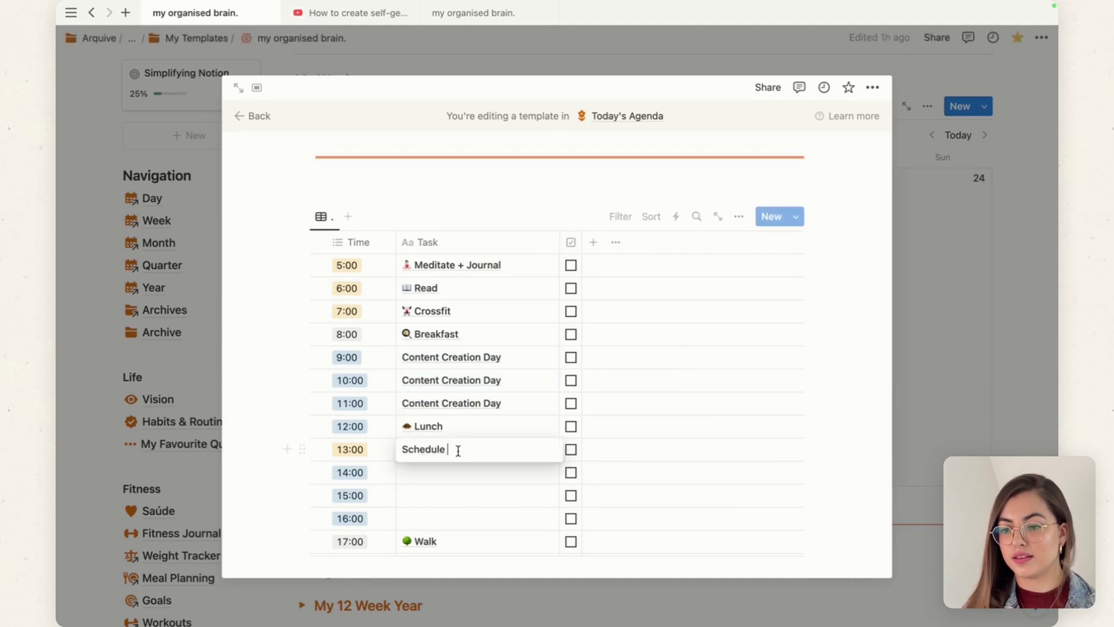
{"action": "left_click_drag", "start_coordinate": [557, 462], "coordinate": [549, 518]}
Step: Give the Content Creation Day template an orange camera icon, searching the icons for "phot", and leave the template editor
{"action": "scroll", "coordinate": [468, 447], "scroll_direction": "up", "scroll_amount": 10}
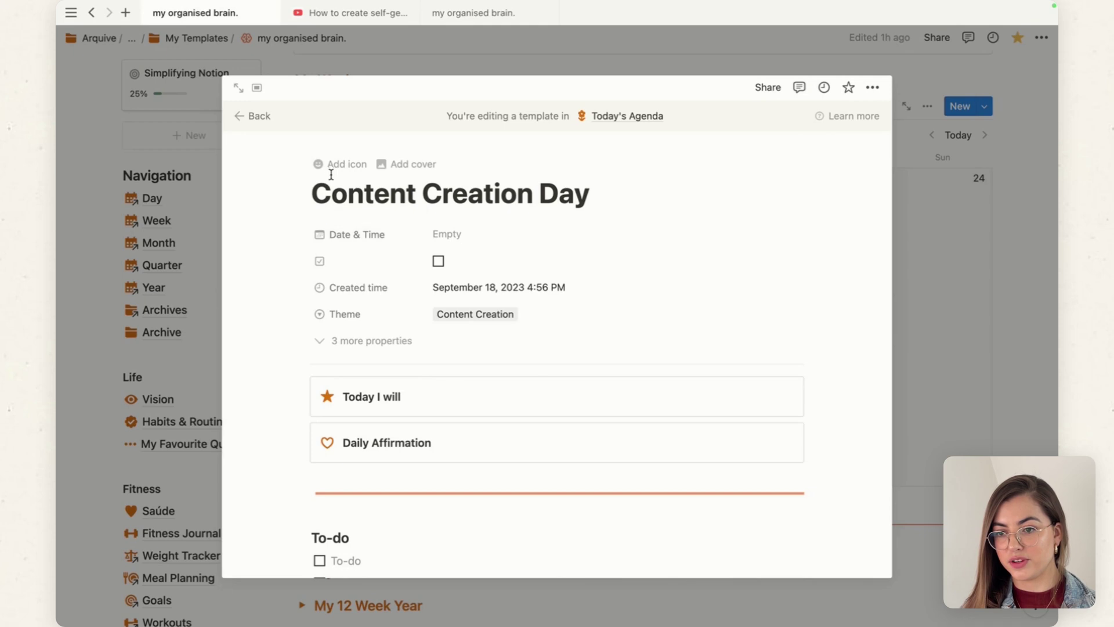
{"action": "left_click", "coordinate": [327, 165]}
{"action": "left_click", "coordinate": [338, 236]}
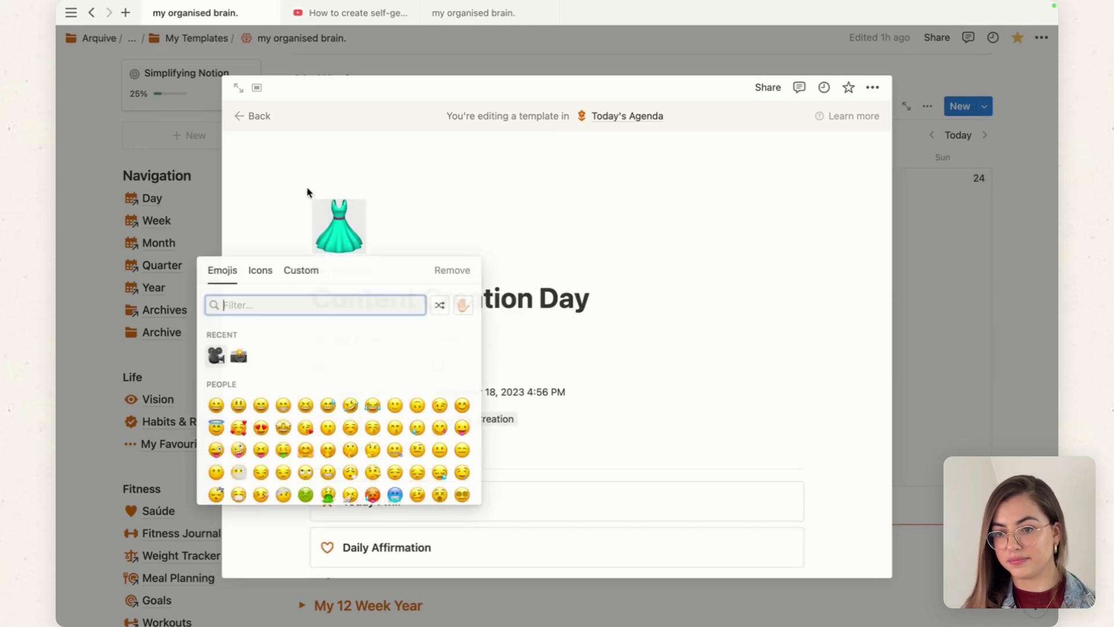
{"action": "left_click", "coordinate": [264, 272]}
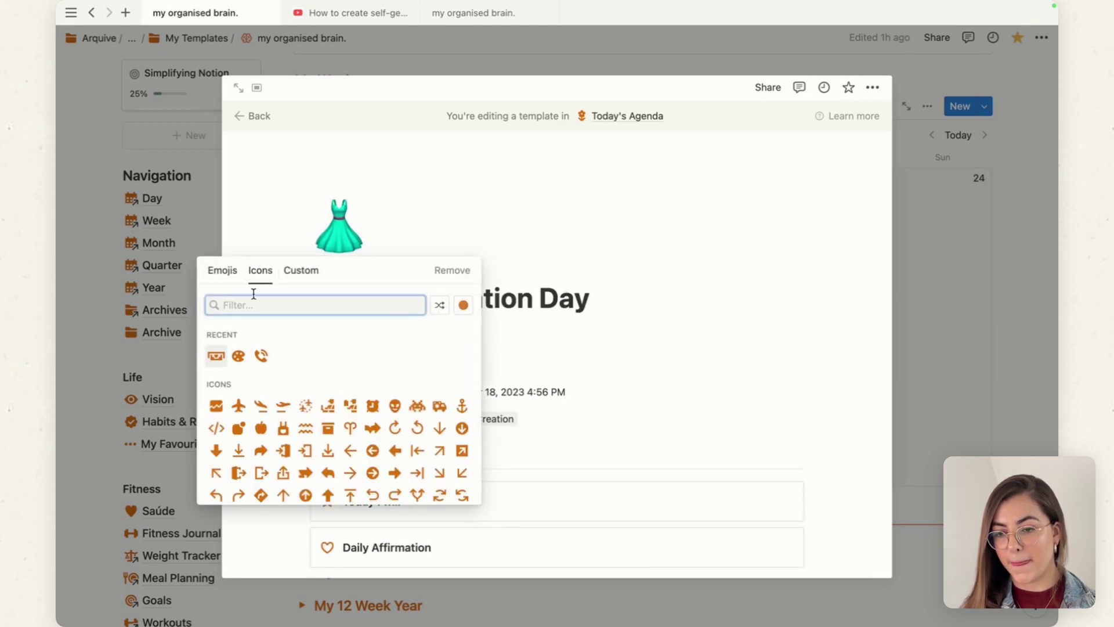
{"action": "type", "text": "phot"}
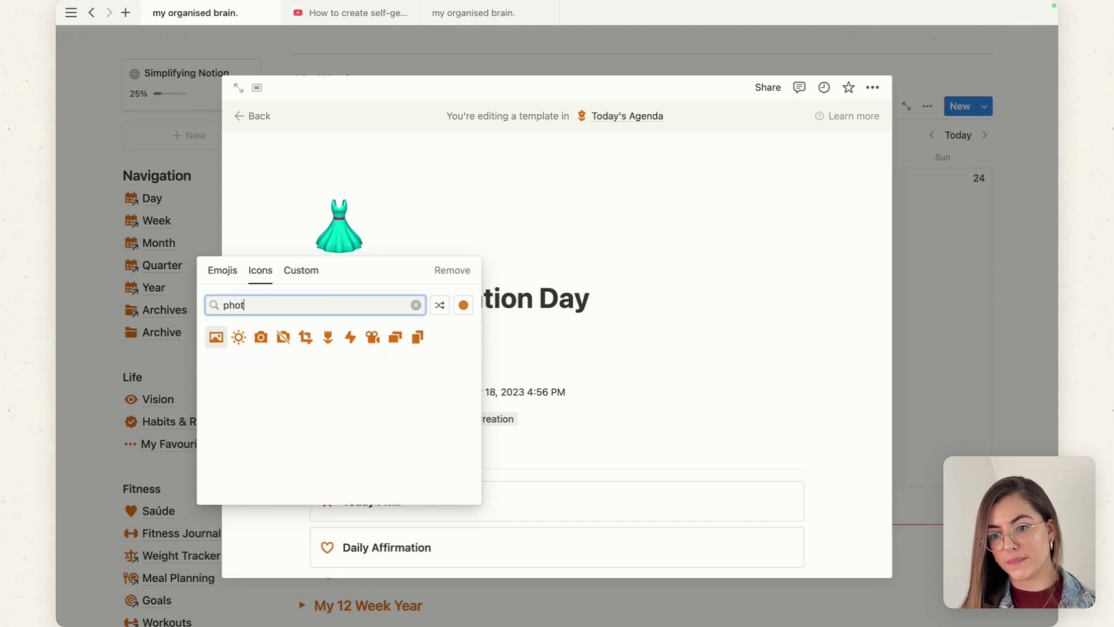
{"action": "left_click", "coordinate": [261, 337]}
{"action": "left_click", "coordinate": [238, 117]}
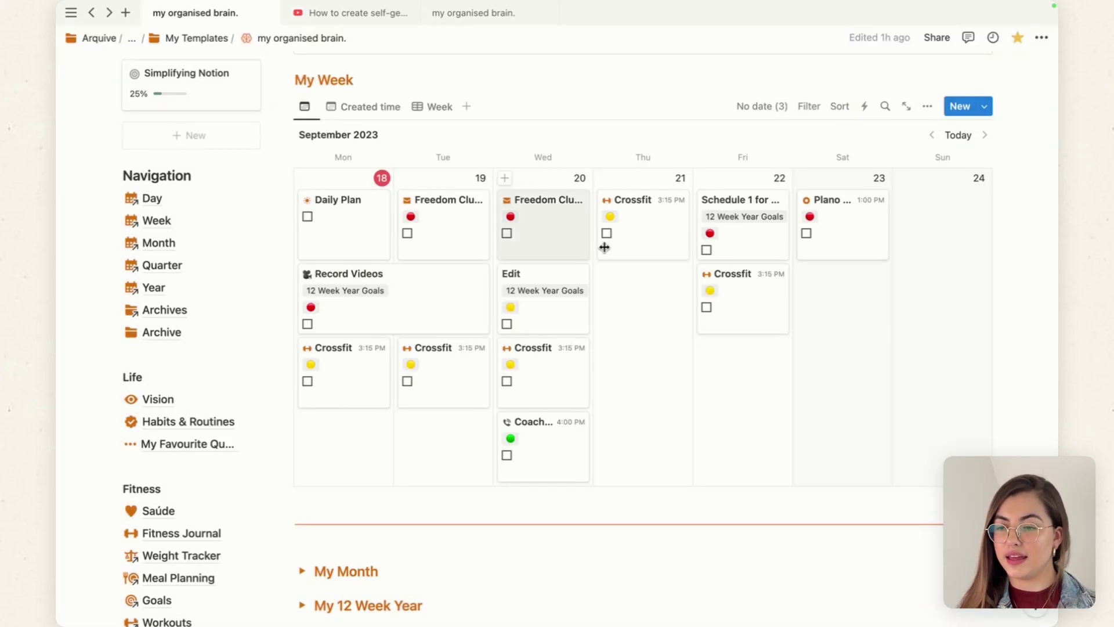
Step: Review the list of templates for Today's Agenda, close it, and look back over the upper part of the dashboard
{"action": "left_click", "coordinate": [985, 109]}
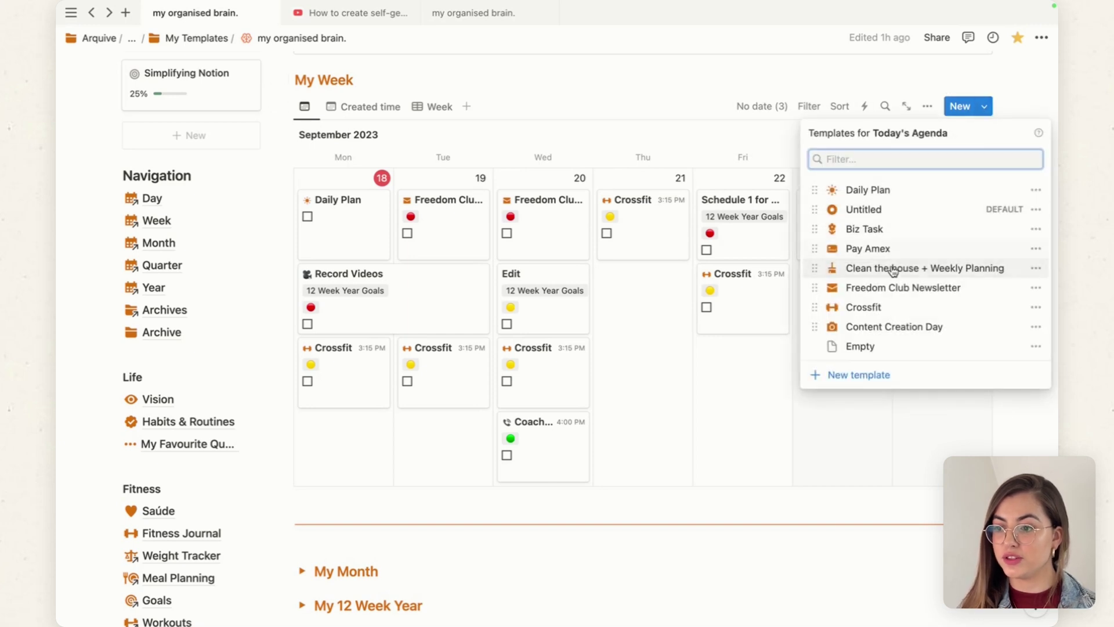
{"action": "left_click", "coordinate": [733, 142]}
{"action": "scroll", "coordinate": [733, 141], "scroll_direction": "up", "scroll_amount": 5}
{"action": "scroll", "coordinate": [734, 144], "scroll_direction": "down", "scroll_amount": 3}
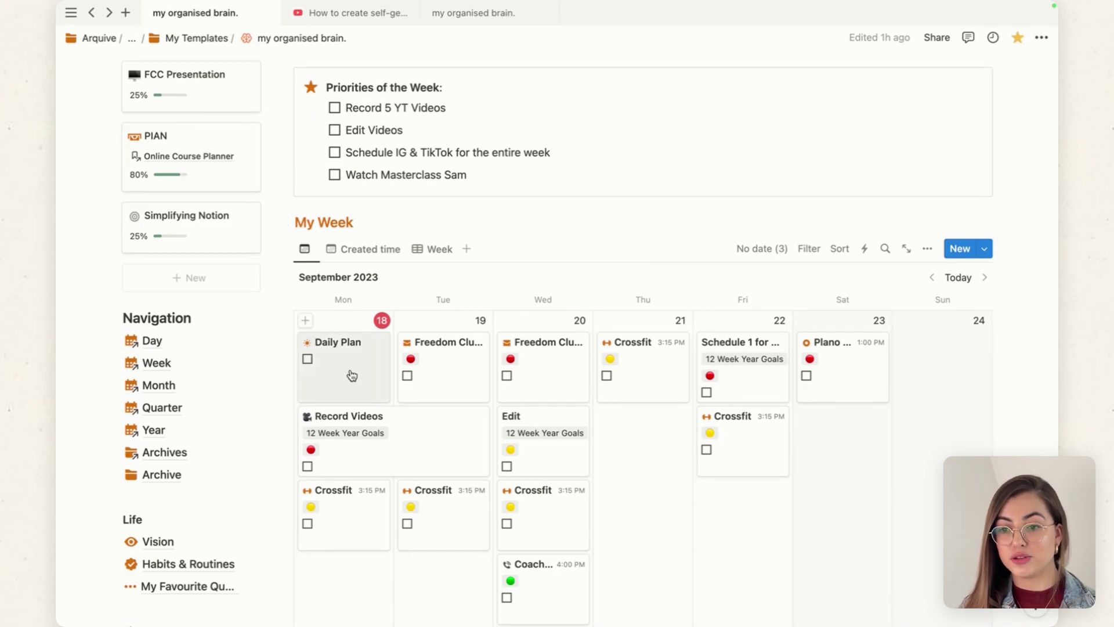
{"action": "scroll", "coordinate": [348, 353], "scroll_direction": "up", "scroll_amount": 15}
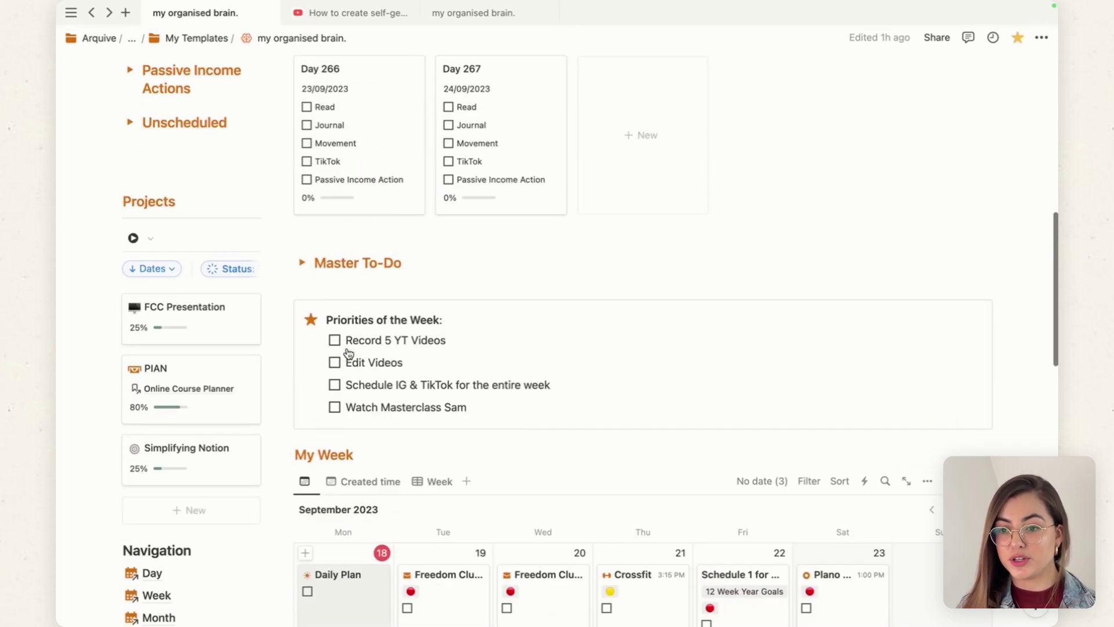
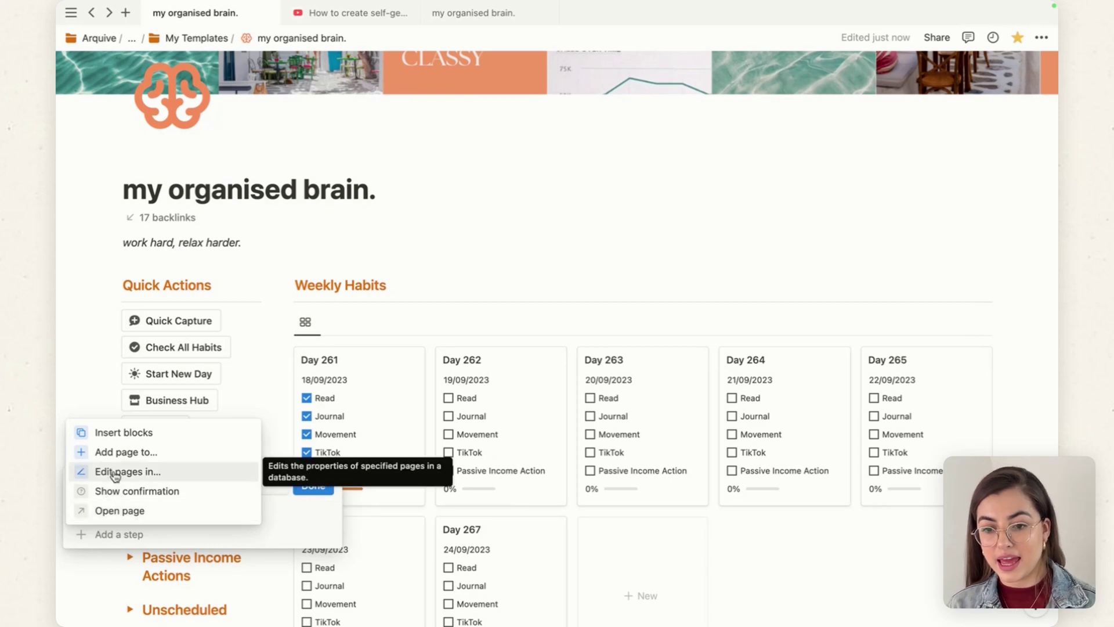
Step: Make the New Daily Plan button add a page to the Today's Agenda database and check its template choice
{"action": "left_click", "coordinate": [150, 458]}
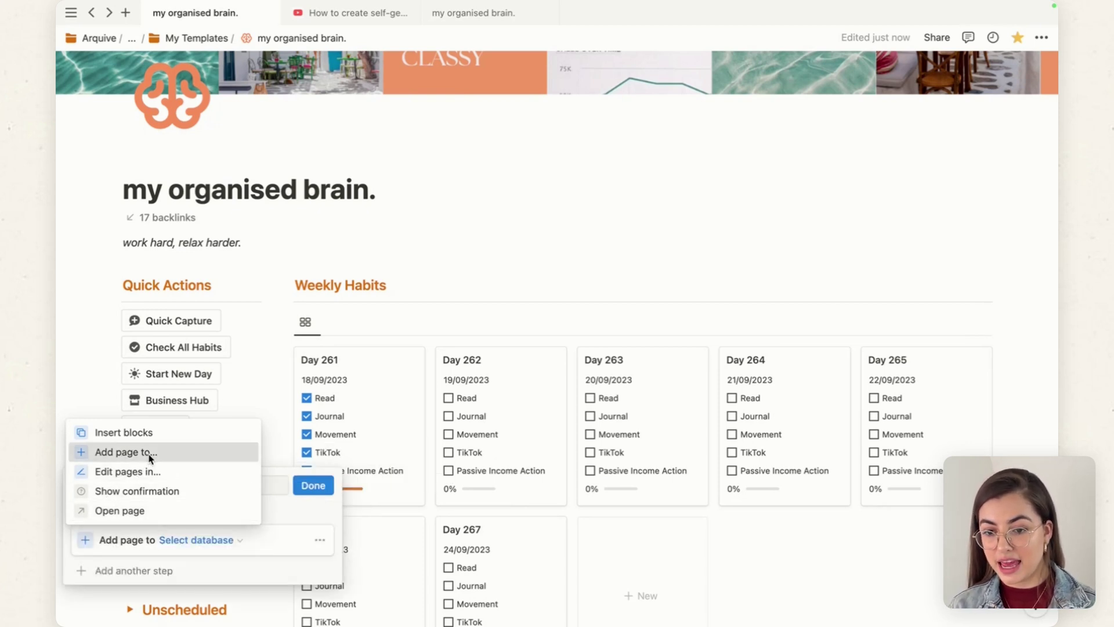
{"action": "left_click", "coordinate": [195, 536]}
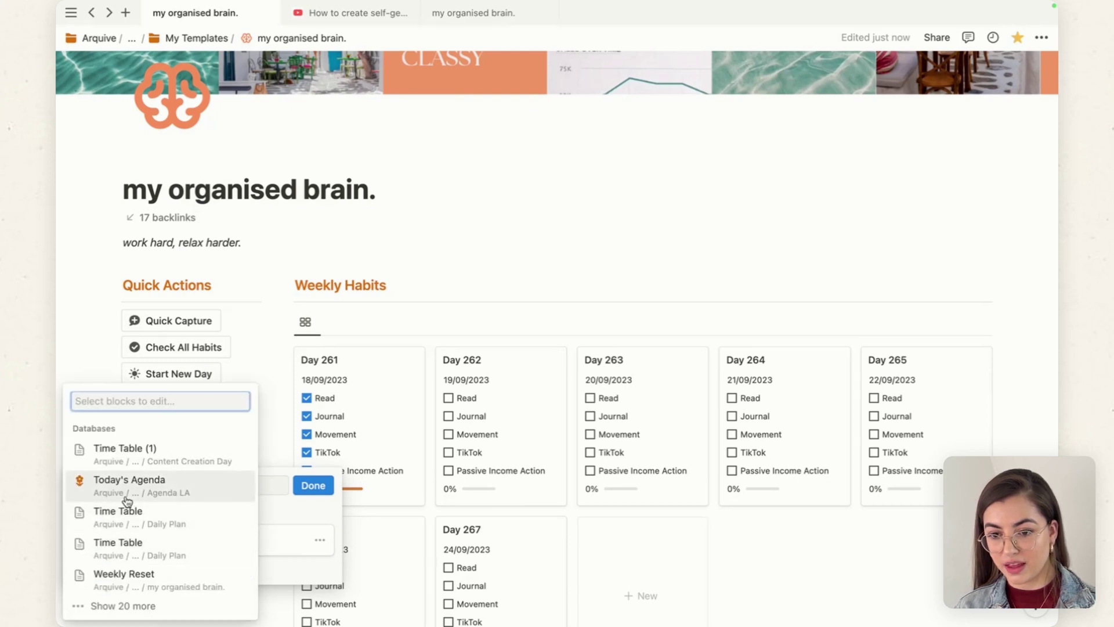
{"action": "left_click", "coordinate": [148, 495]}
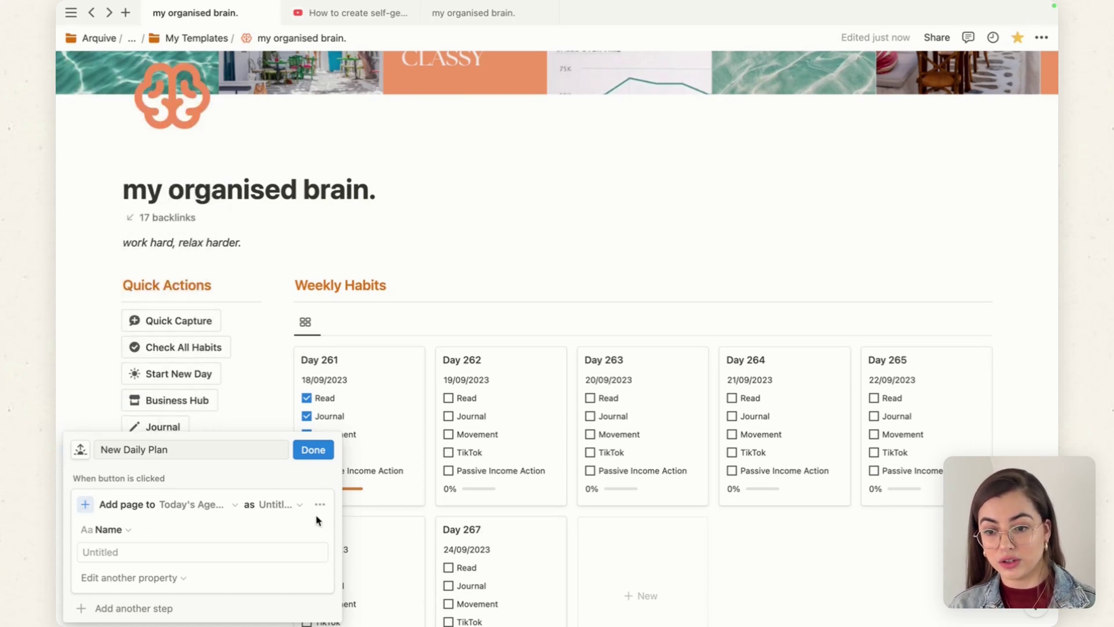
{"action": "left_click", "coordinate": [299, 509]}
{"action": "left_click", "coordinate": [299, 510]}
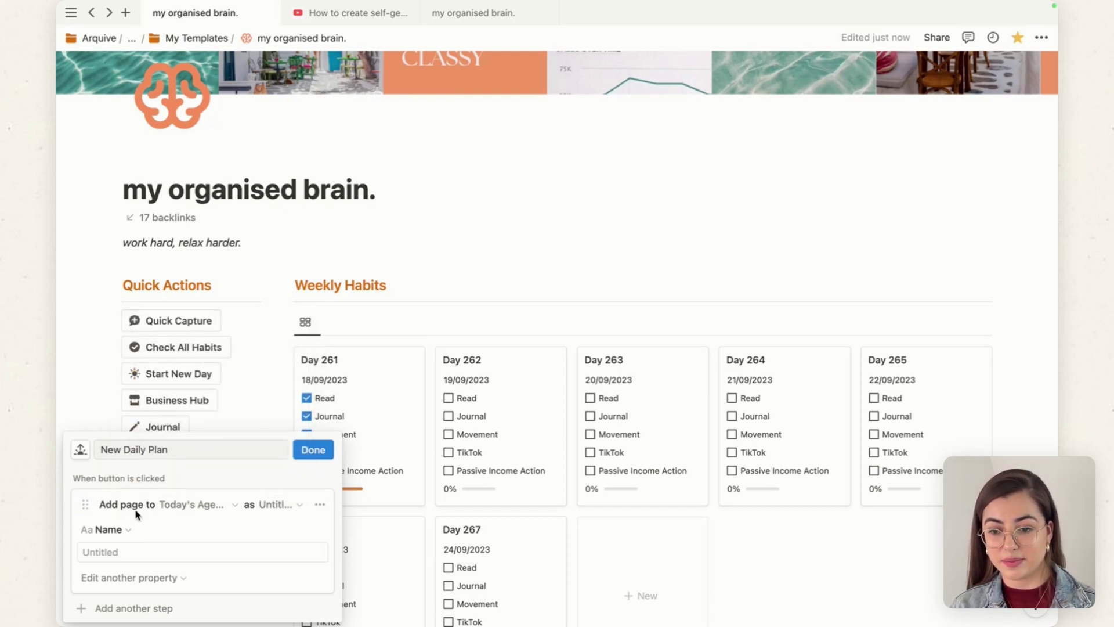
Step: Make the New Daily Plan button create its Today's Agenda page from the Daily Plan template
{"action": "left_click", "coordinate": [297, 505]}
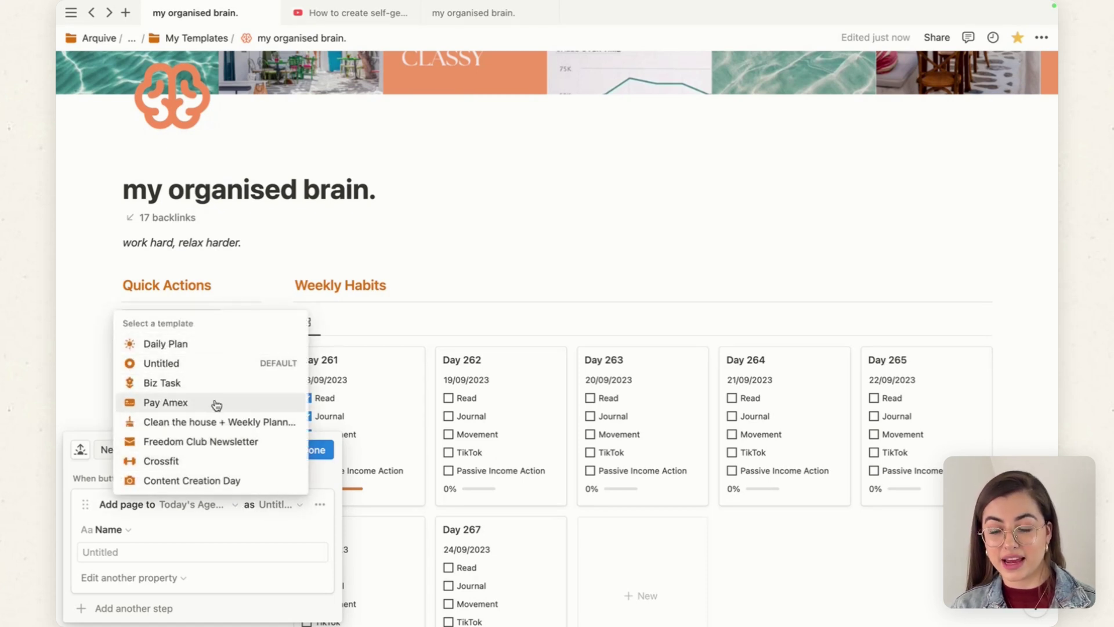
{"action": "left_click", "coordinate": [207, 352]}
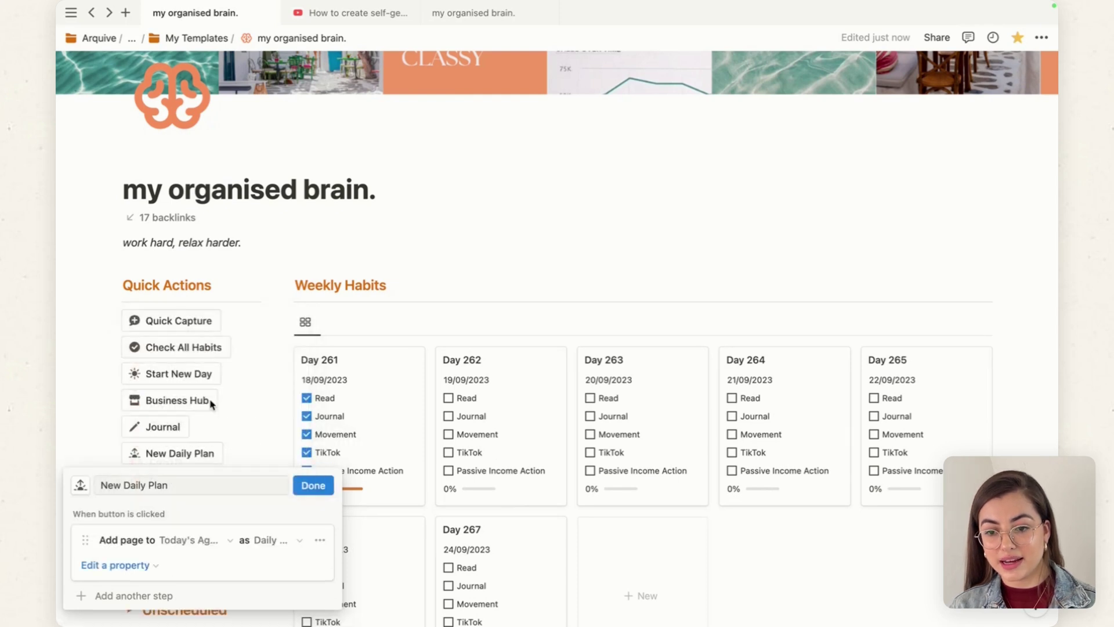
{"action": "left_click", "coordinate": [113, 565]}
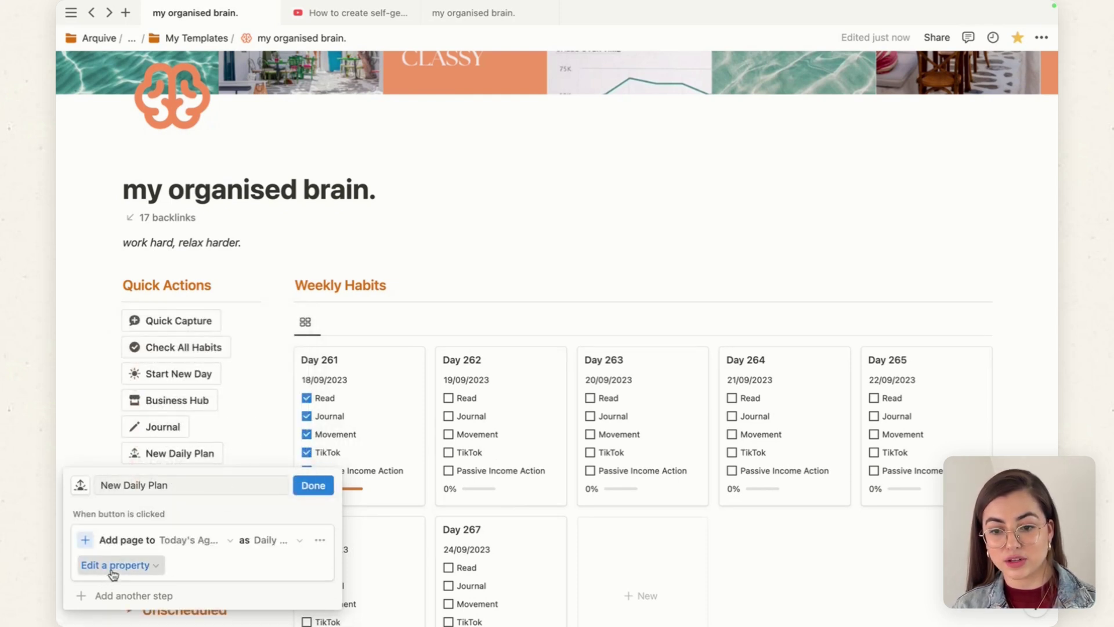
Step: Add an action to the New Daily Plan button that opens the newly added page, and finish the button setup
{"action": "left_click", "coordinate": [145, 593]}
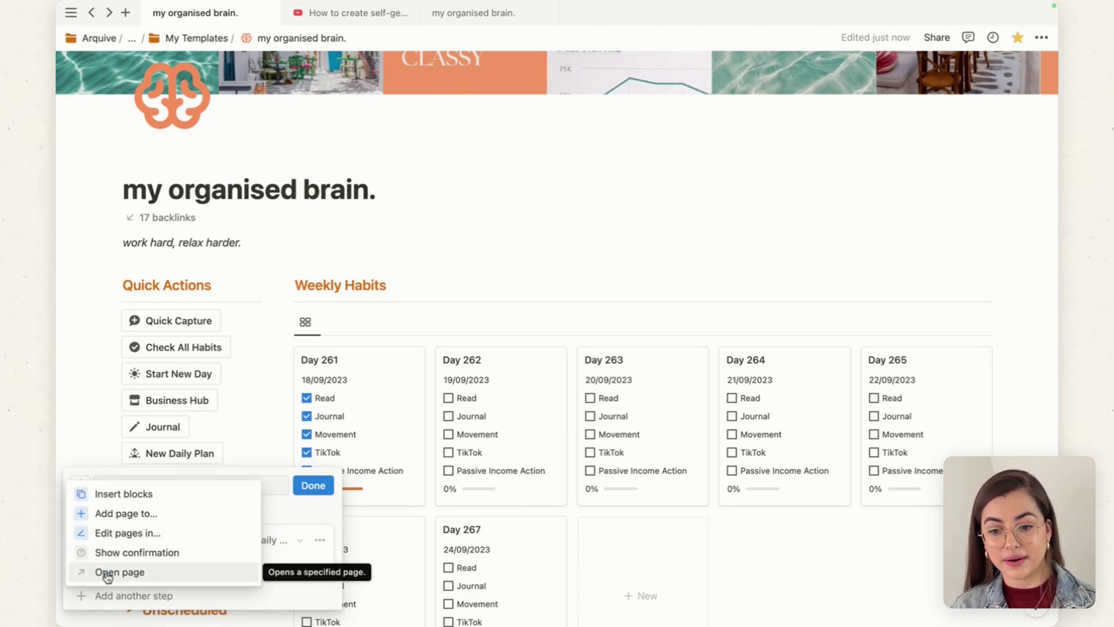
{"action": "left_click", "coordinate": [130, 573]}
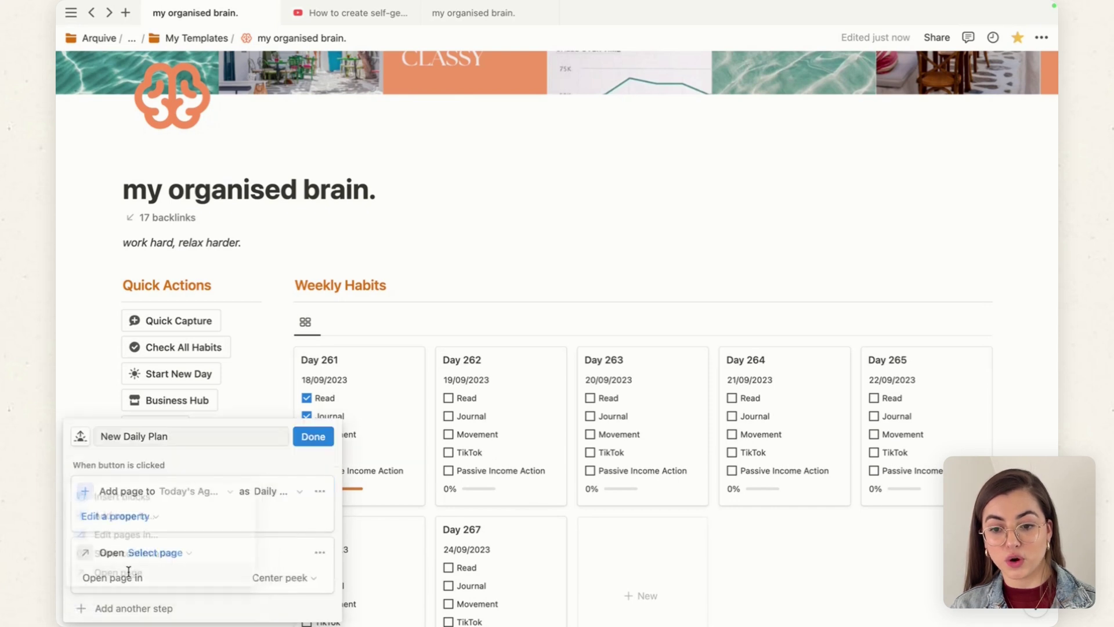
{"action": "left_click", "coordinate": [160, 553]}
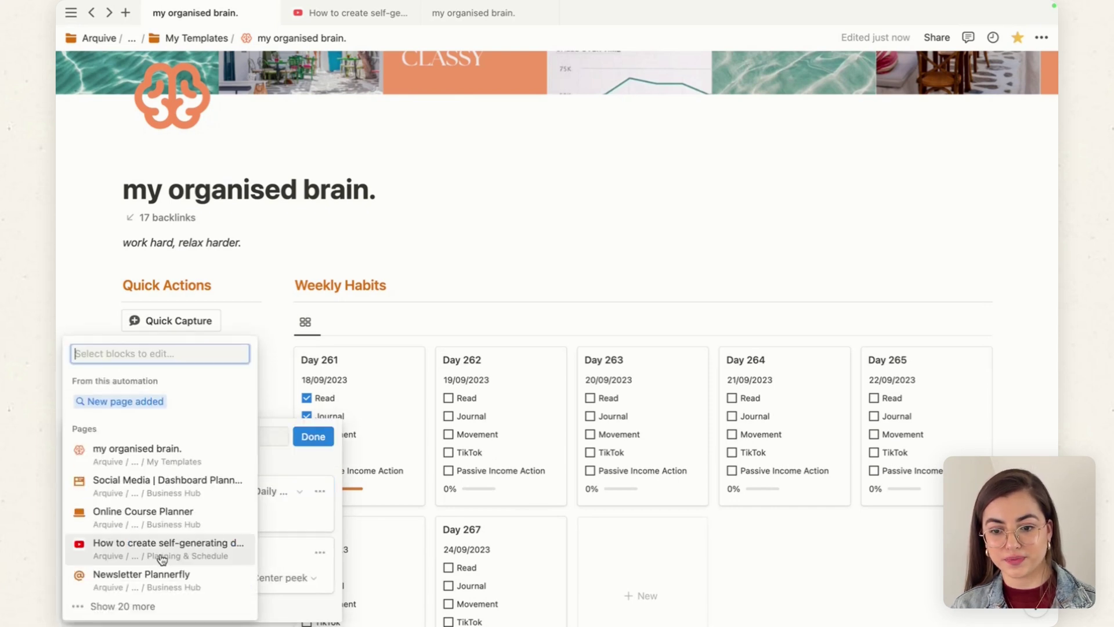
{"action": "left_click", "coordinate": [146, 404]}
{"action": "left_click", "coordinate": [309, 441]}
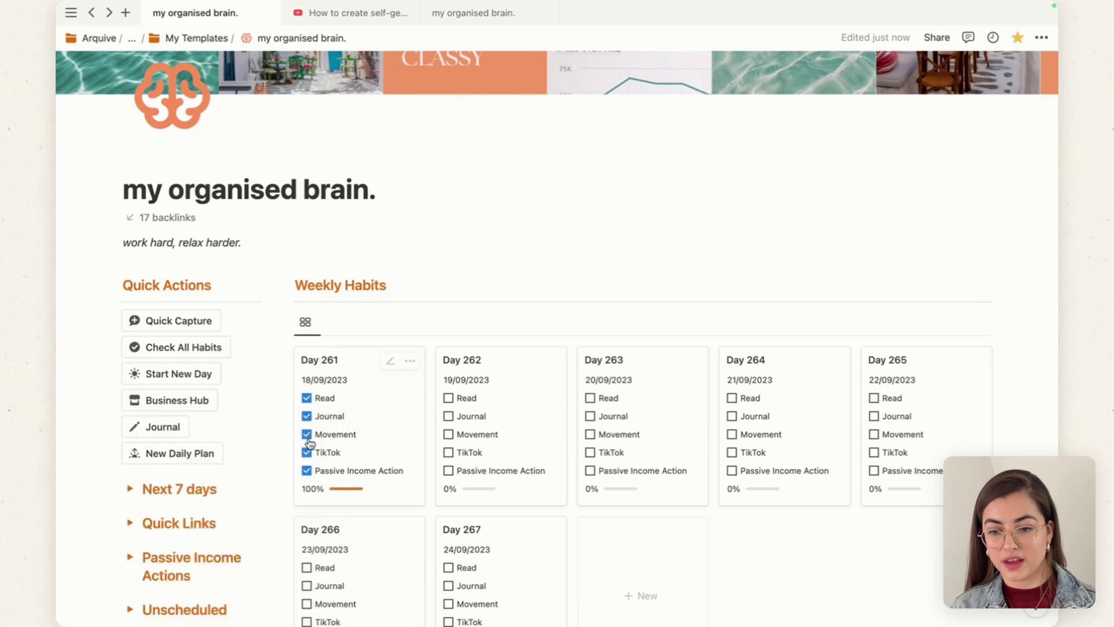
Step: Create a daily plan by running the New Daily Plan button and set its Date & Time to September 18, 2023
{"action": "scroll", "coordinate": [378, 453], "scroll_direction": "down", "scroll_amount": 2}
{"action": "scroll", "coordinate": [377, 462], "scroll_direction": "down", "scroll_amount": 9}
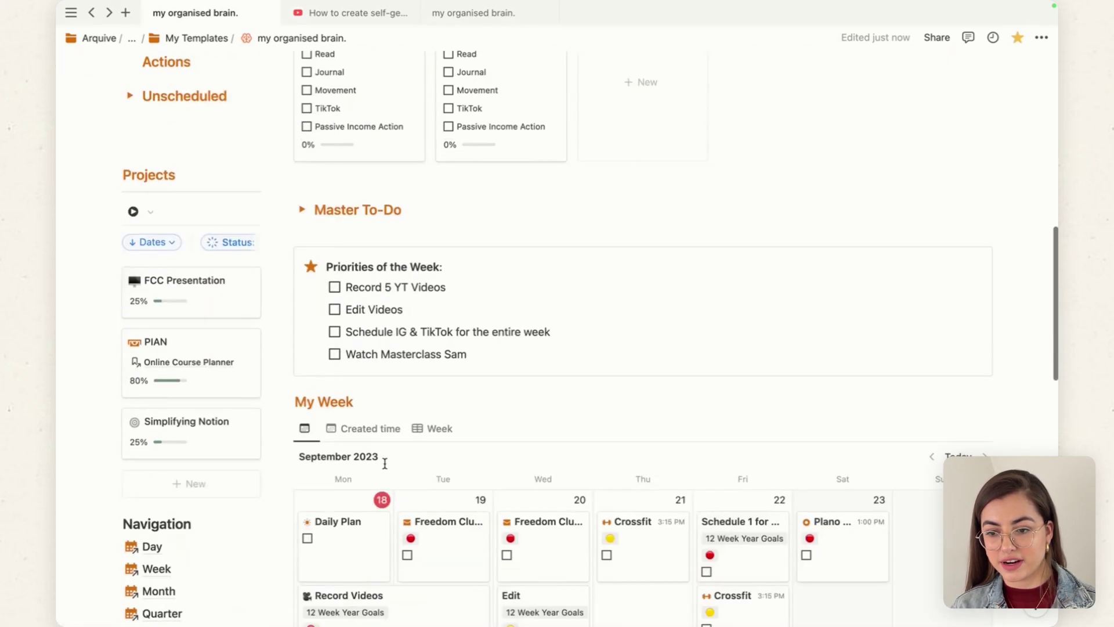
{"action": "scroll", "coordinate": [522, 481], "scroll_direction": "up", "scroll_amount": 3}
{"action": "scroll", "coordinate": [162, 249], "scroll_direction": "up", "scroll_amount": 3}
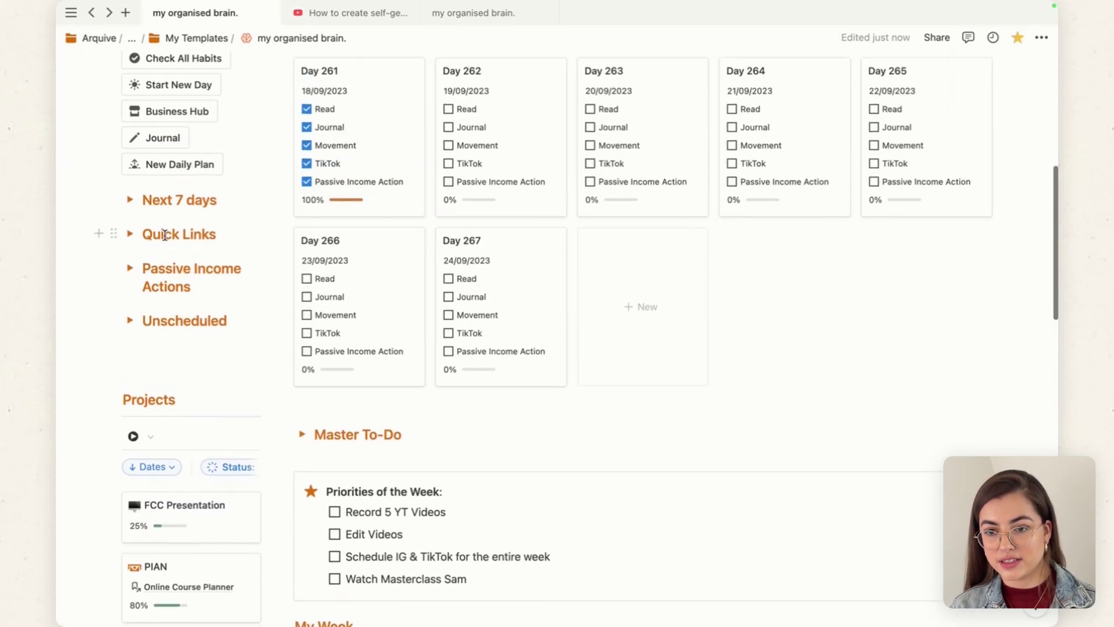
{"action": "left_click", "coordinate": [175, 182]}
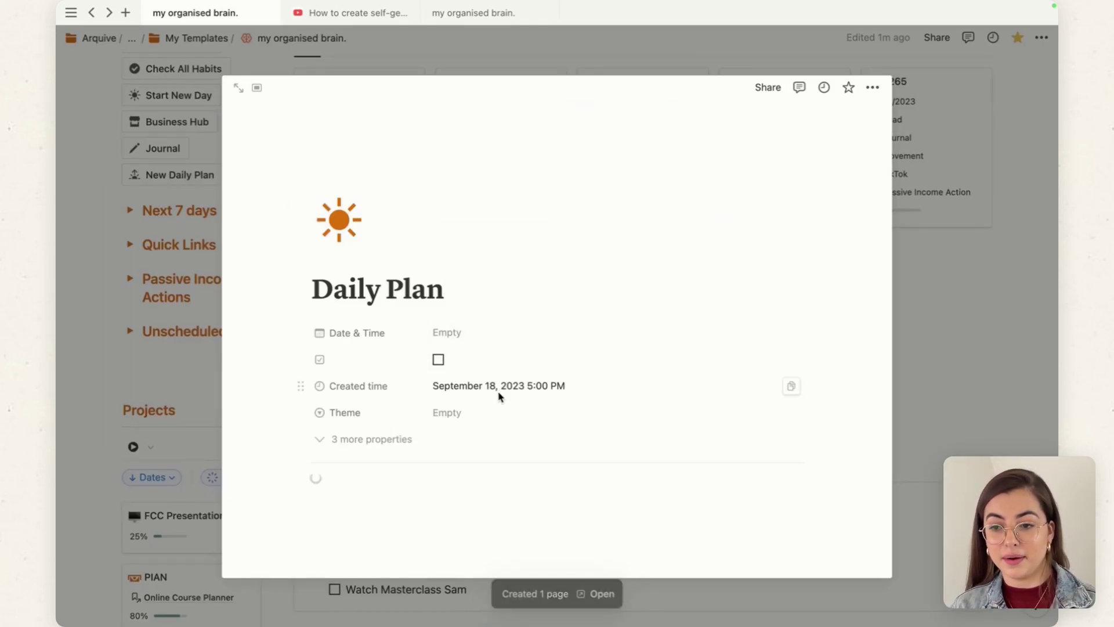
{"action": "left_click", "coordinate": [451, 341]}
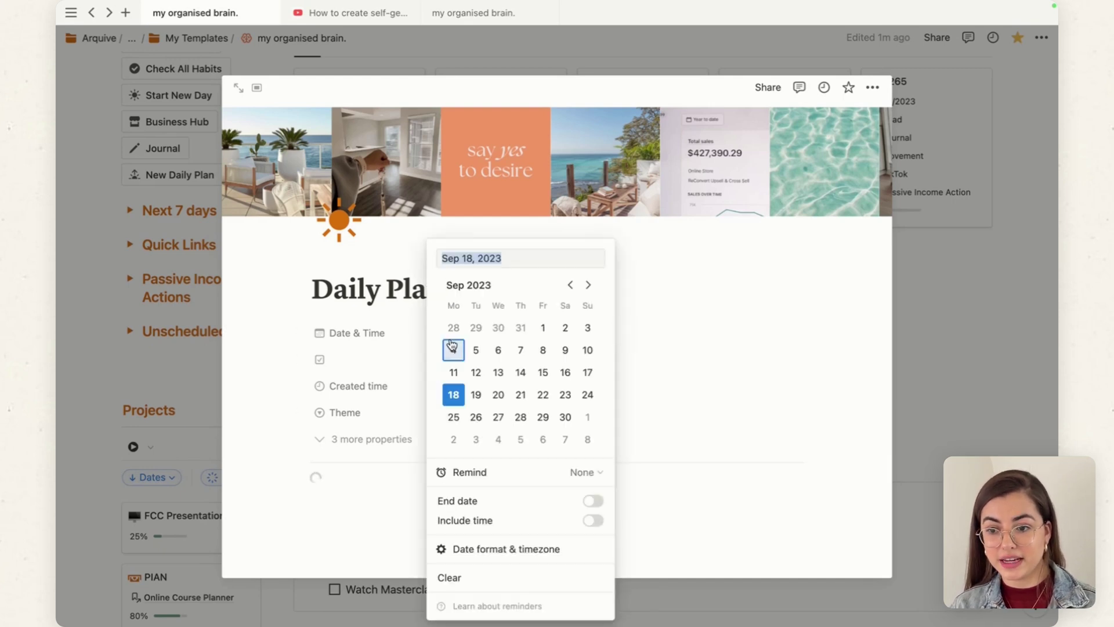
{"action": "left_click", "coordinate": [377, 343]}
Step: Set the new daily plan's Theme to Admin
{"action": "scroll", "coordinate": [366, 425], "scroll_direction": "down", "scroll_amount": 1}
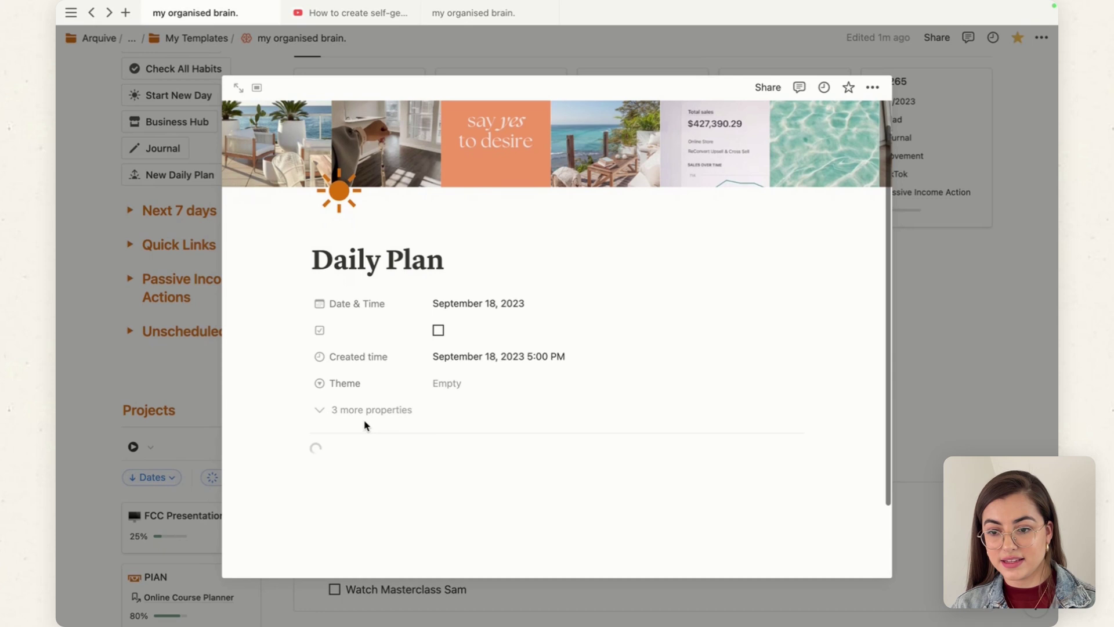
{"action": "left_click", "coordinate": [447, 384]}
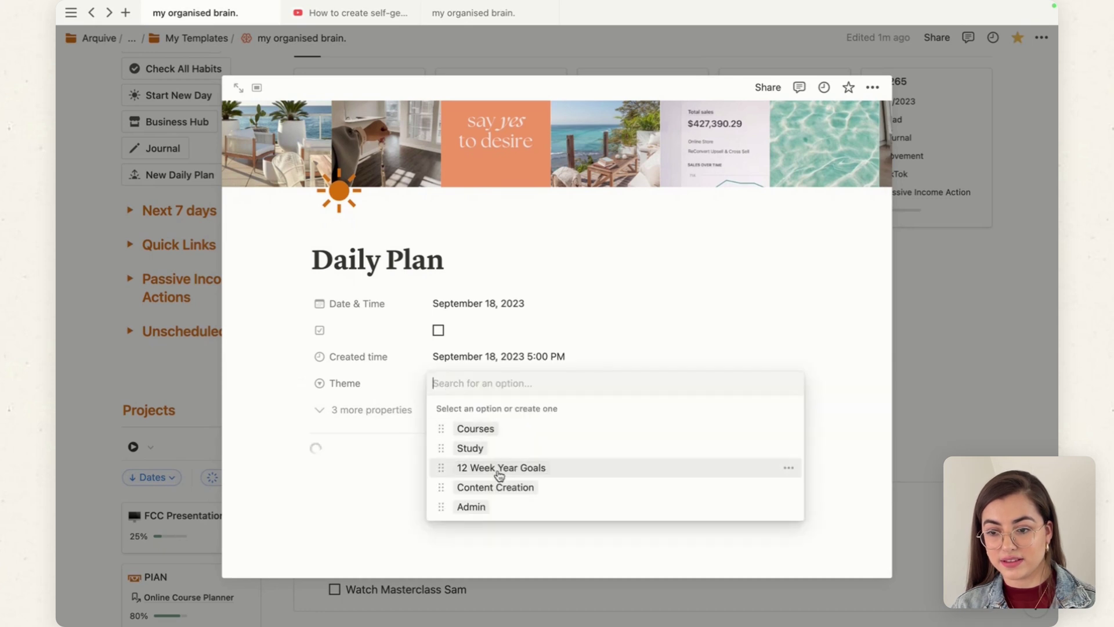
{"action": "left_click", "coordinate": [530, 507]}
Step: Look through the new daily plan's to-do list, agenda list, timetable and reflection section, and close the page
{"action": "scroll", "coordinate": [390, 395], "scroll_direction": "down", "scroll_amount": 12}
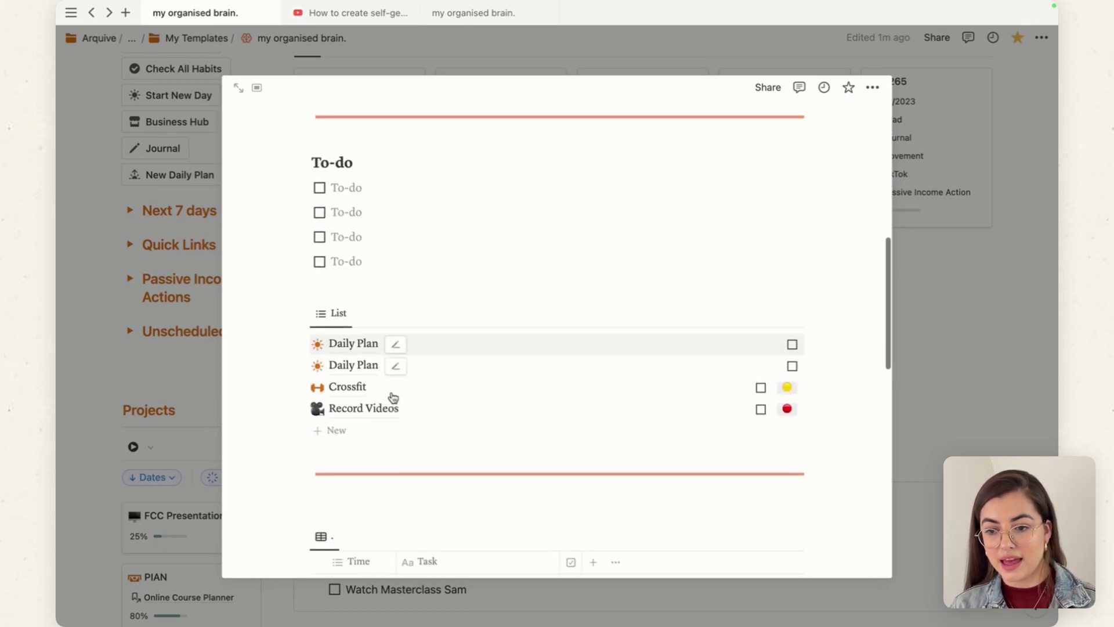
{"action": "scroll", "coordinate": [505, 256], "scroll_direction": "down", "scroll_amount": 8}
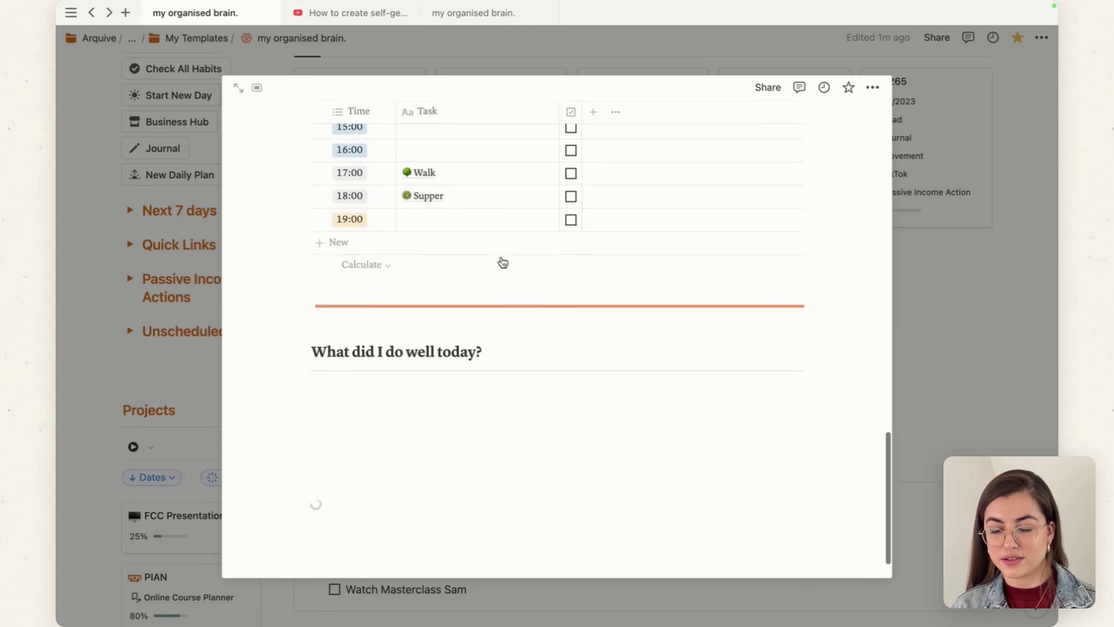
{"action": "scroll", "coordinate": [500, 261], "scroll_direction": "up", "scroll_amount": 4}
{"action": "scroll", "coordinate": [503, 261], "scroll_direction": "up", "scroll_amount": 10}
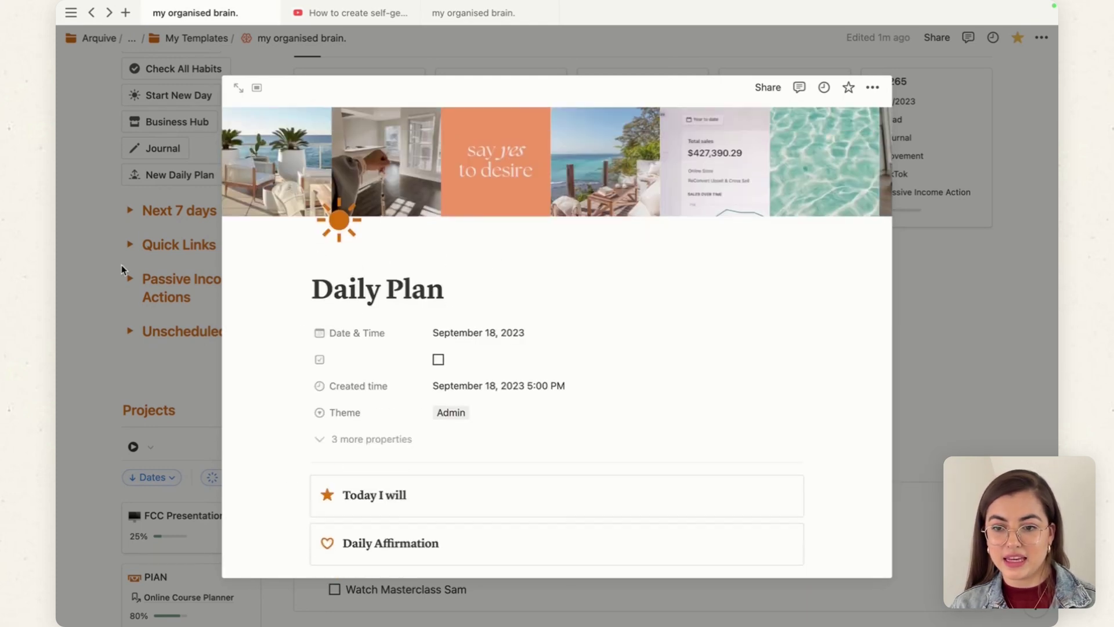
{"action": "left_click", "coordinate": [121, 264]}
Step: Check the new daily plan's entry in the My Week calendar and view the calendar's view options
{"action": "scroll", "coordinate": [514, 367], "scroll_direction": "down", "scroll_amount": 10}
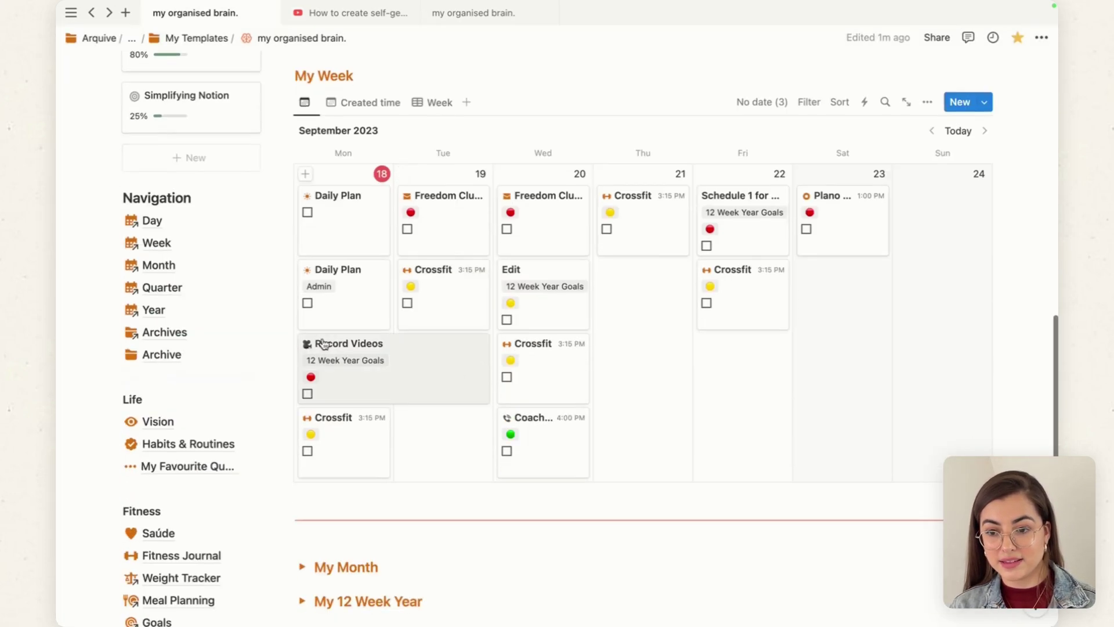
{"action": "left_click_drag", "start_coordinate": [270, 286], "coordinate": [318, 293]}
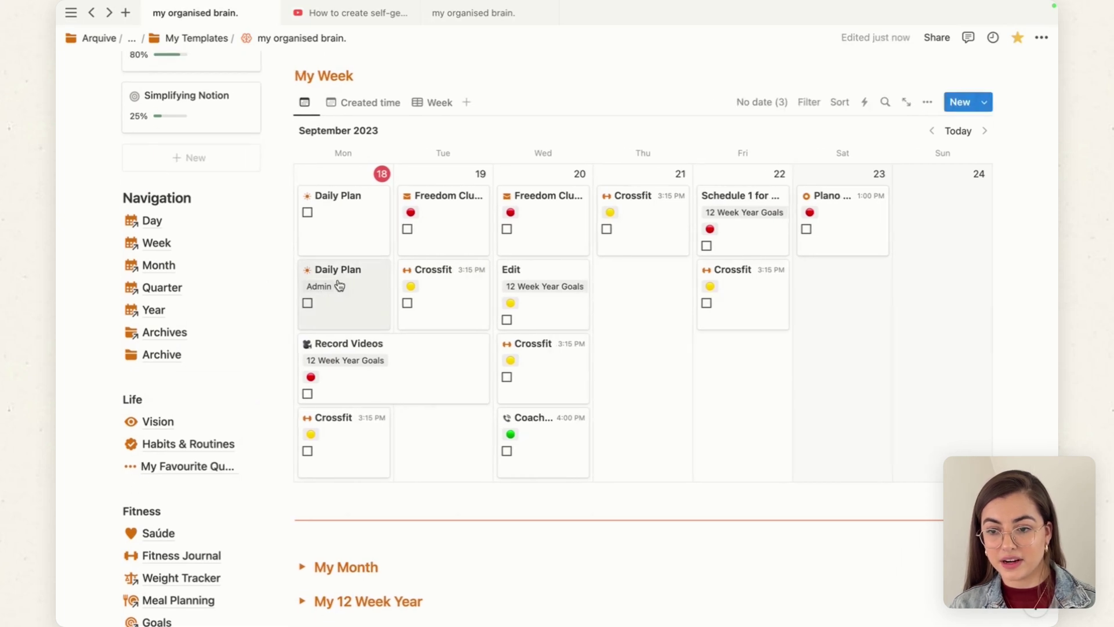
{"action": "left_click", "coordinate": [321, 289]}
{"action": "left_click", "coordinate": [955, 317]}
{"action": "scroll", "coordinate": [947, 330], "scroll_direction": "up", "scroll_amount": 3}
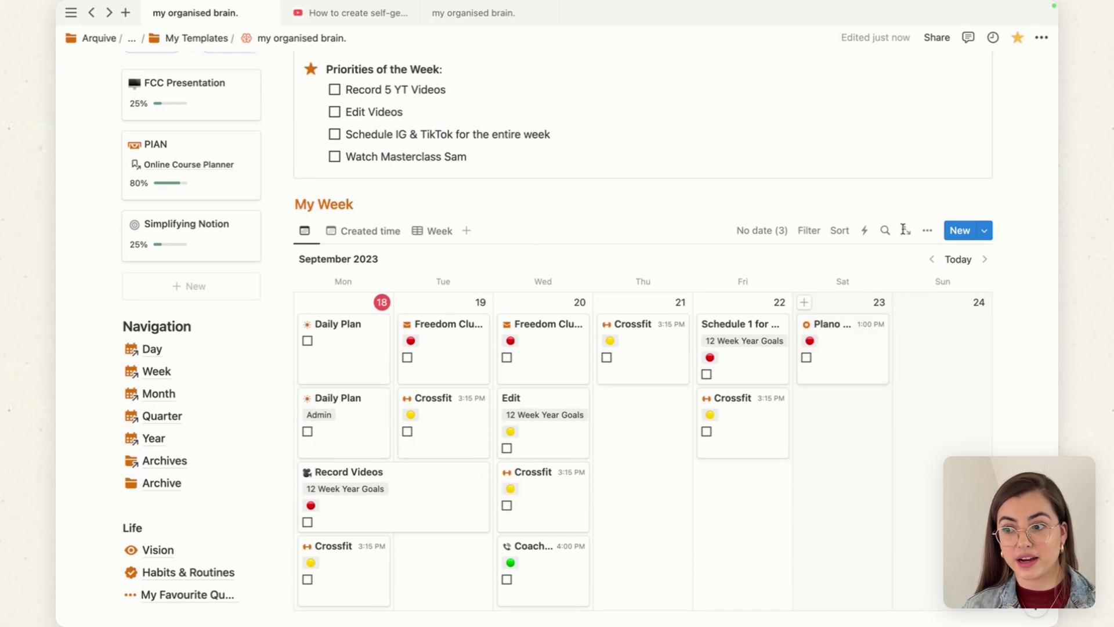
{"action": "left_click", "coordinate": [925, 231]}
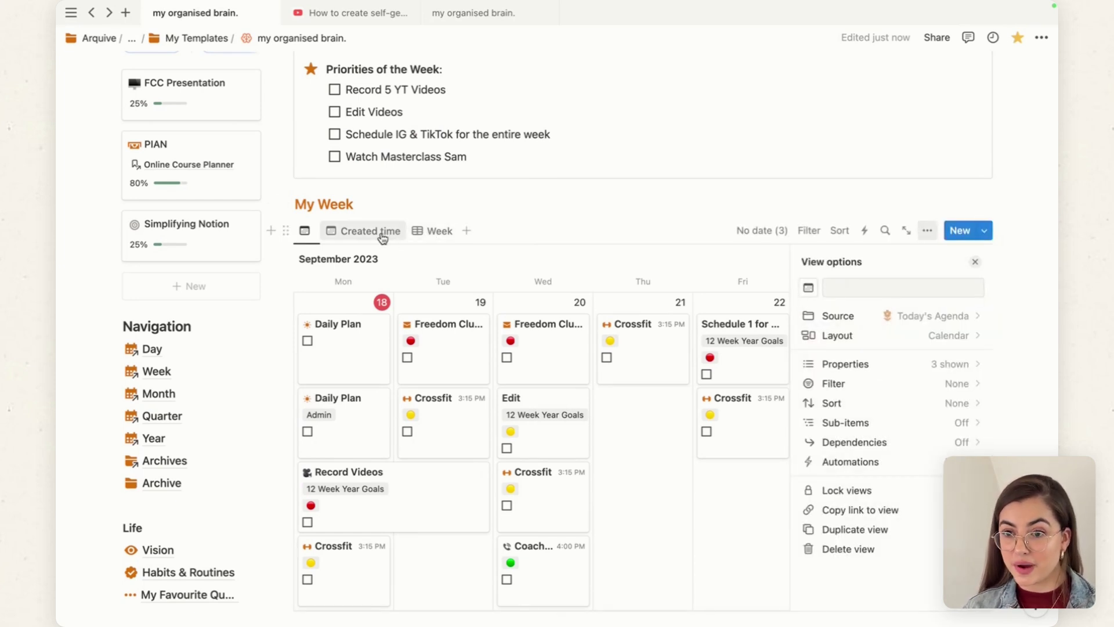
{"action": "left_click", "coordinate": [903, 194]}
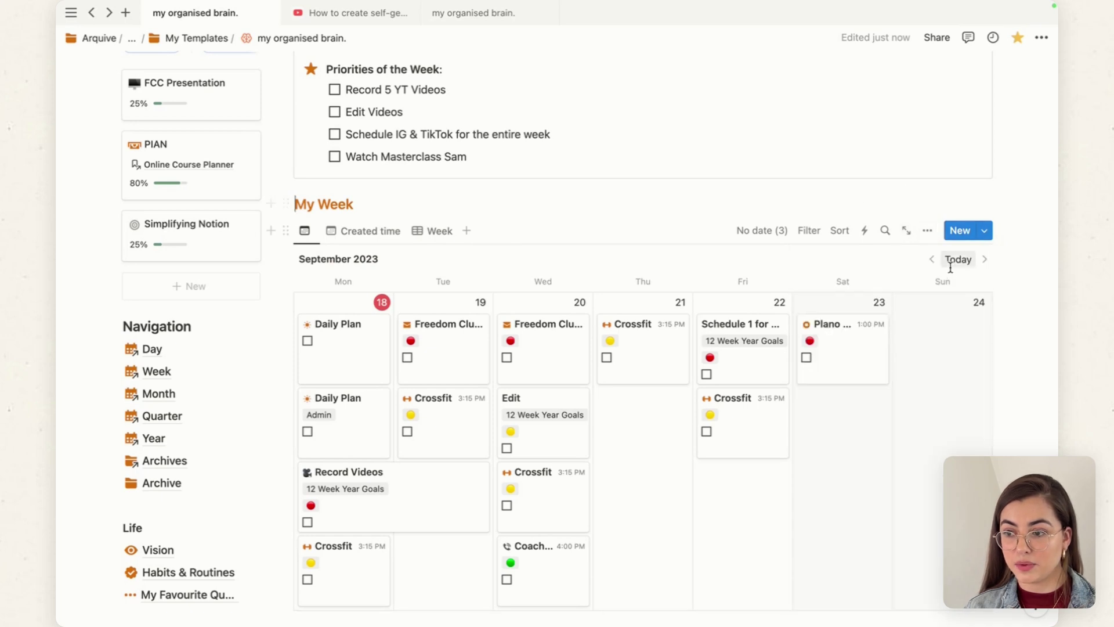
Step: Set the Daily Plan template to repeat every day, starting September 18, 2023 and created at 12:00 AM, and save the schedule
{"action": "left_click", "coordinate": [984, 230]}
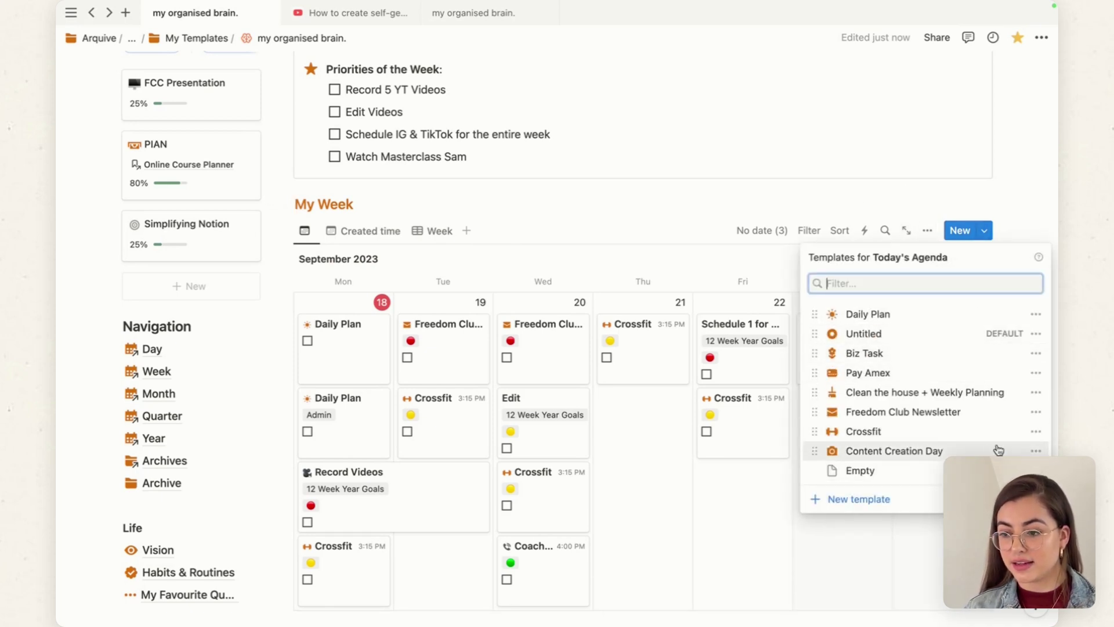
{"action": "left_click", "coordinate": [1036, 314]}
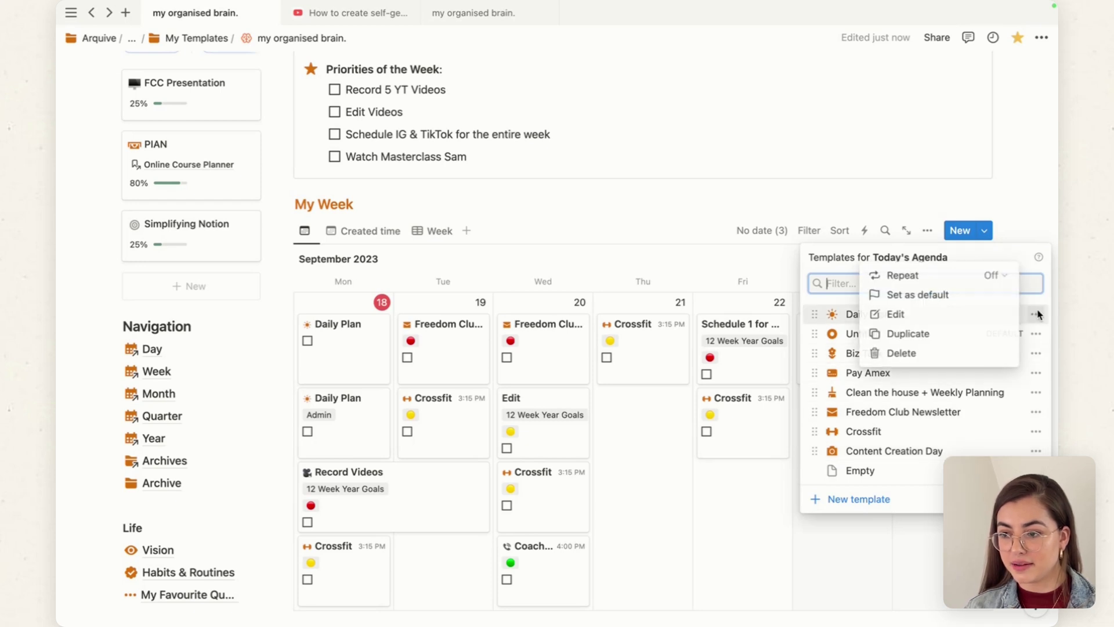
{"action": "left_click", "coordinate": [965, 275]}
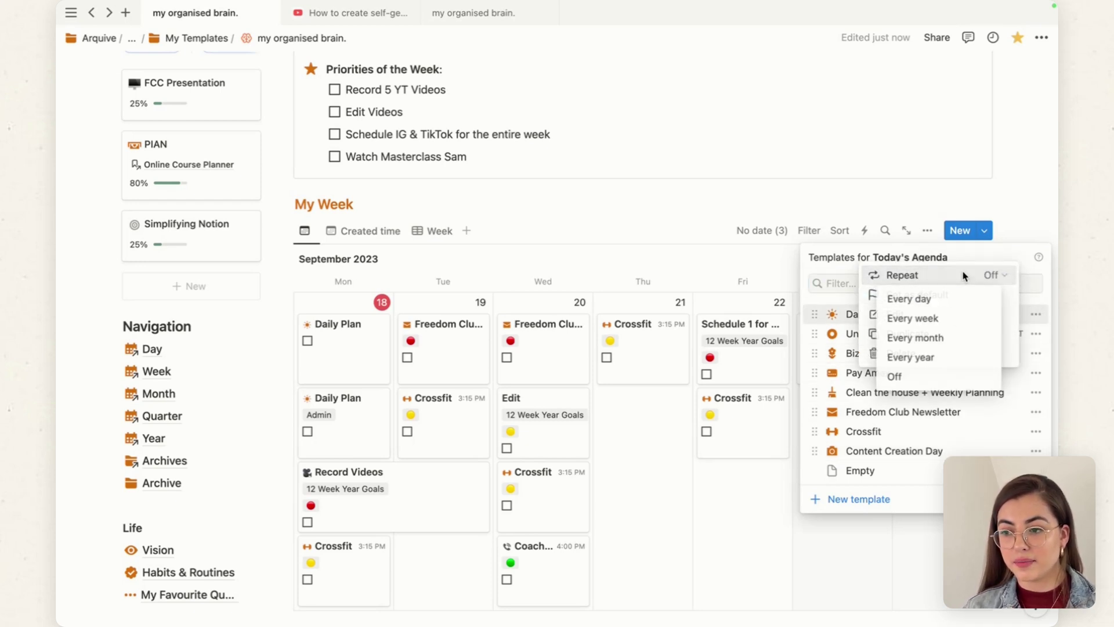
{"action": "left_click", "coordinate": [927, 301]}
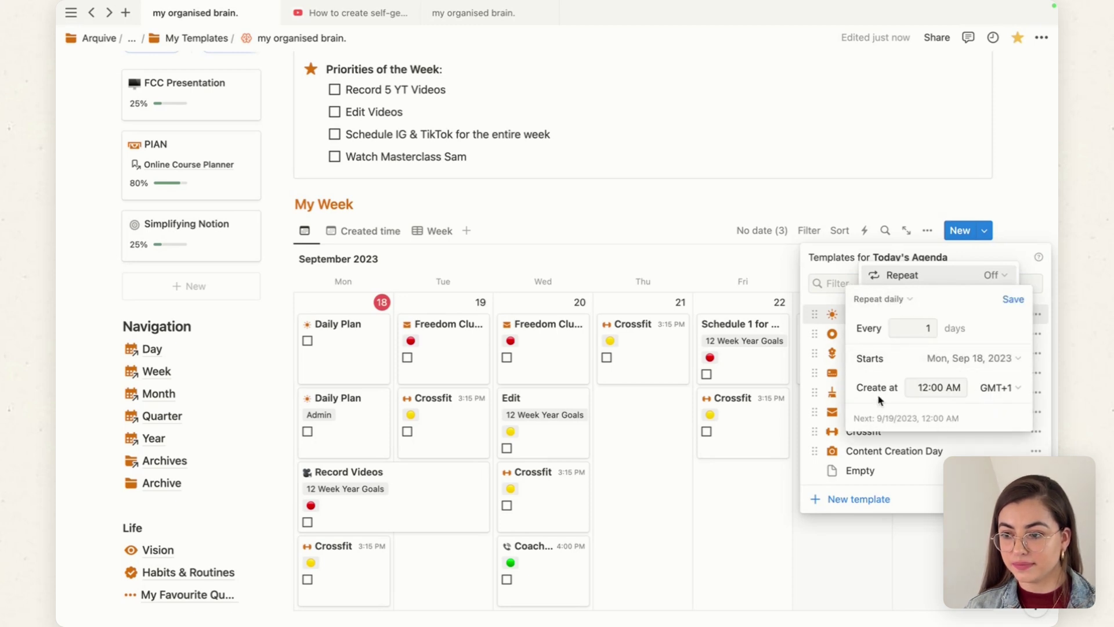
{"action": "left_click", "coordinate": [919, 385]}
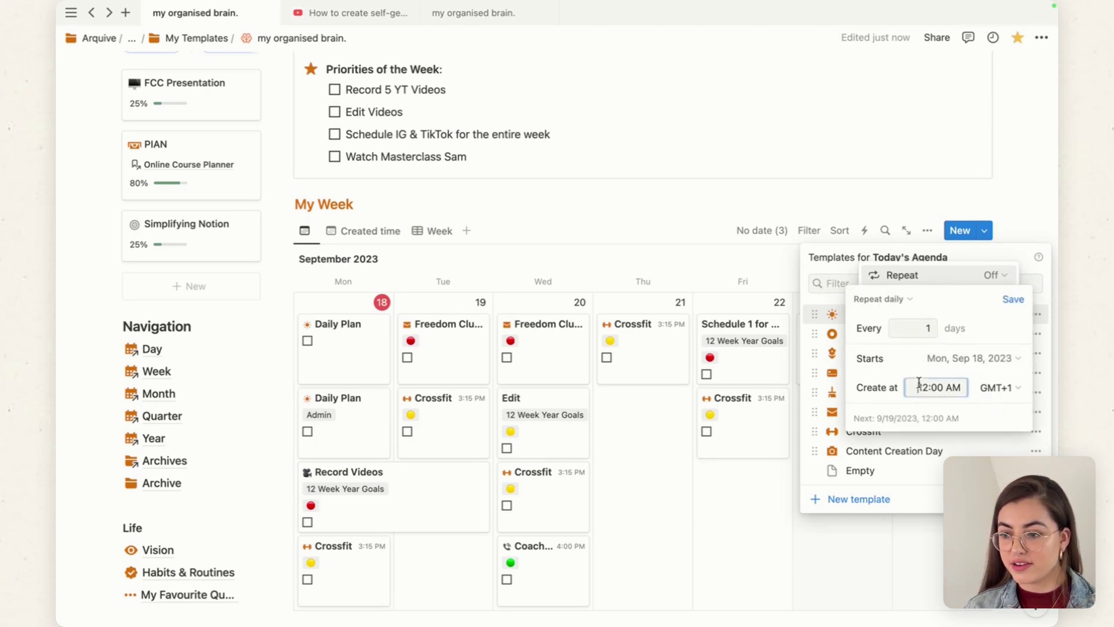
{"action": "left_click", "coordinate": [954, 359]}
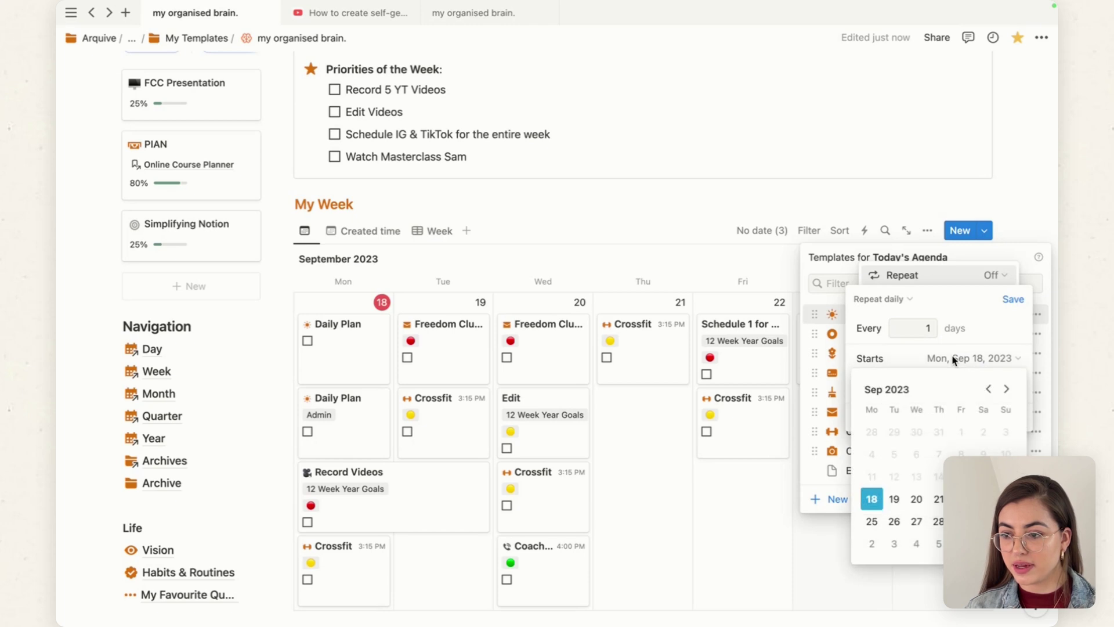
{"action": "left_click", "coordinate": [940, 360]}
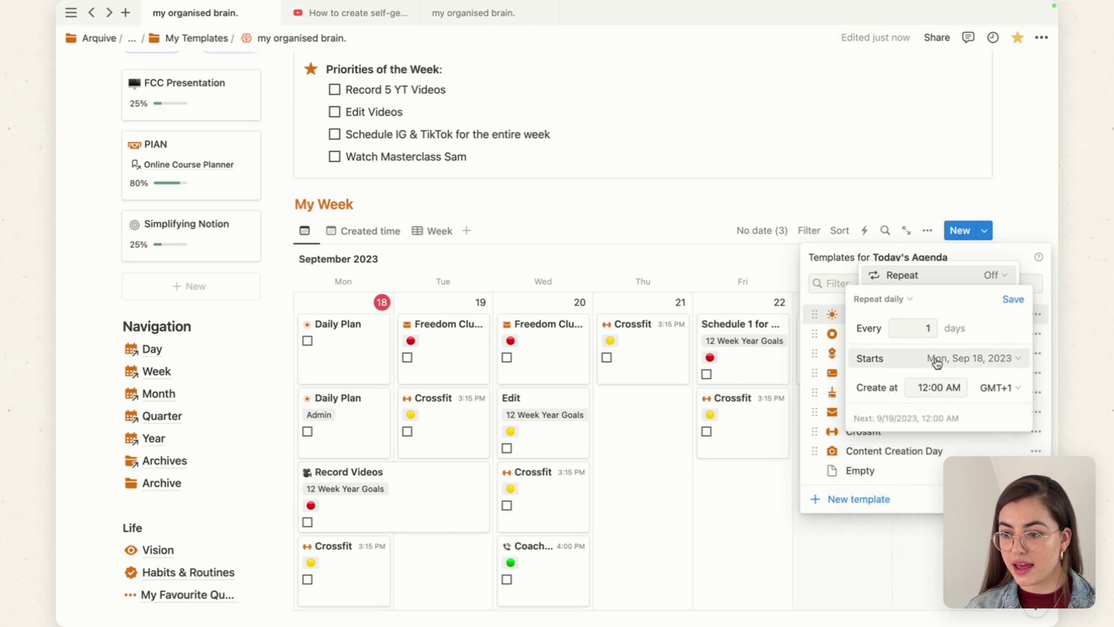
{"action": "left_click", "coordinate": [1013, 300]}
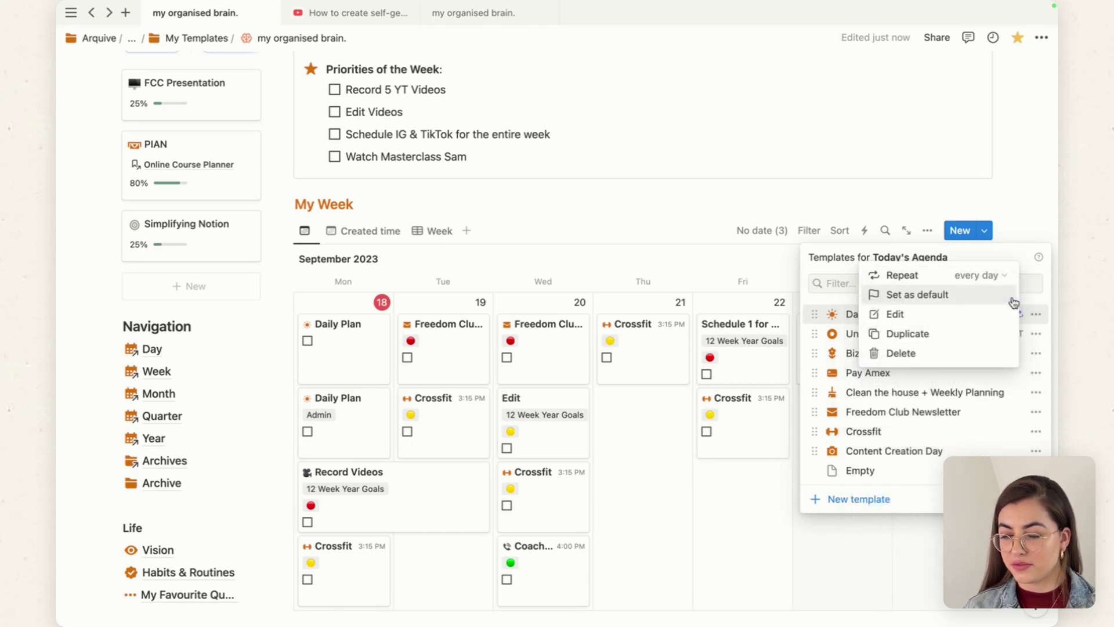
{"action": "left_click", "coordinate": [847, 214]}
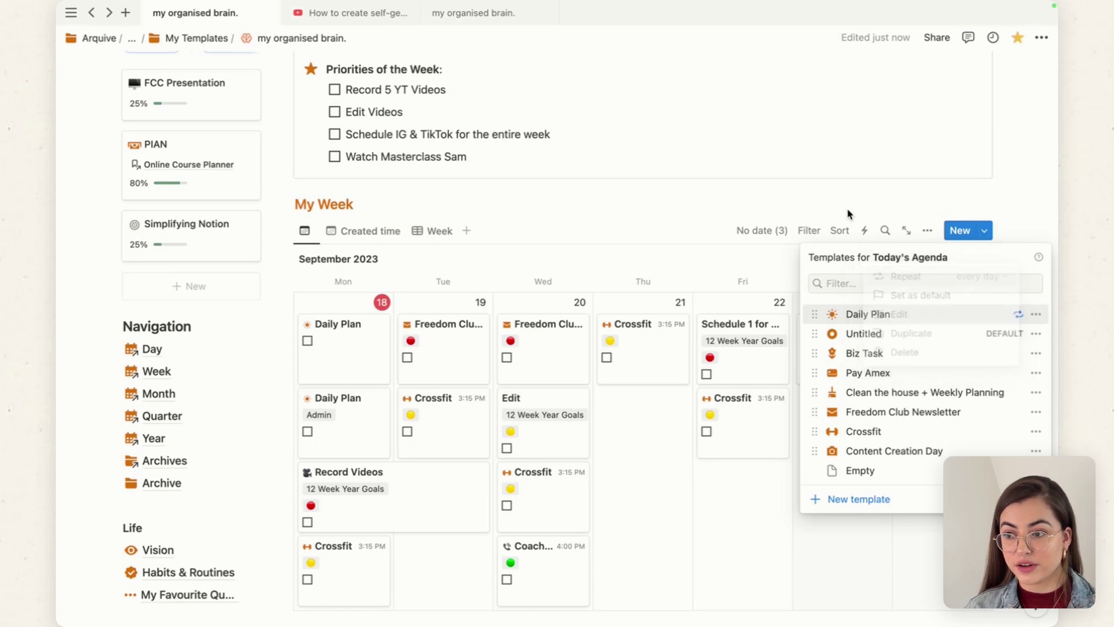
{"action": "left_click", "coordinate": [437, 208]}
Step: Show My Week's Created time calendar and review its properties and the property types available for a new property
{"action": "scroll", "coordinate": [589, 221], "scroll_direction": "down", "scroll_amount": 3}
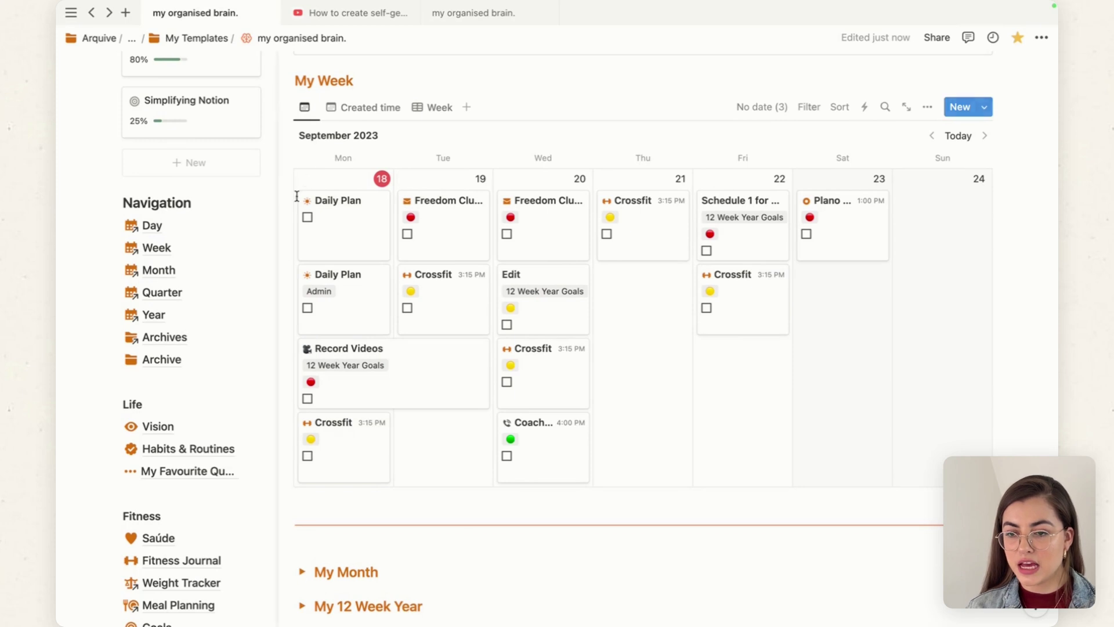
{"action": "left_click", "coordinate": [367, 116]}
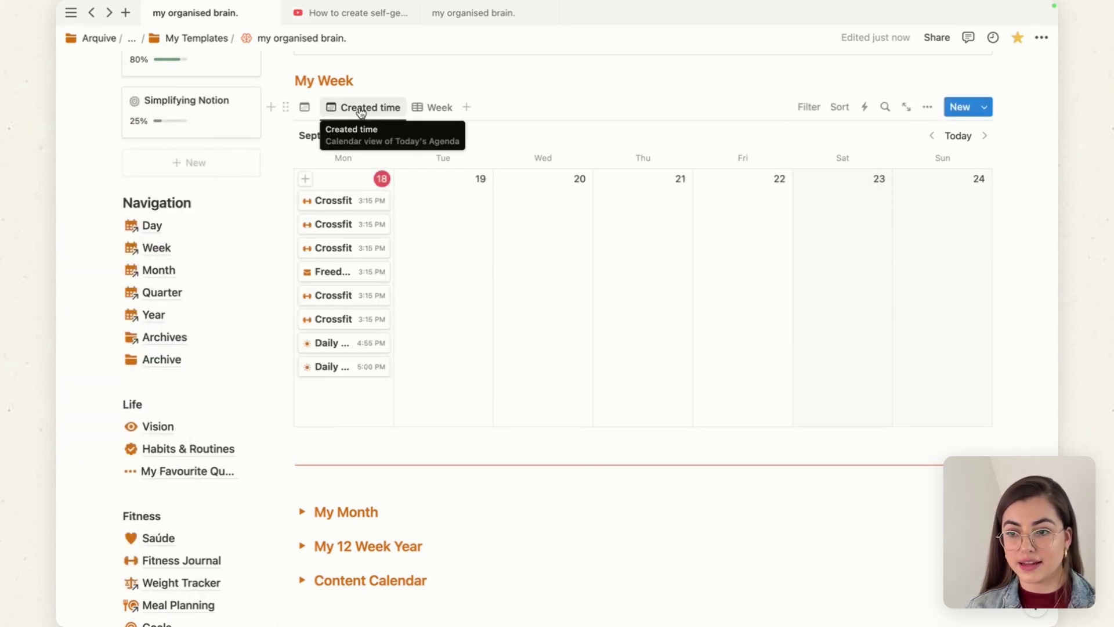
{"action": "left_click", "coordinate": [927, 107]}
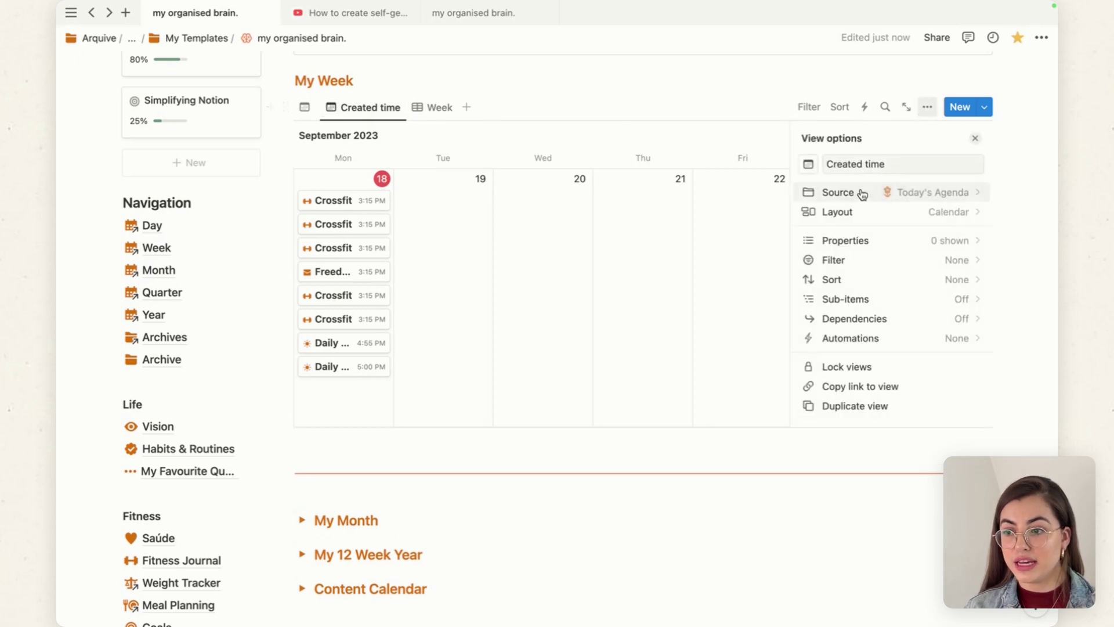
{"action": "left_click", "coordinate": [854, 240]}
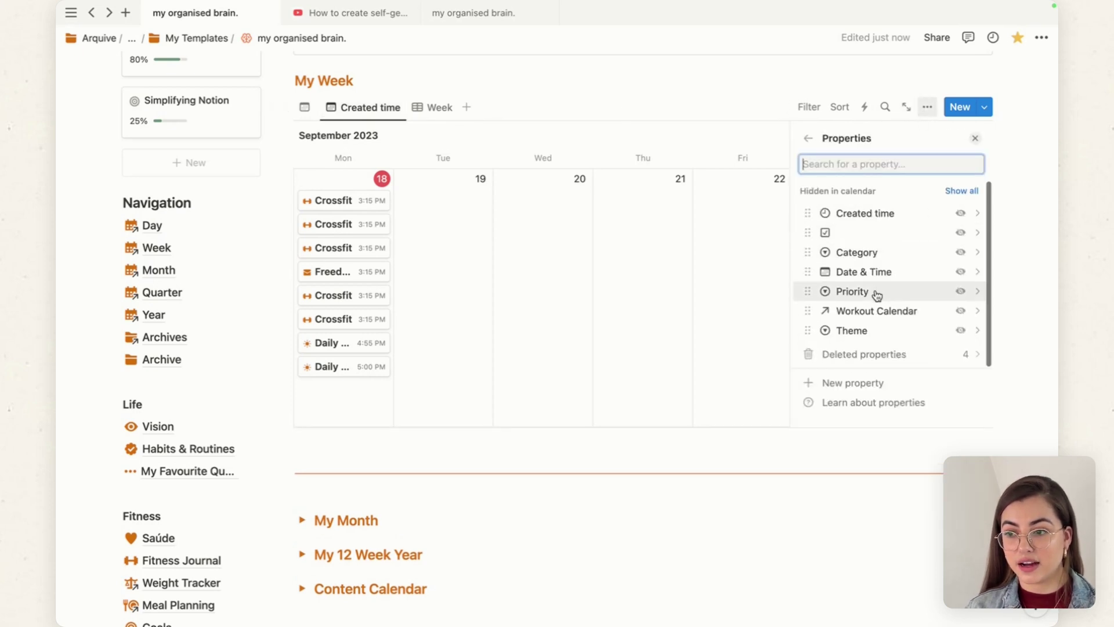
{"action": "left_click", "coordinate": [862, 389]}
{"action": "scroll", "coordinate": [860, 383], "scroll_direction": "down", "scroll_amount": 5}
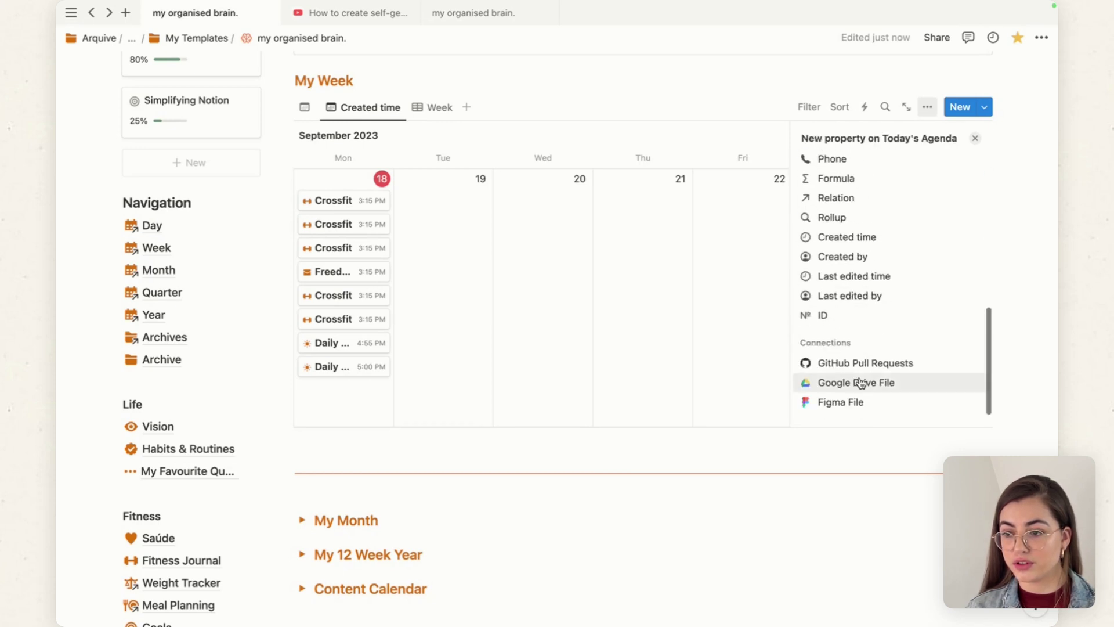
{"action": "scroll", "coordinate": [860, 383], "scroll_direction": "up", "scroll_amount": 3}
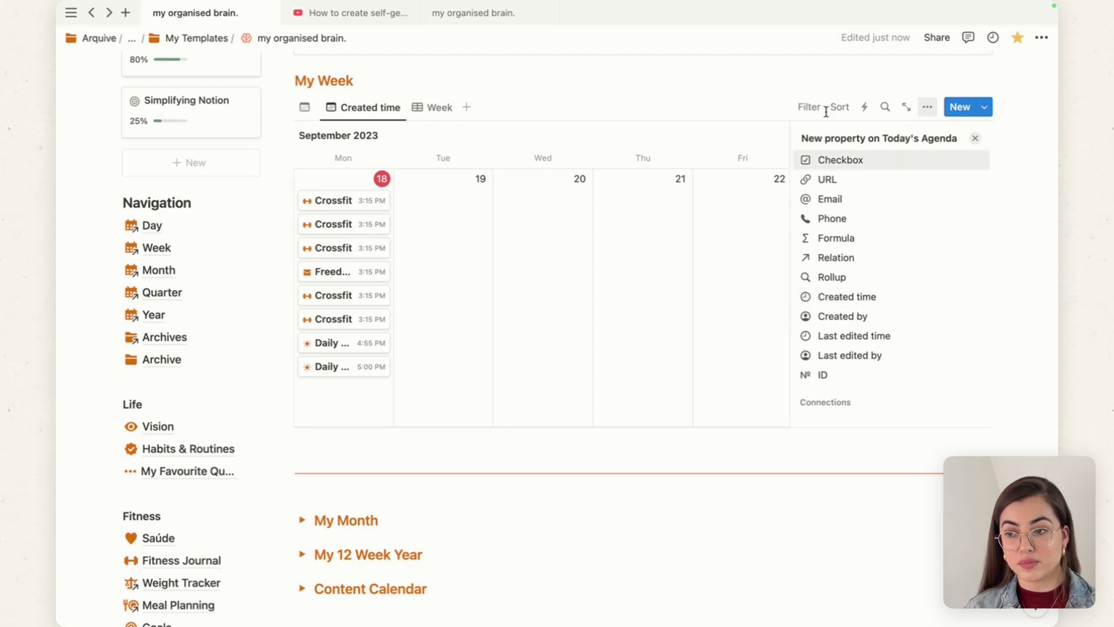
{"action": "scroll", "coordinate": [875, 184], "scroll_direction": "up", "scroll_amount": 5}
{"action": "left_click", "coordinate": [977, 140]}
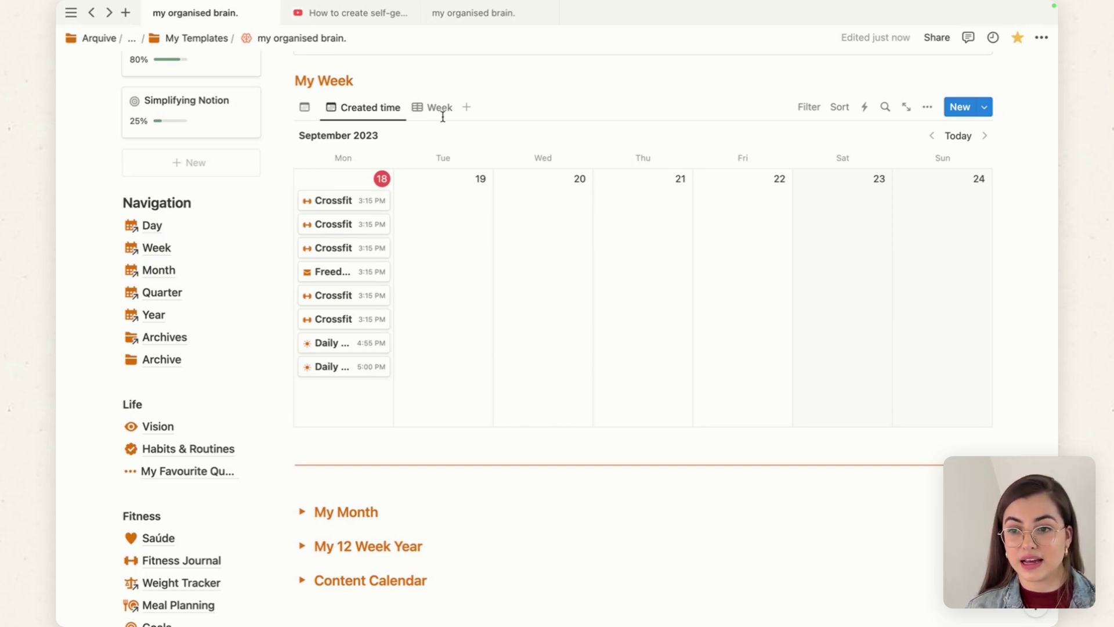
Step: Return to the main My Week calendar, check the agenda list inside the first Daily Plan on September 18, and close the page
{"action": "left_click", "coordinate": [348, 114]}
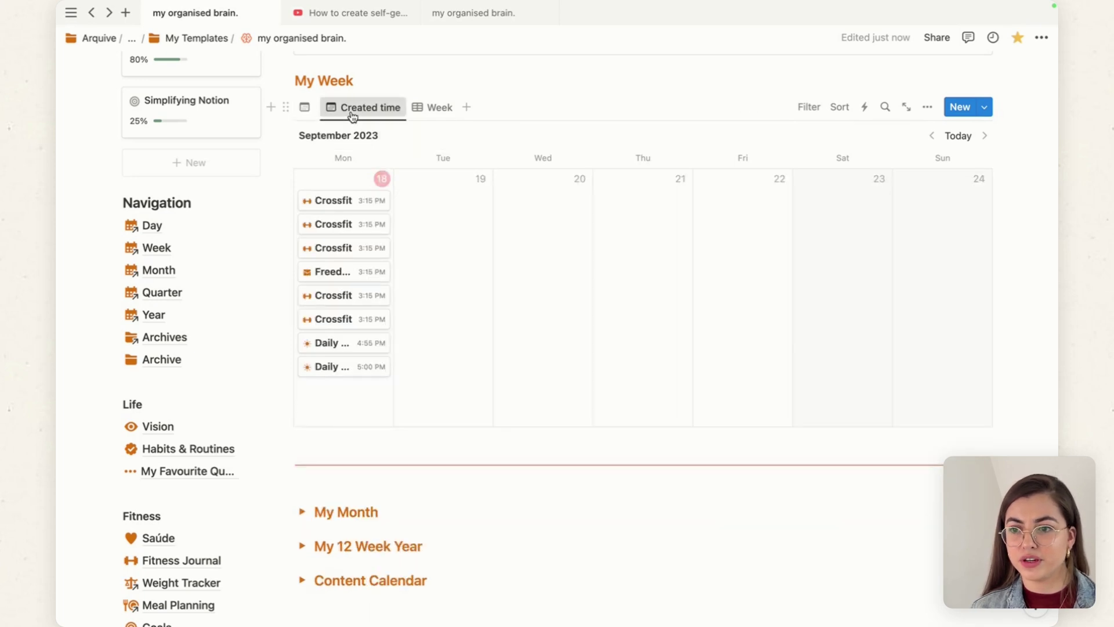
{"action": "left_click", "coordinate": [304, 107]}
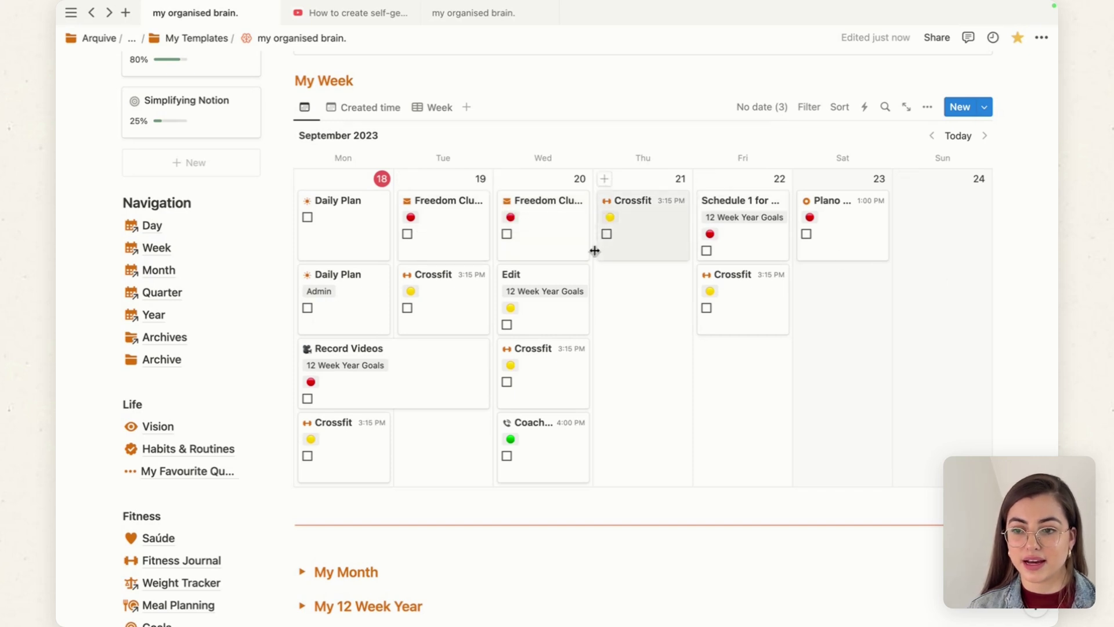
{"action": "scroll", "coordinate": [479, 279], "scroll_direction": "down", "scroll_amount": 3}
{"action": "scroll", "coordinate": [480, 286], "scroll_direction": "up", "scroll_amount": 4}
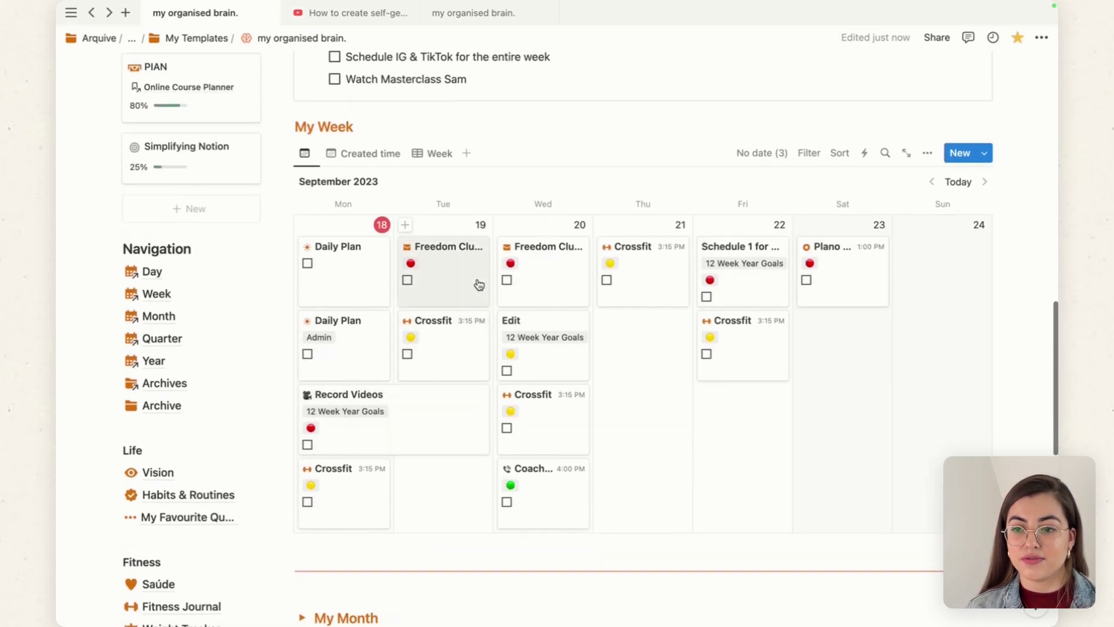
{"action": "left_click", "coordinate": [347, 280]}
{"action": "scroll", "coordinate": [562, 355], "scroll_direction": "down", "scroll_amount": 10}
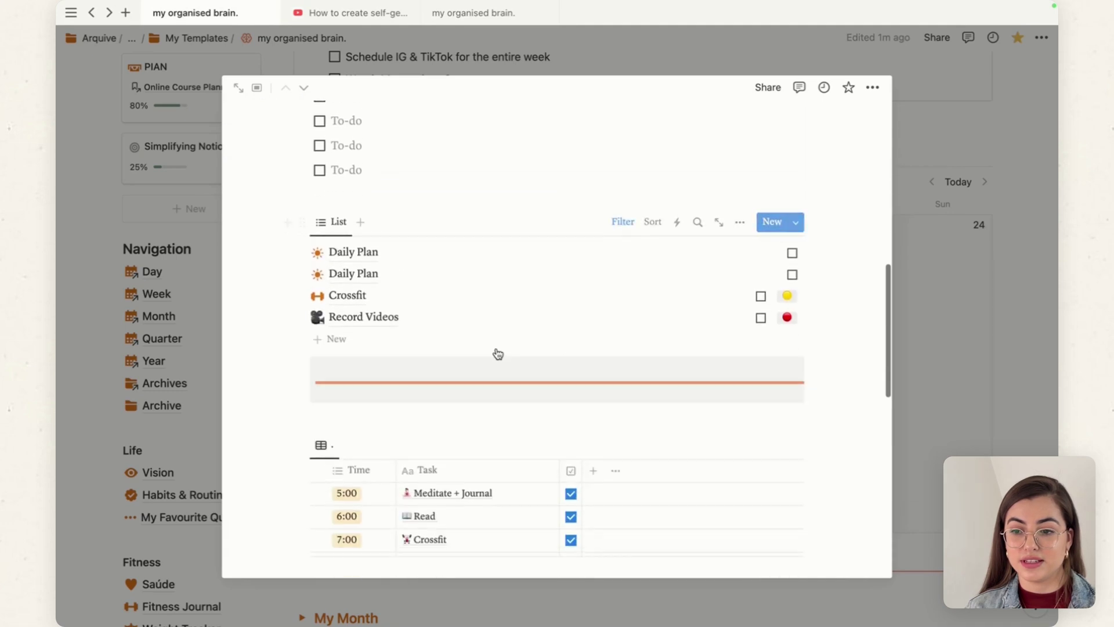
{"action": "left_click", "coordinate": [957, 314]}
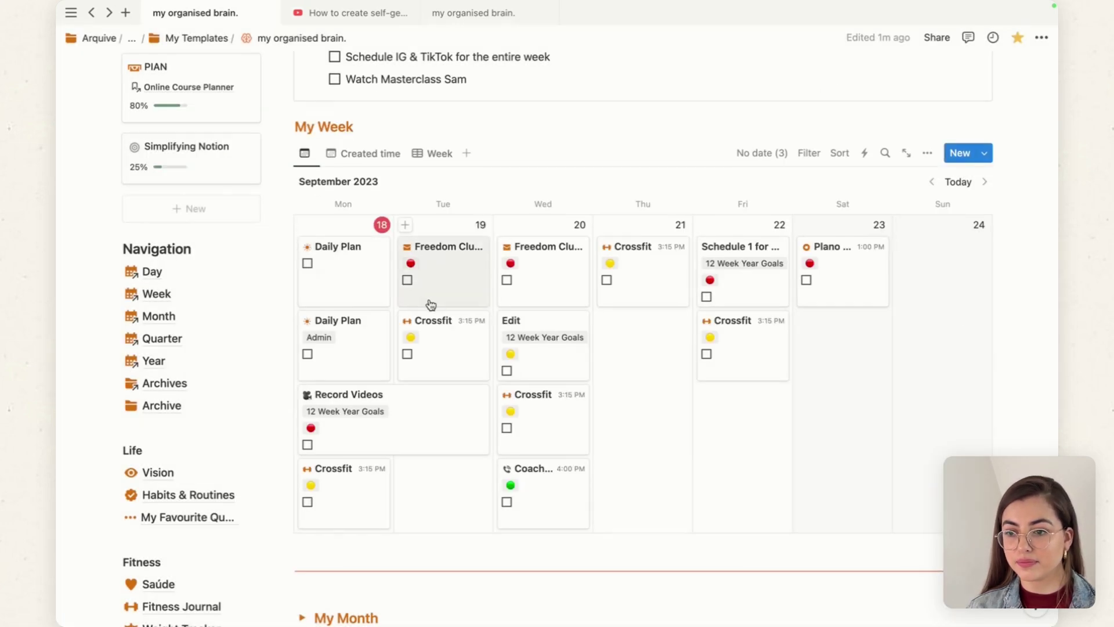
{"action": "scroll", "coordinate": [342, 407], "scroll_direction": "up", "scroll_amount": 7}
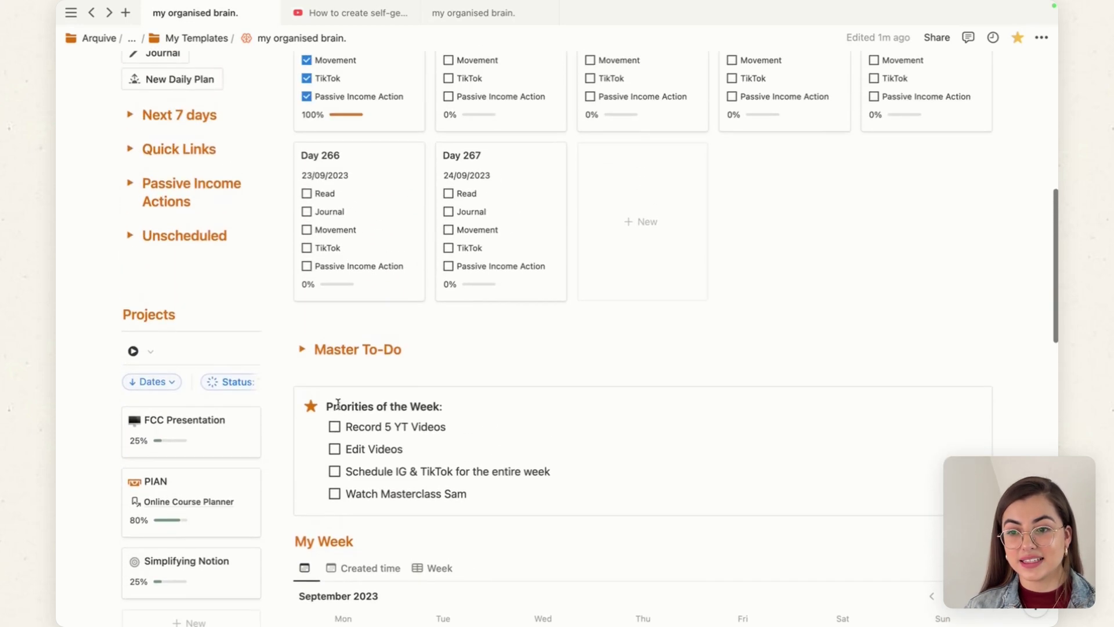
{"action": "scroll", "coordinate": [340, 406], "scroll_direction": "up", "scroll_amount": 9}
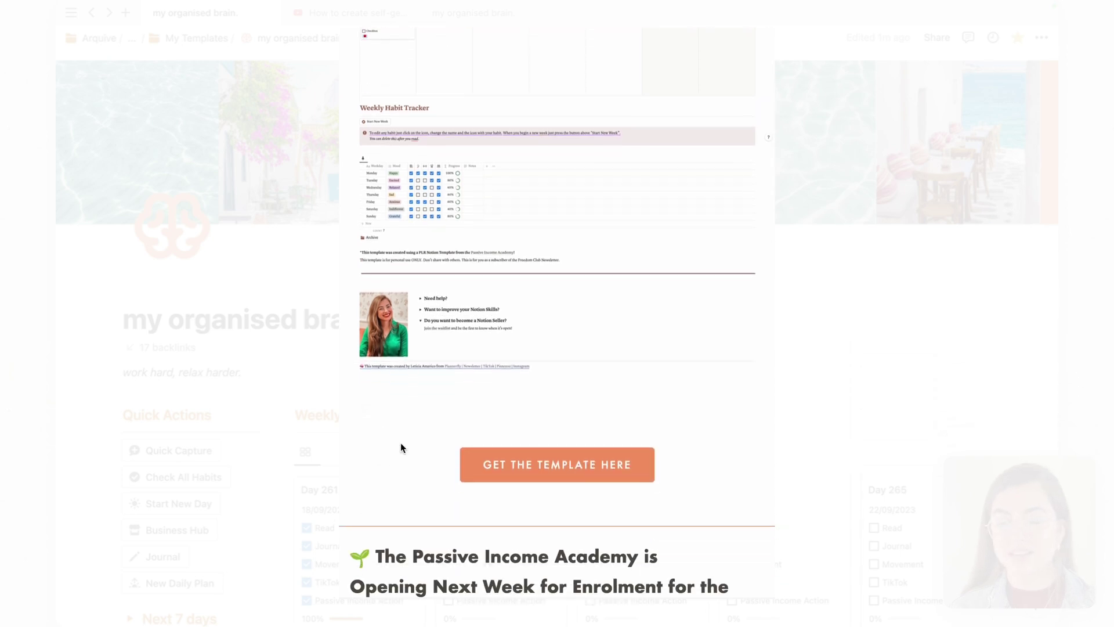
{"action": "scroll", "coordinate": [402, 448], "scroll_direction": "down", "scroll_amount": 10}
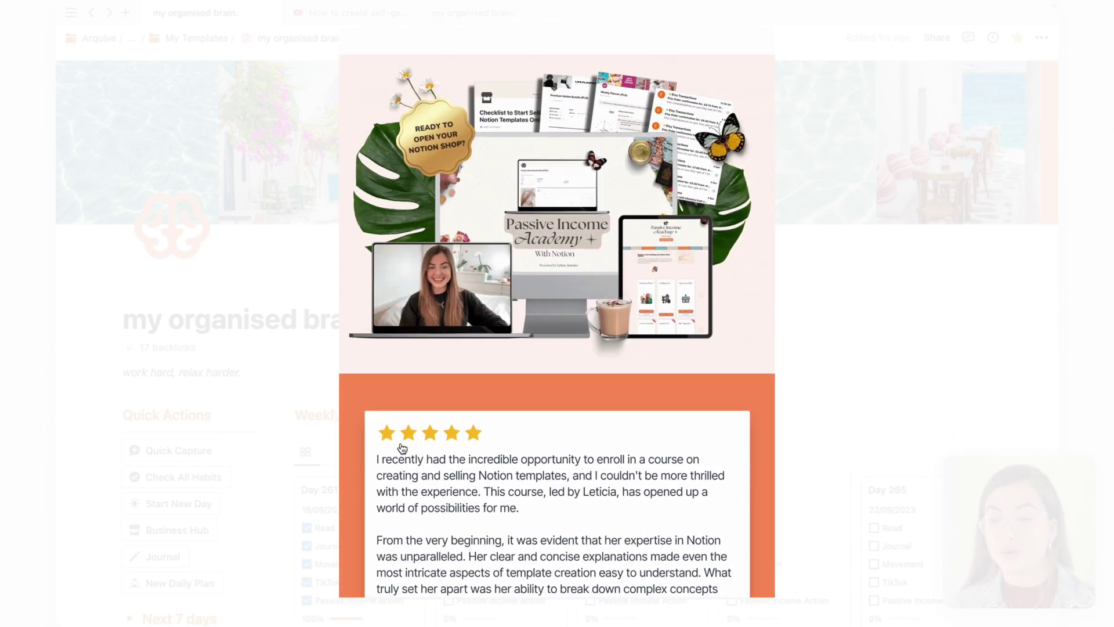
{"action": "scroll", "coordinate": [566, 529], "scroll_direction": "up", "scroll_amount": 4}
{"action": "scroll", "coordinate": [566, 529], "scroll_direction": "up", "scroll_amount": 2}
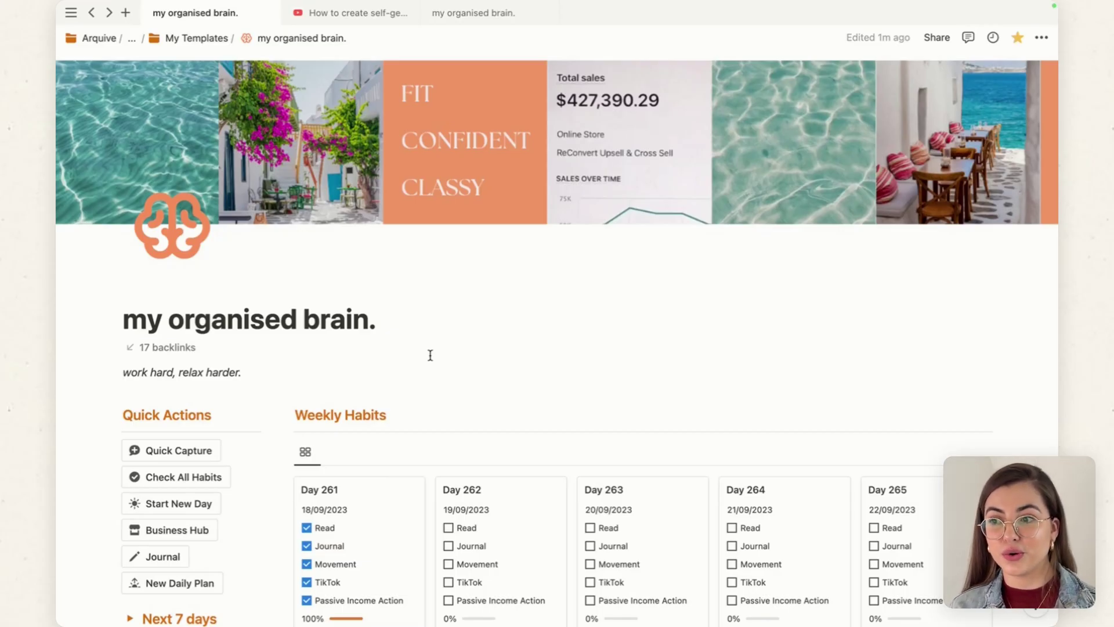
{"action": "scroll", "coordinate": [478, 348], "scroll_direction": "down", "scroll_amount": 7}
{"action": "scroll", "coordinate": [479, 347], "scroll_direction": "down", "scroll_amount": 6}
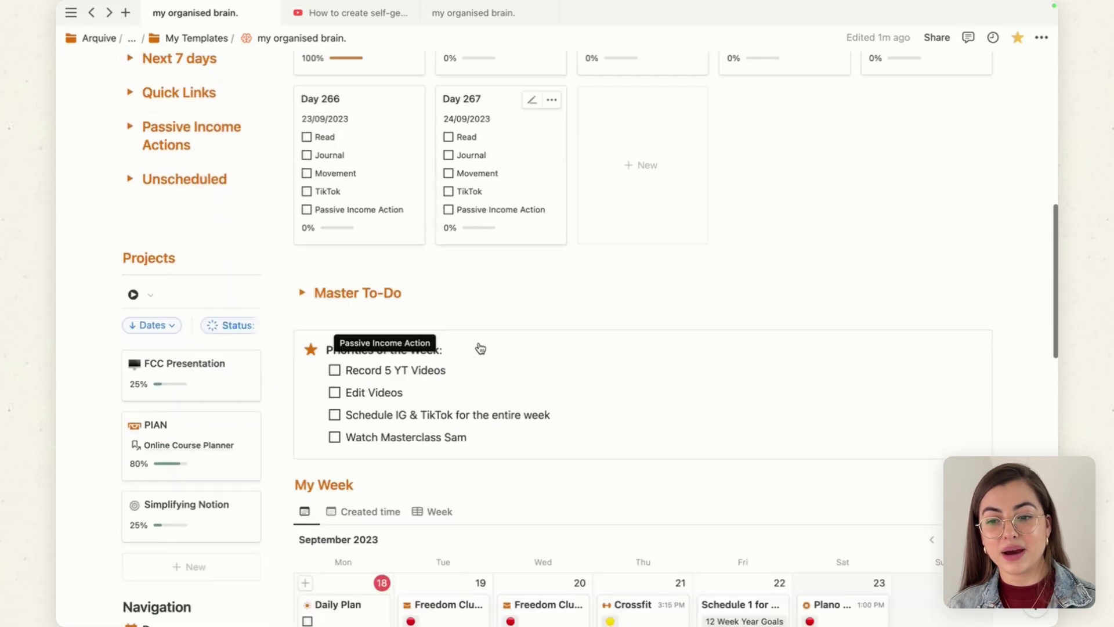
{"action": "scroll", "coordinate": [479, 342], "scroll_direction": "up", "scroll_amount": 15}
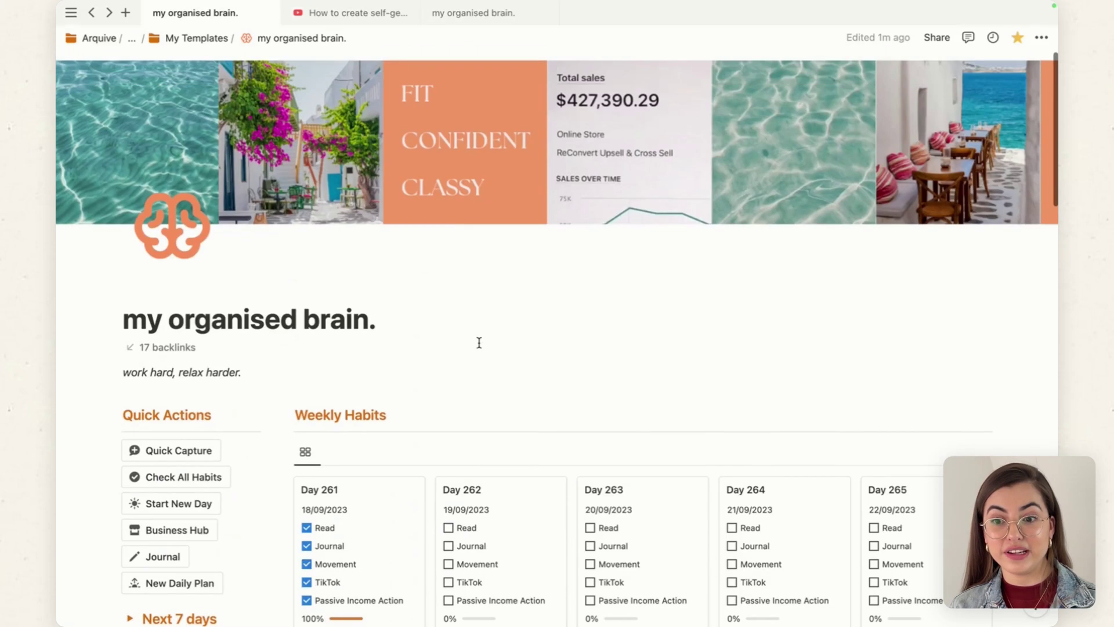
{"action": "scroll", "coordinate": [480, 342], "scroll_direction": "down", "scroll_amount": 3}
{"action": "scroll", "coordinate": [479, 347], "scroll_direction": "up", "scroll_amount": 3}
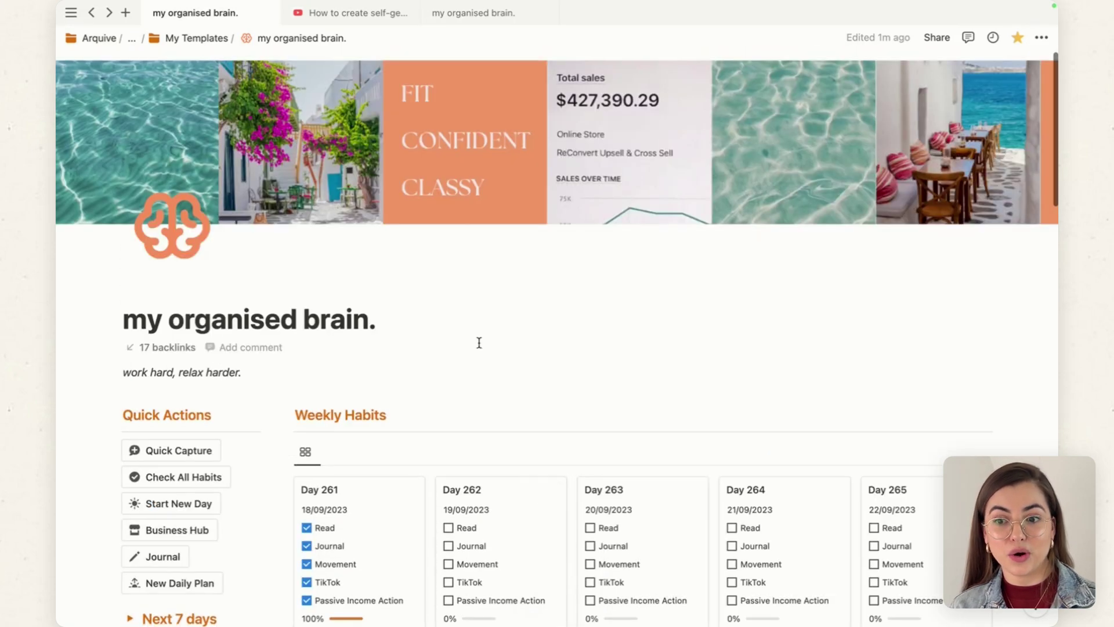
{"action": "scroll", "coordinate": [479, 342], "scroll_direction": "down", "scroll_amount": 20}
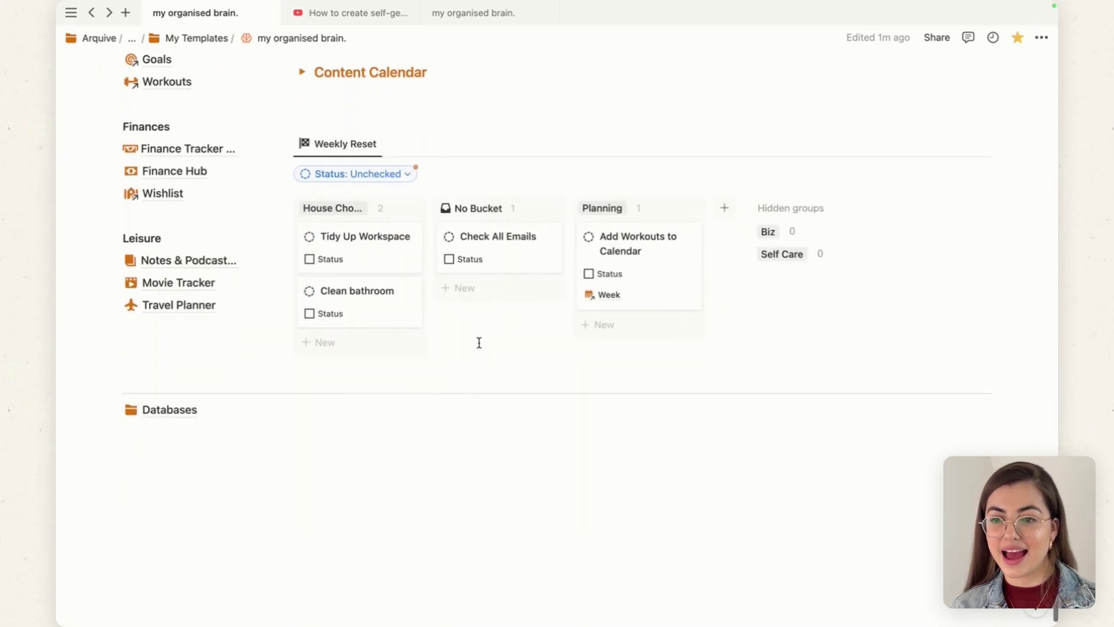
{"action": "scroll", "coordinate": [480, 343], "scroll_direction": "up", "scroll_amount": 1}
{"action": "scroll", "coordinate": [156, 423], "scroll_direction": "up", "scroll_amount": 10}
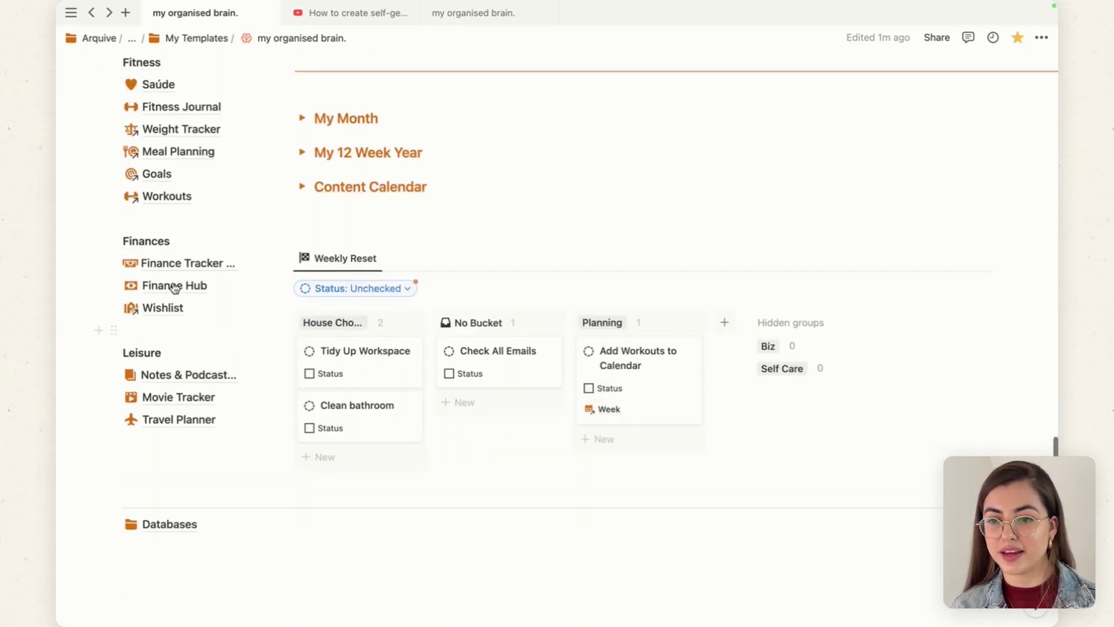
{"action": "scroll", "coordinate": [180, 475], "scroll_direction": "up", "scroll_amount": 15}
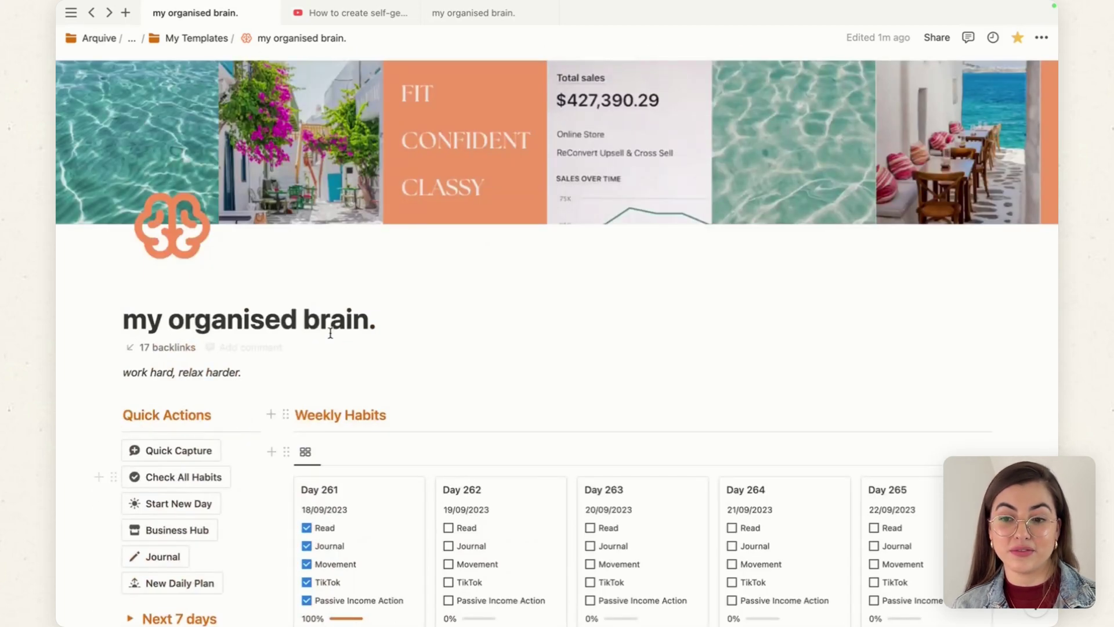
{"action": "left_click", "coordinate": [408, 318]}
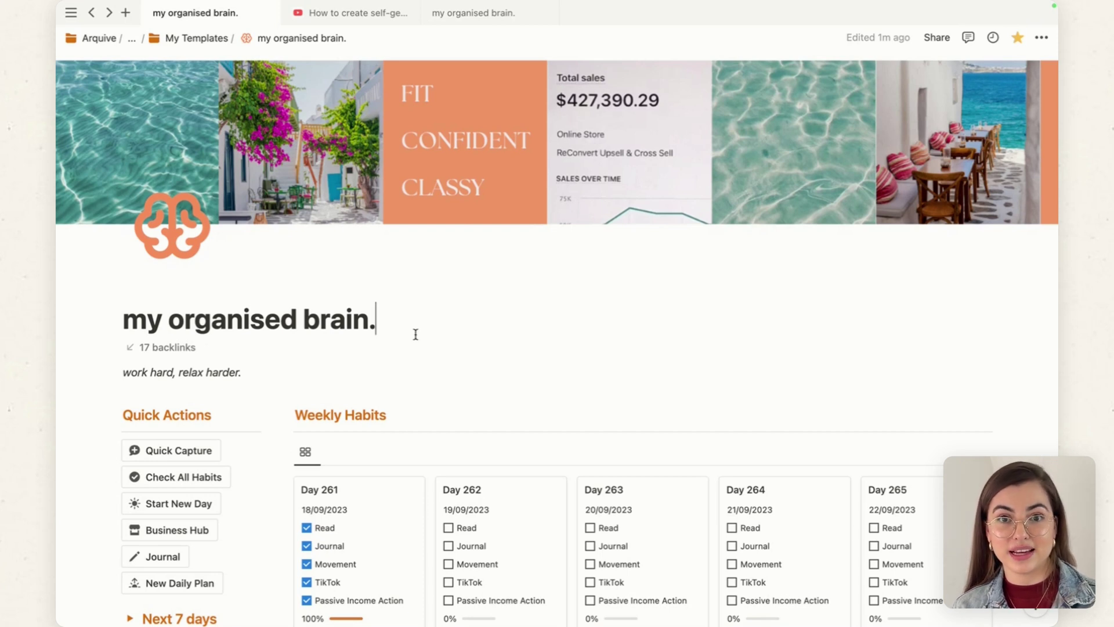
{"action": "scroll", "coordinate": [415, 334], "scroll_direction": "down", "scroll_amount": 2}
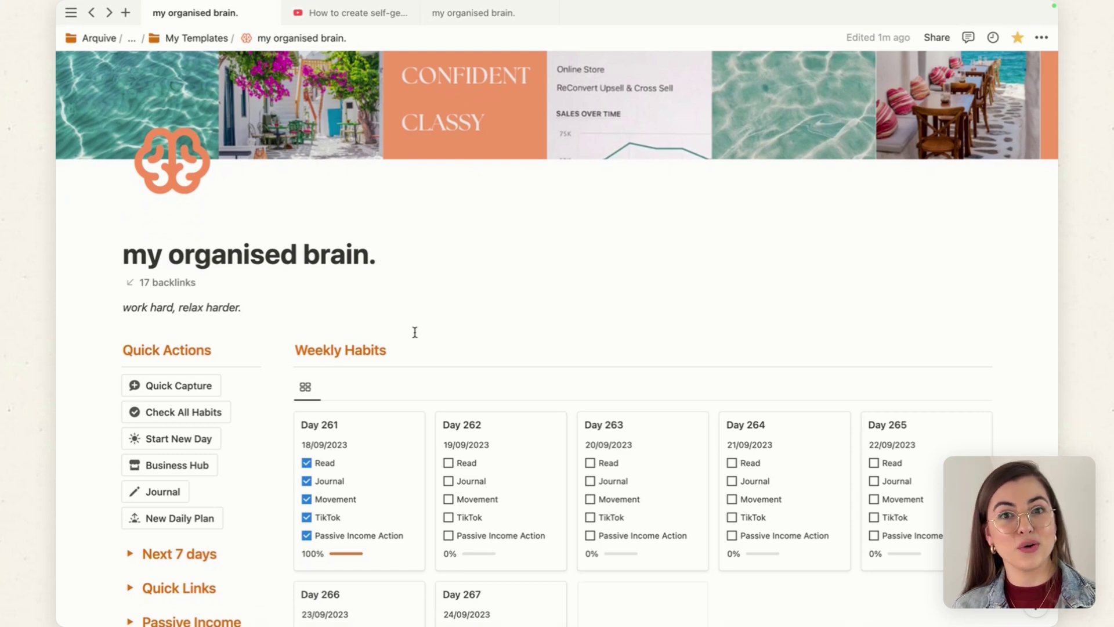
{"action": "scroll", "coordinate": [414, 332], "scroll_direction": "down", "scroll_amount": 1}
{"action": "scroll", "coordinate": [414, 331], "scroll_direction": "down", "scroll_amount": 10}
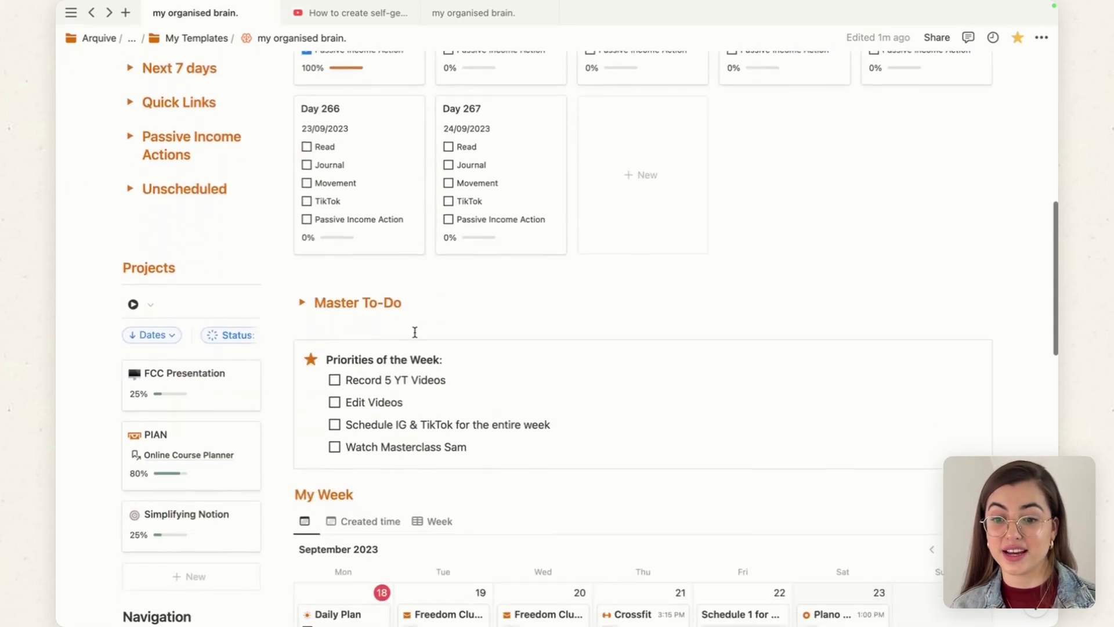
{"action": "scroll", "coordinate": [415, 332], "scroll_direction": "up", "scroll_amount": 5}
{"action": "scroll", "coordinate": [415, 332], "scroll_direction": "up", "scroll_amount": 10}
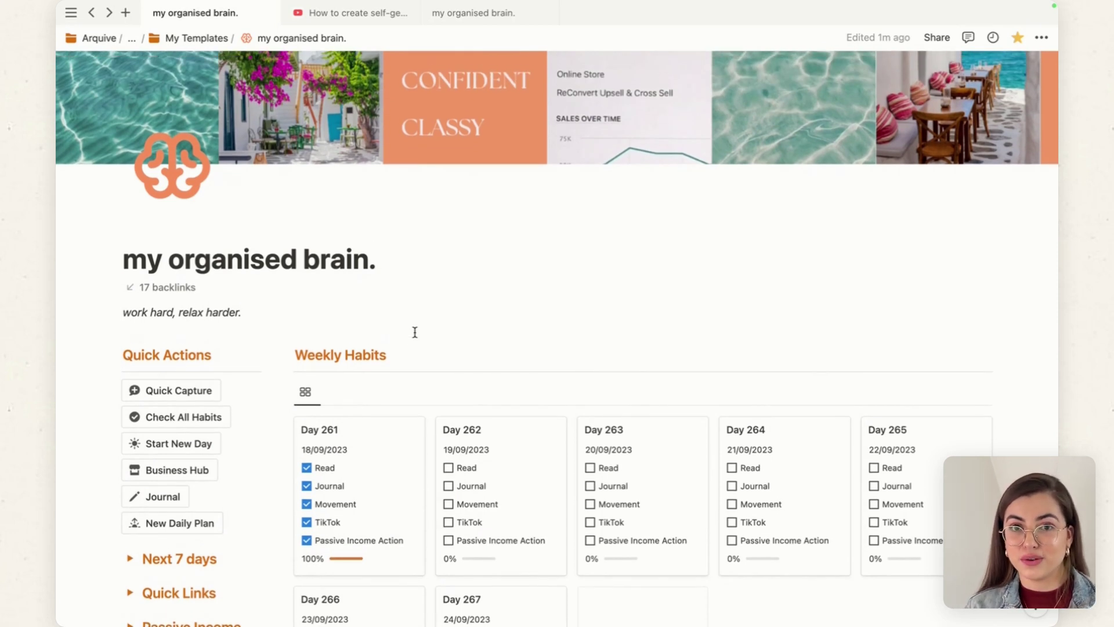
{"action": "scroll", "coordinate": [641, 272], "scroll_direction": "up", "scroll_amount": 2}
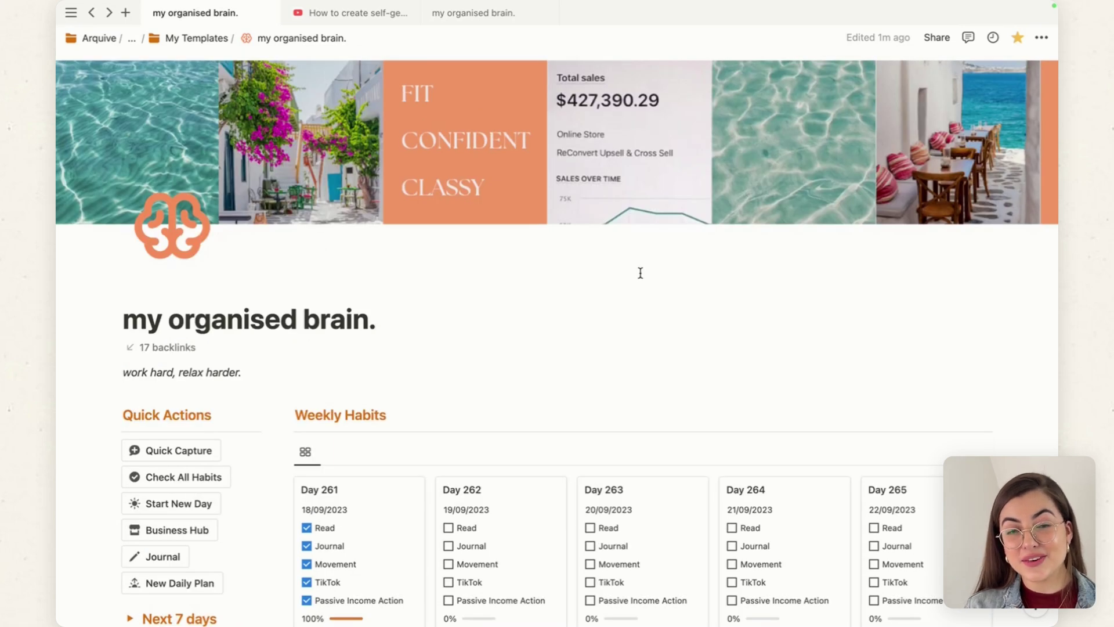